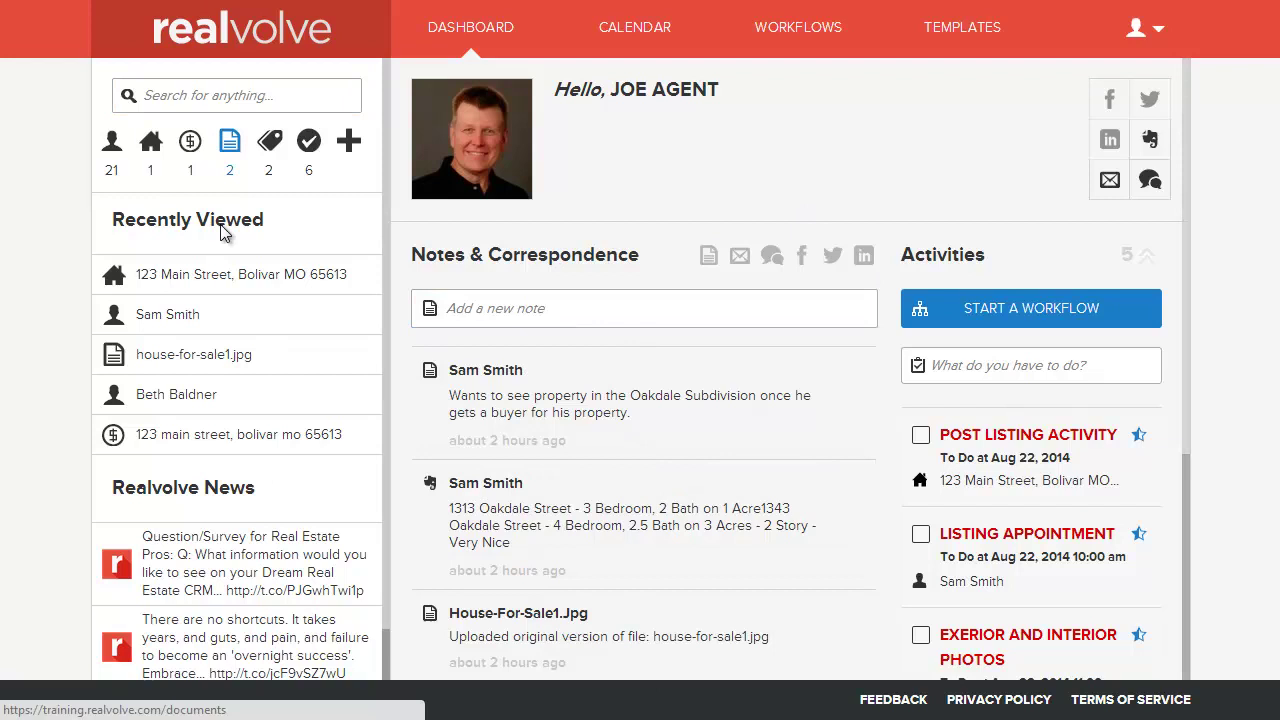
Search the CRM for 'main', clear the search, then open the first of the 21 contacts
left_click(180, 92)
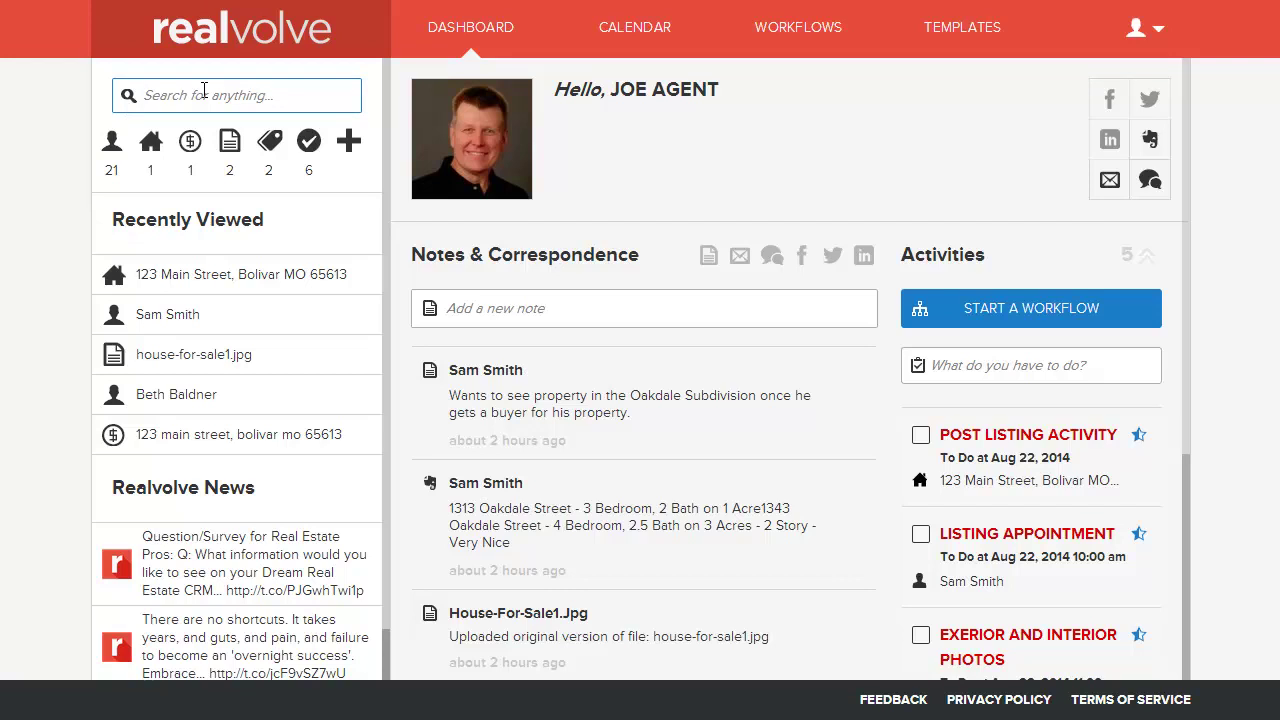
type("main")
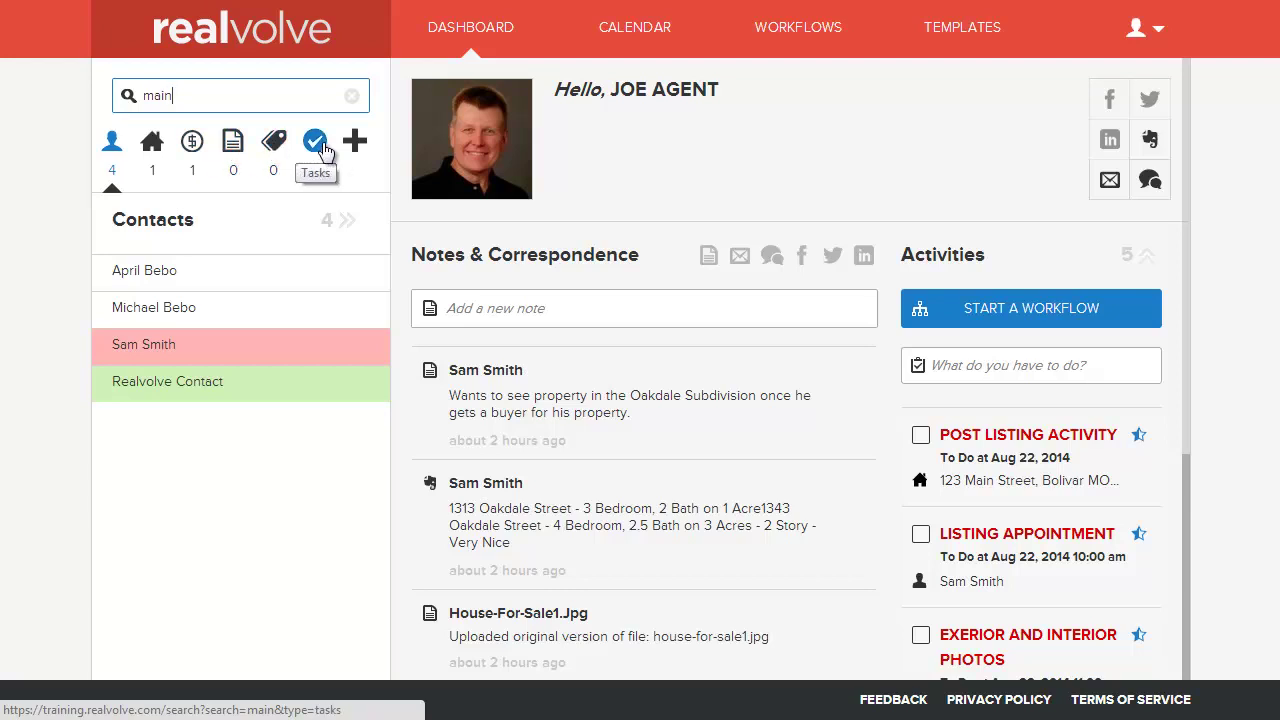
left_click(351, 95)
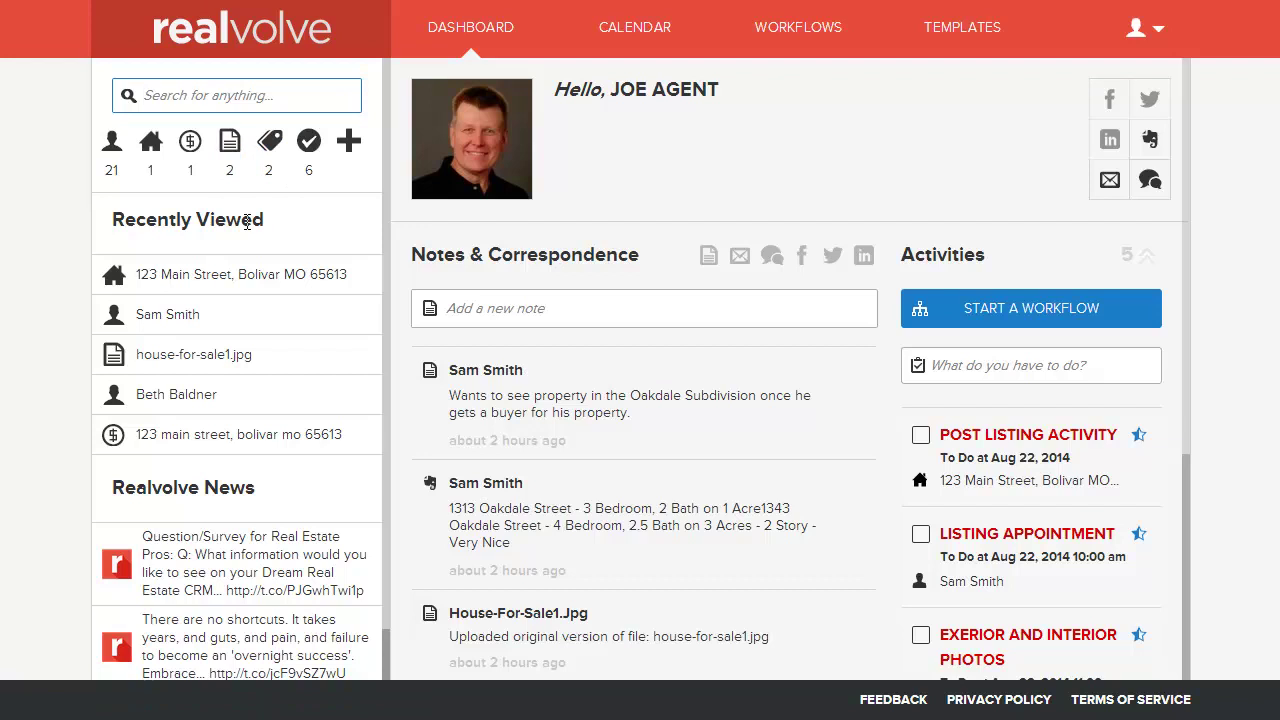
left_click(111, 150)
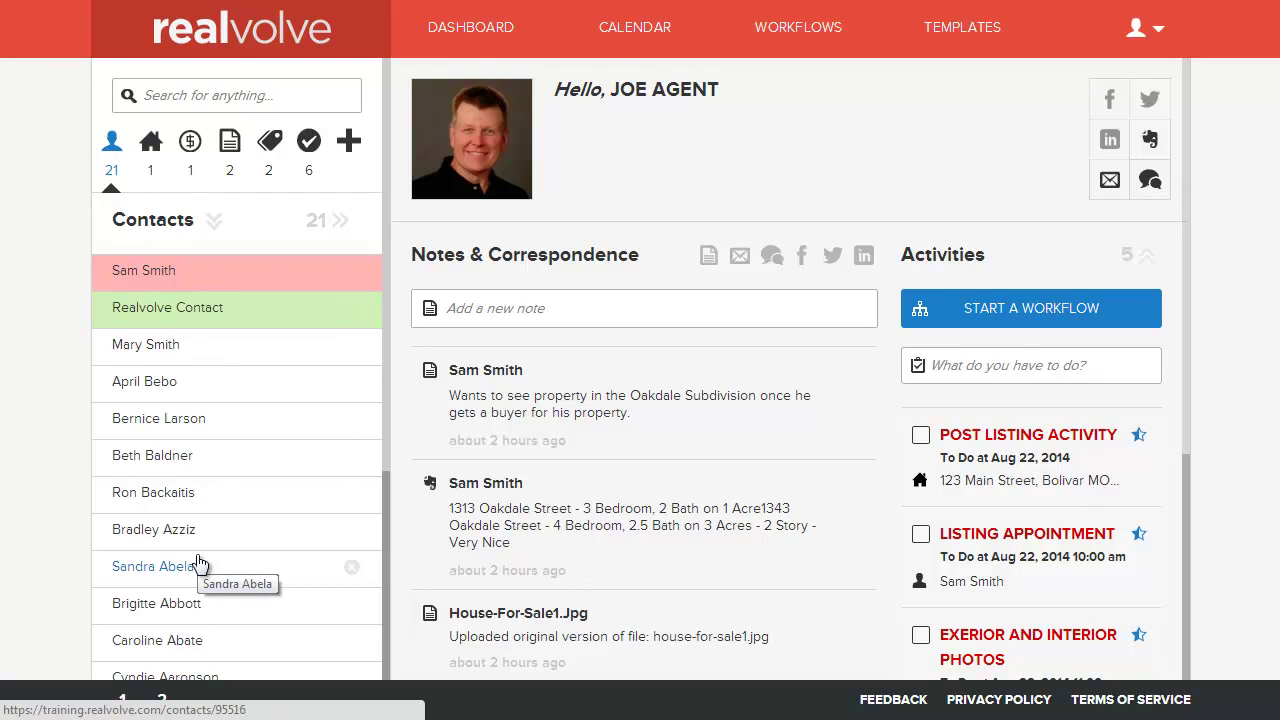
left_click(146, 272)
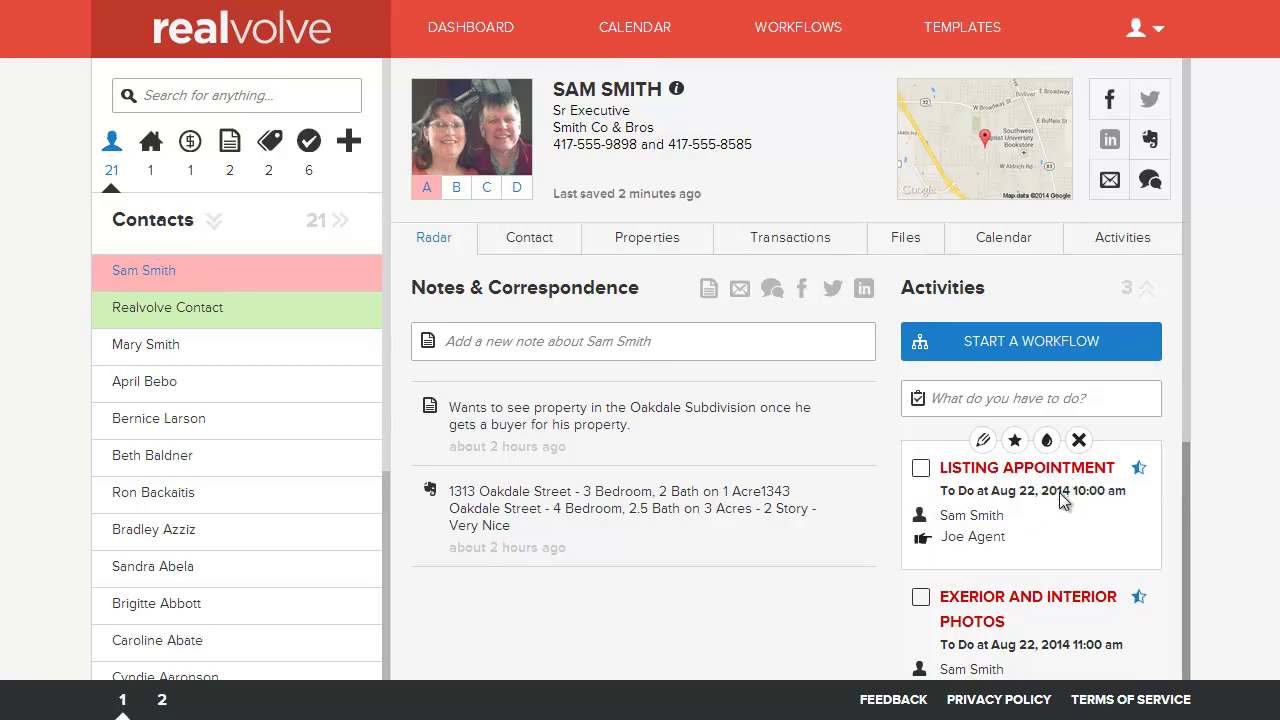
Show the contact's Contact details and review the home, work, phone, connection and personal sections
left_click(514, 254)
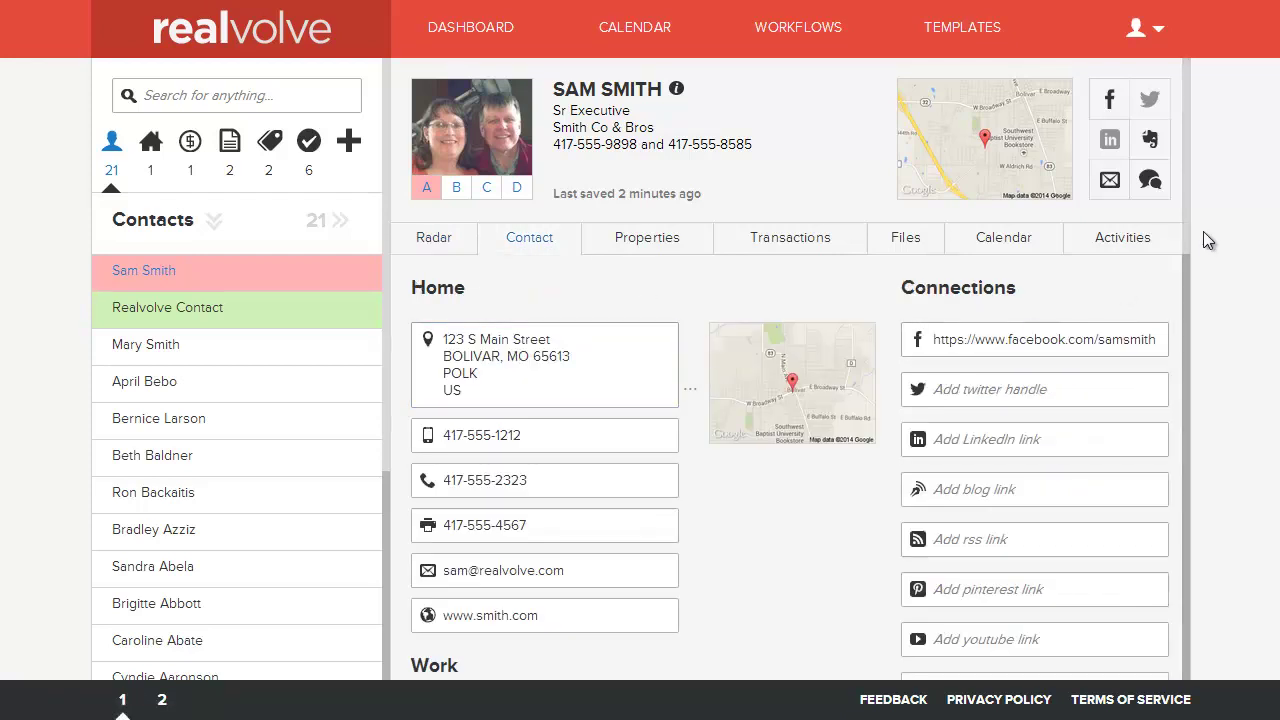
left_click_drag(1187, 224, 1213, 111)
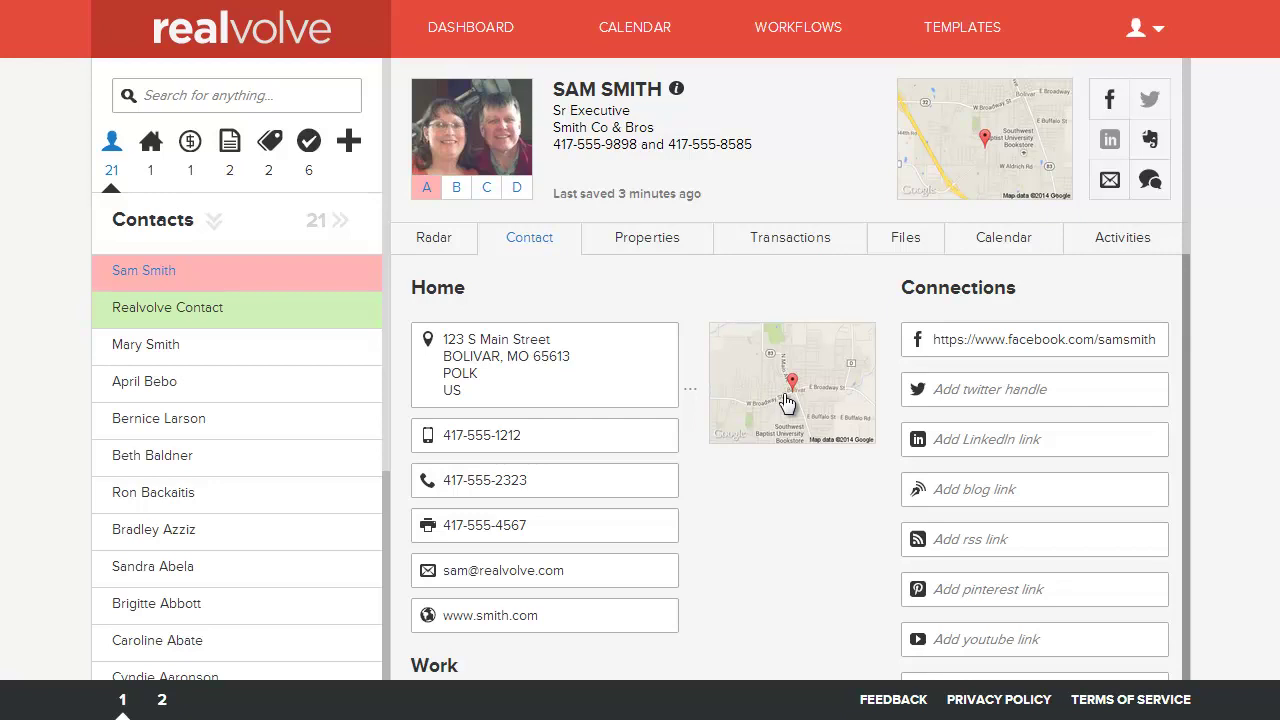
scroll(784, 430, "down", 3)
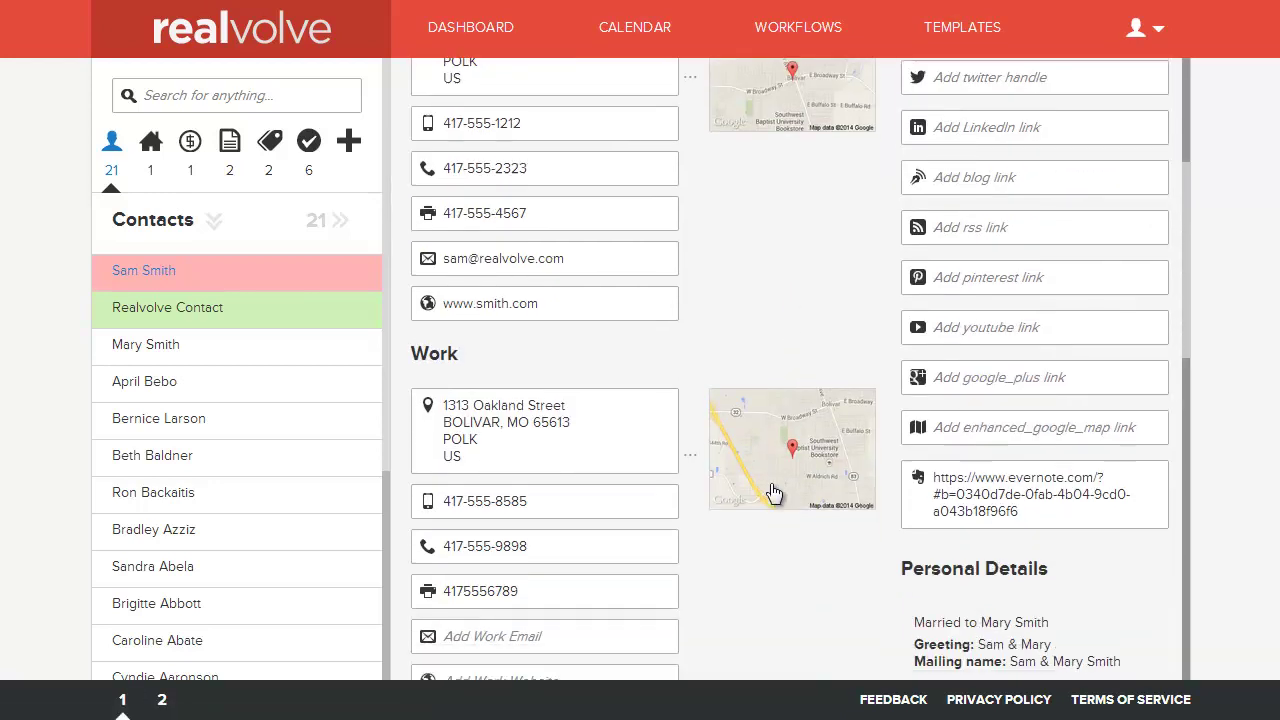
scroll(806, 254, "up", 3)
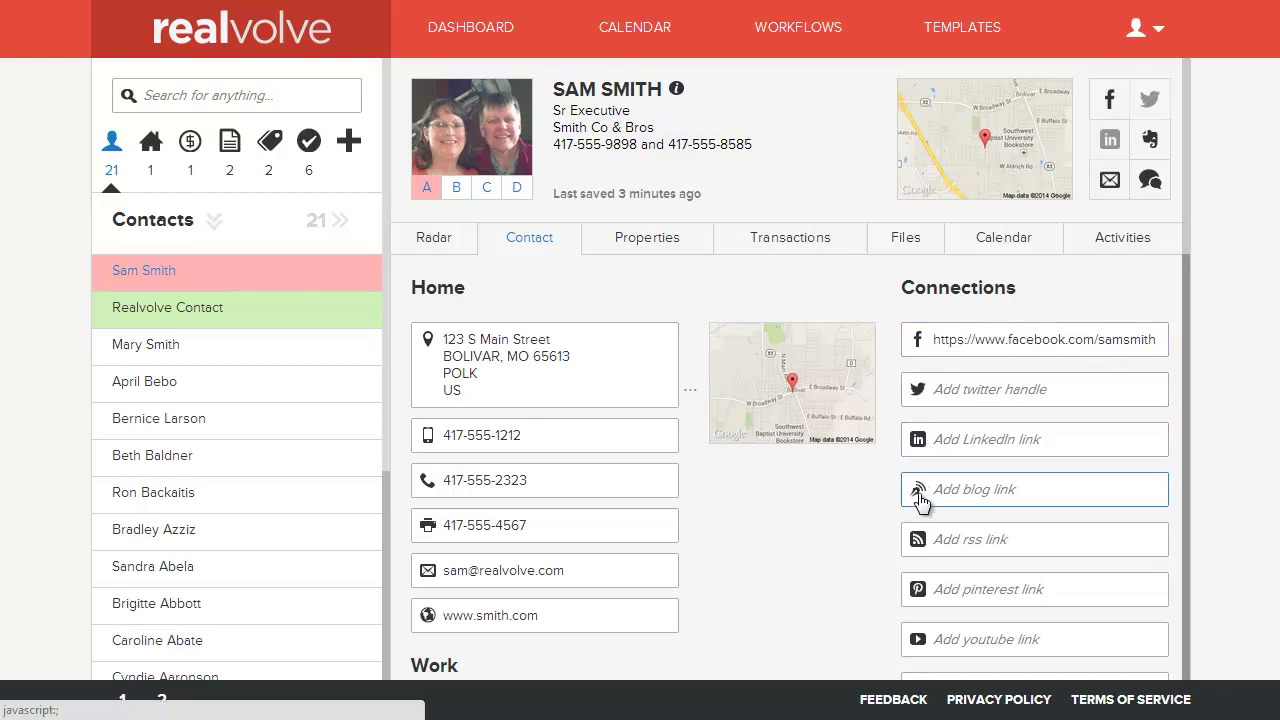
scroll(920, 508, "down", 1)
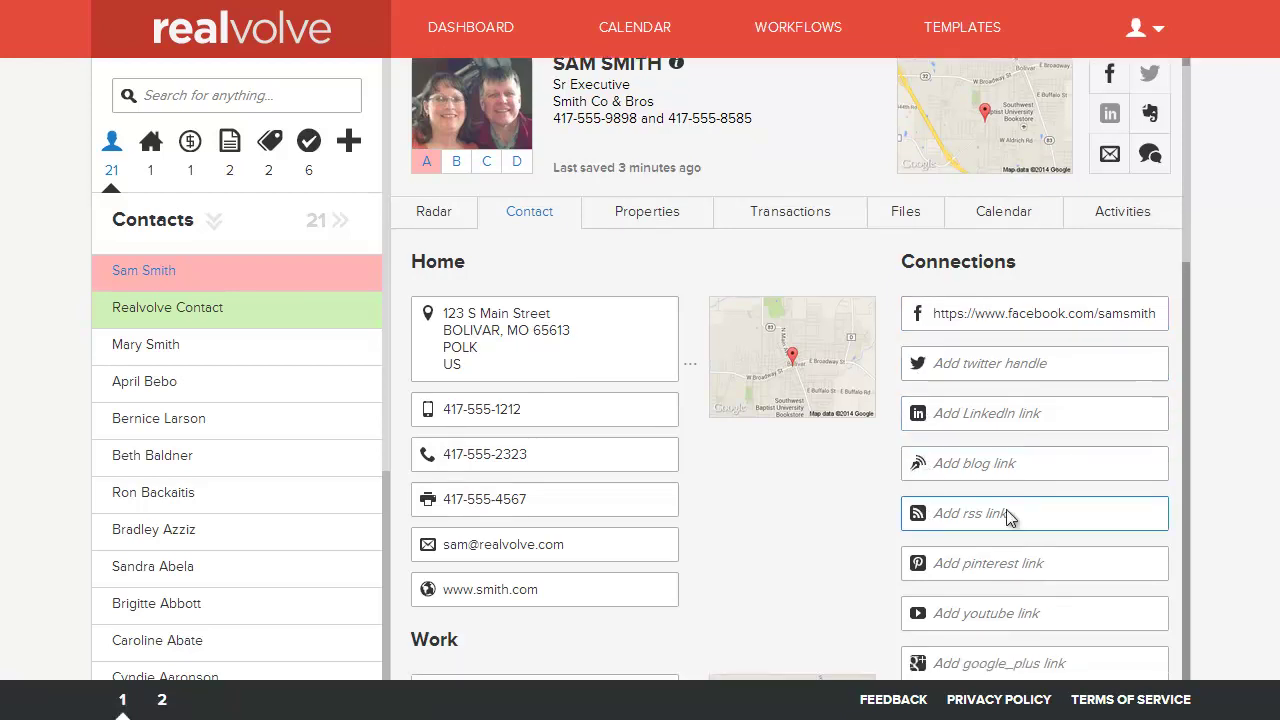
scroll(1022, 530, "down", 3)
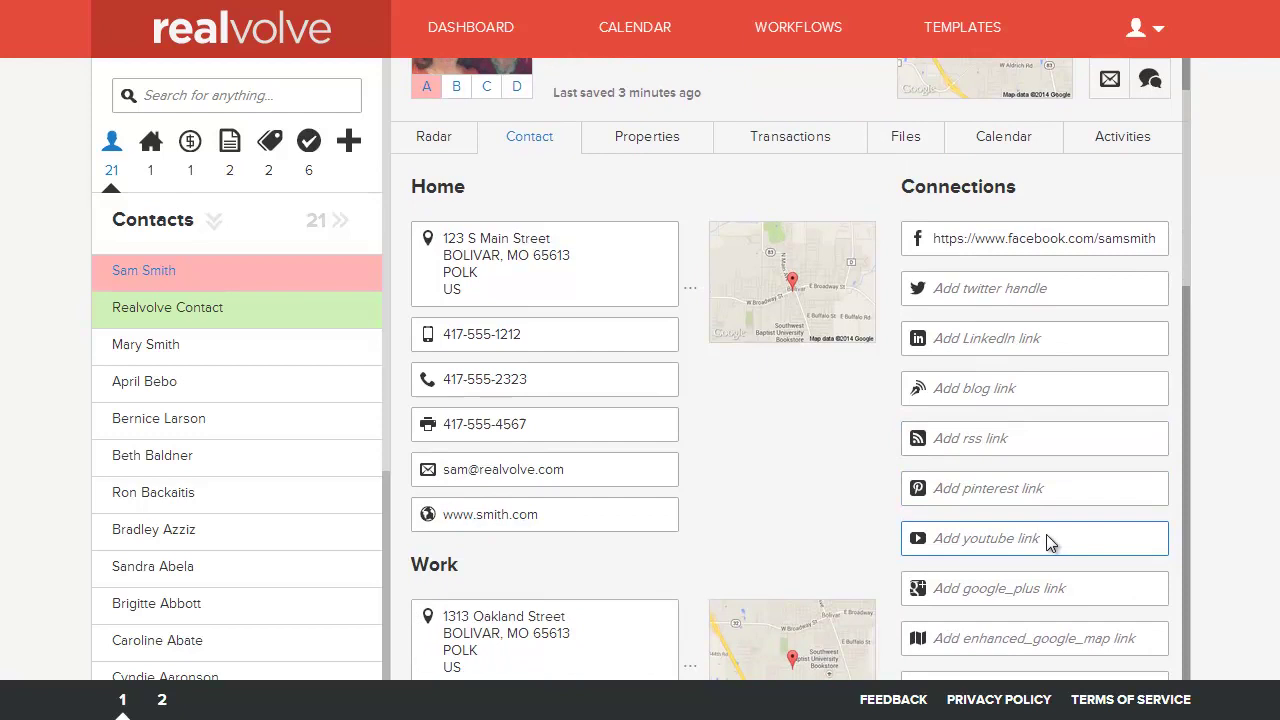
scroll(1136, 566, "down", 3)
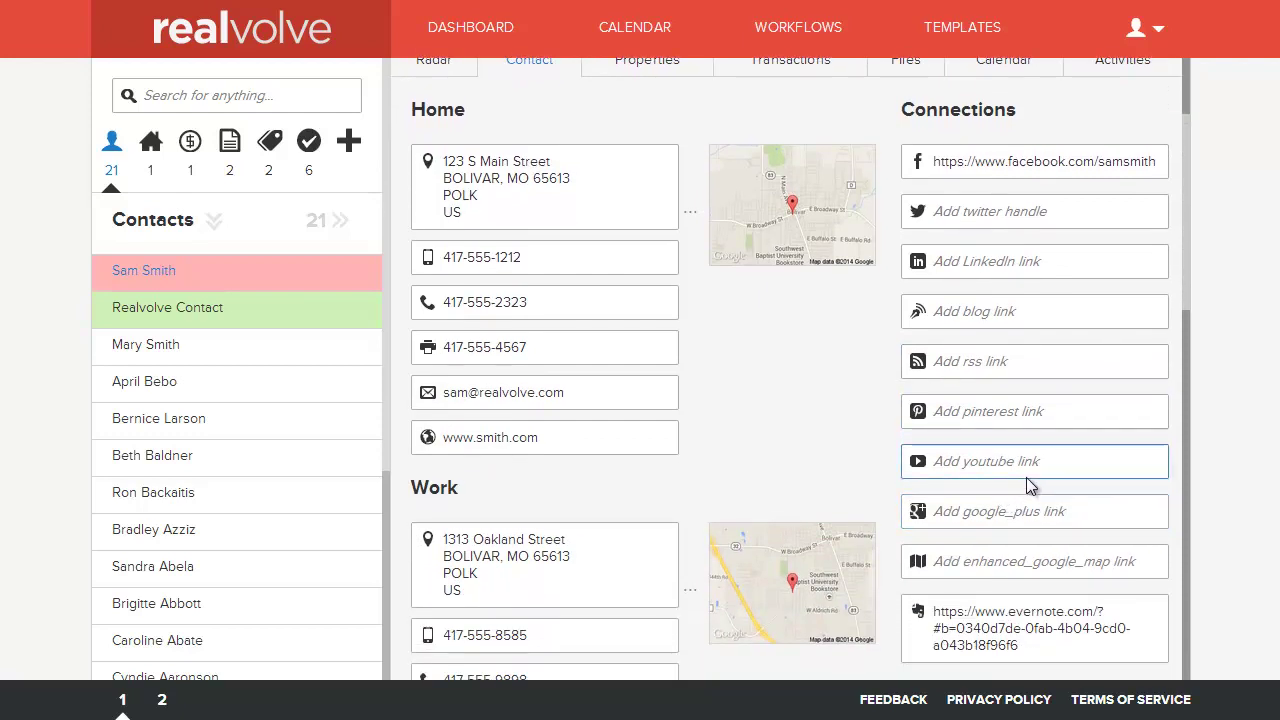
scroll(1047, 485, "down", 3)
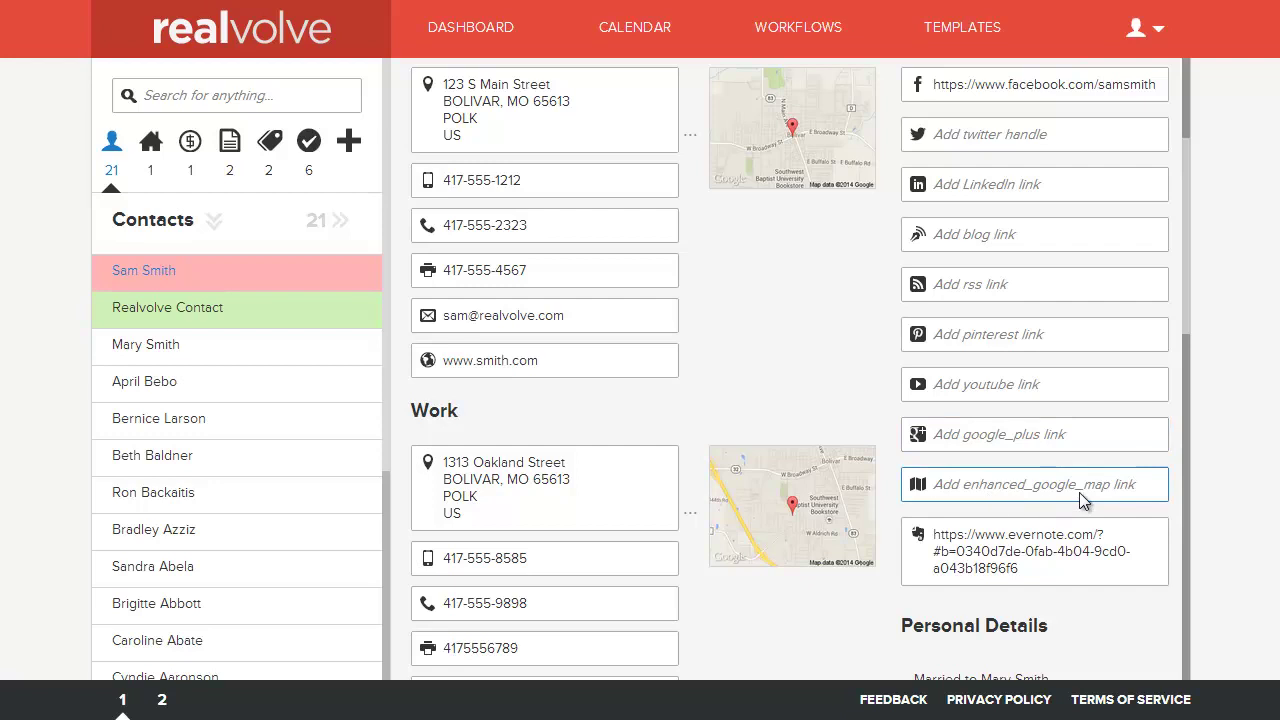
scroll(1088, 499, "down", 6)
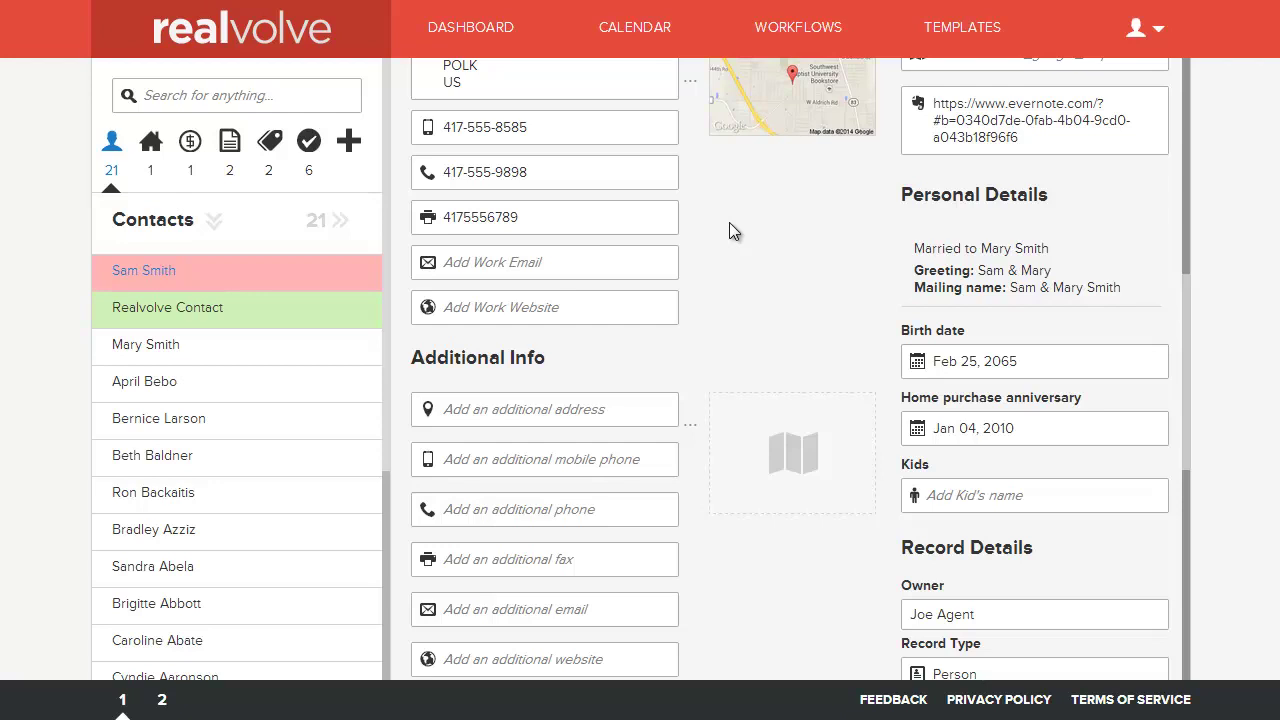
mouse_move(1030, 250)
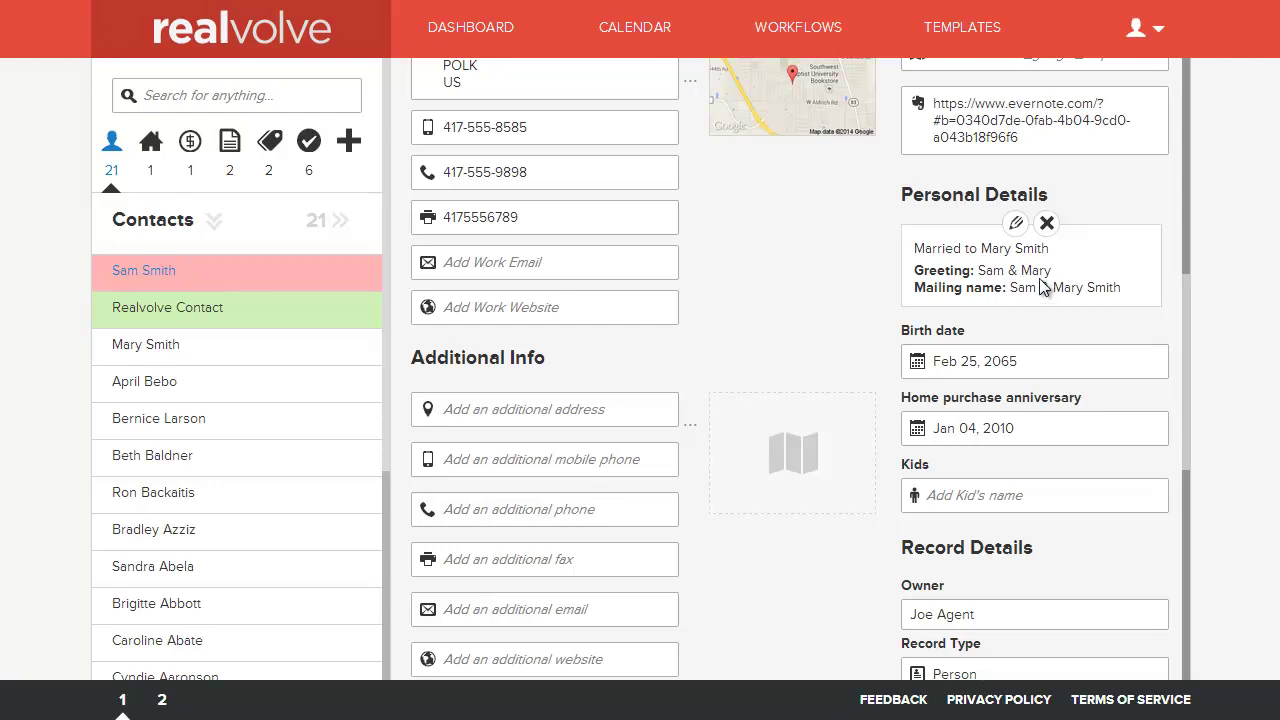
left_click(983, 362)
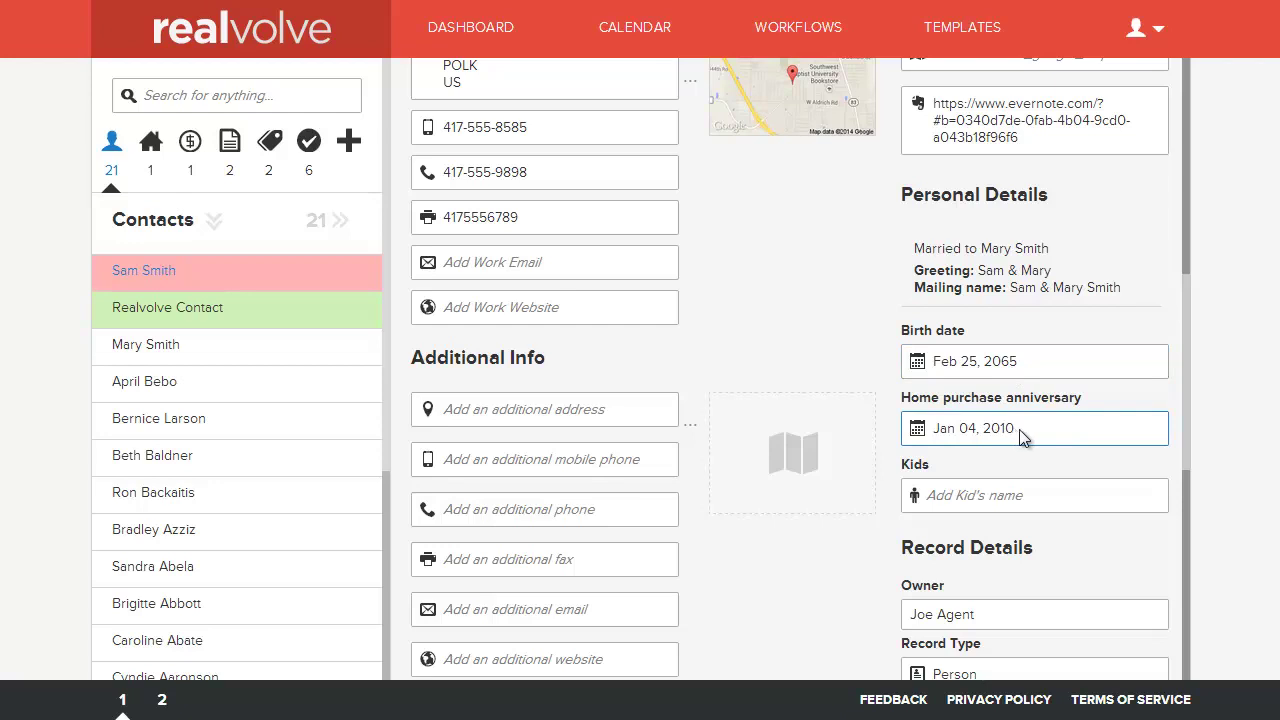
left_click(1012, 497)
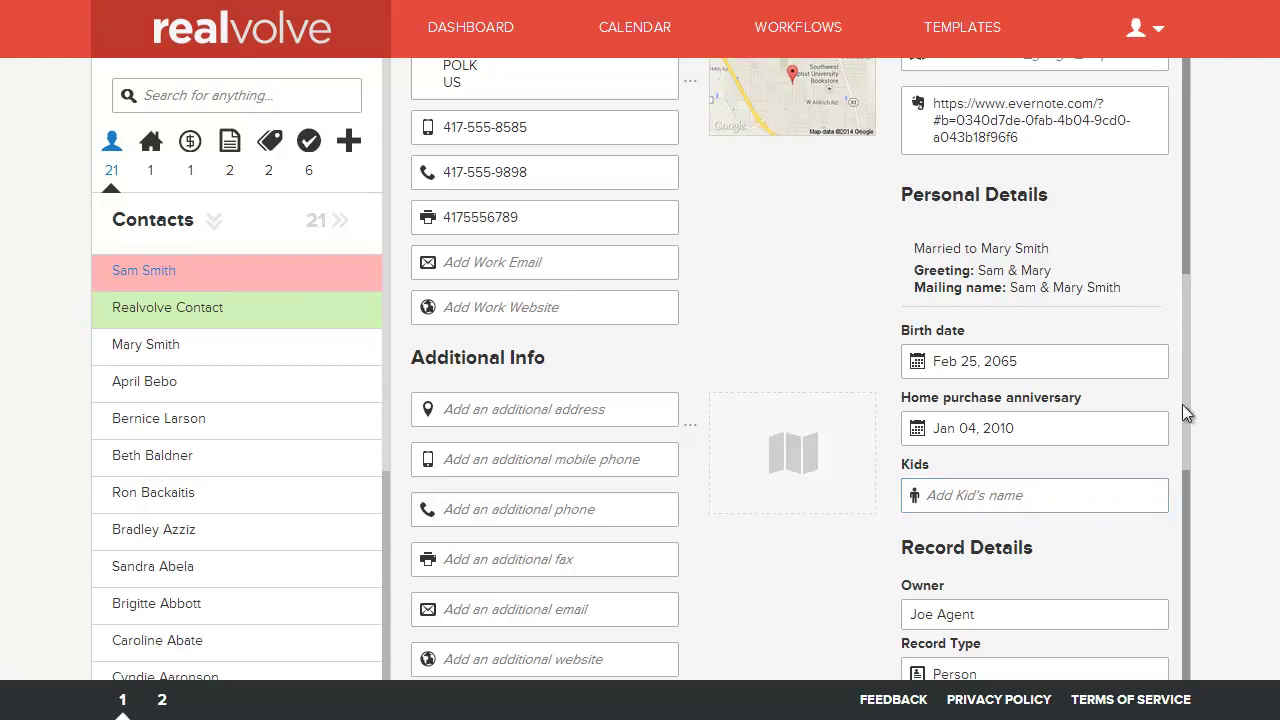
scroll(1184, 385, "down", 3)
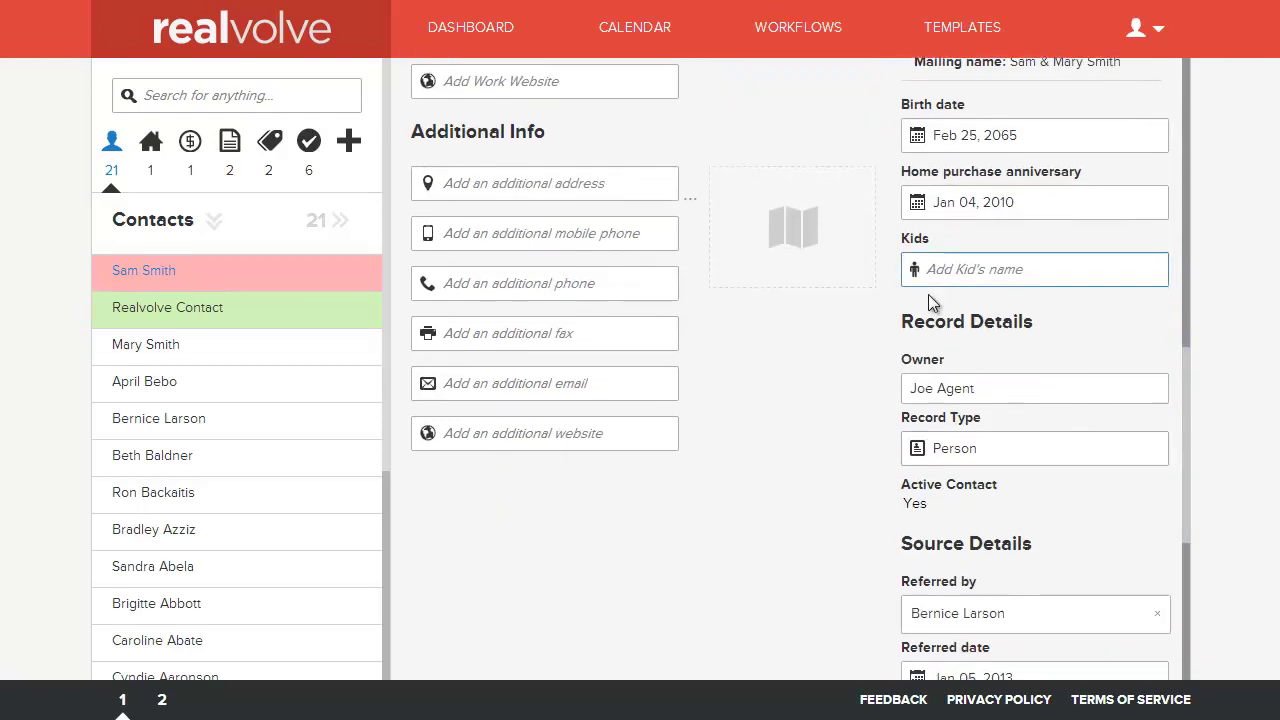
left_click(975, 275)
scroll(990, 280, "down", 4)
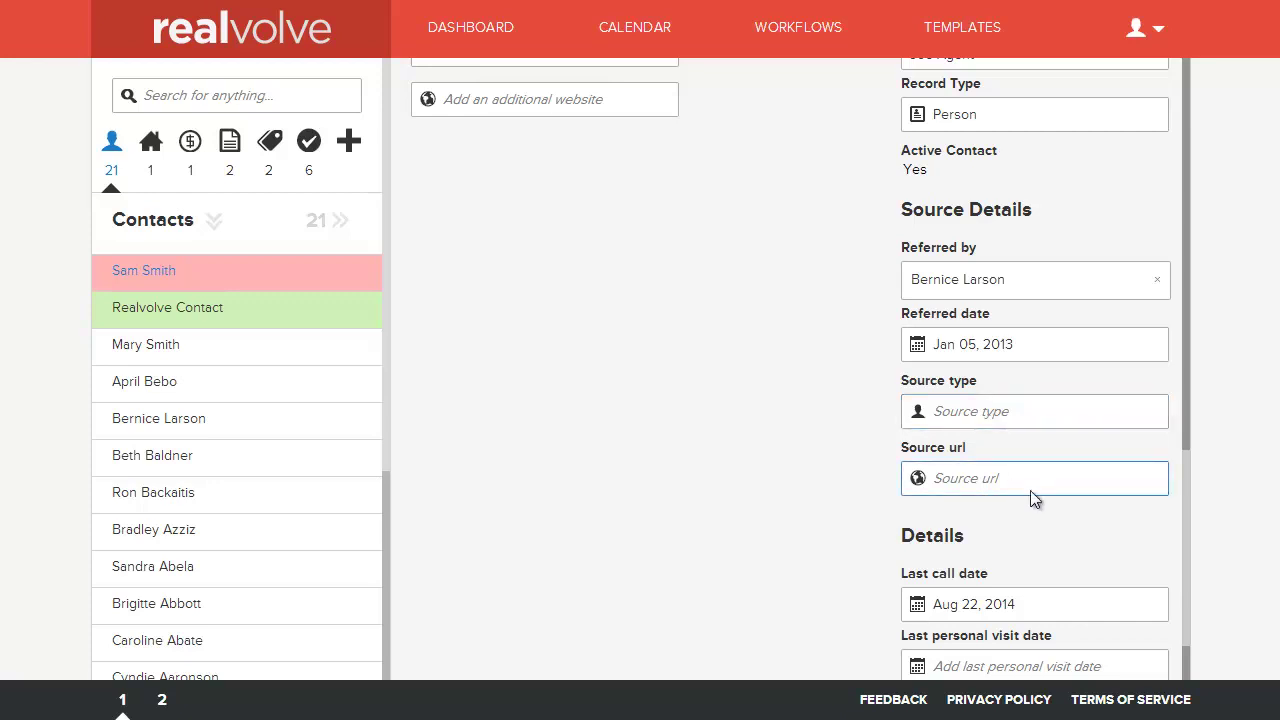
scroll(1030, 490, "down", 2)
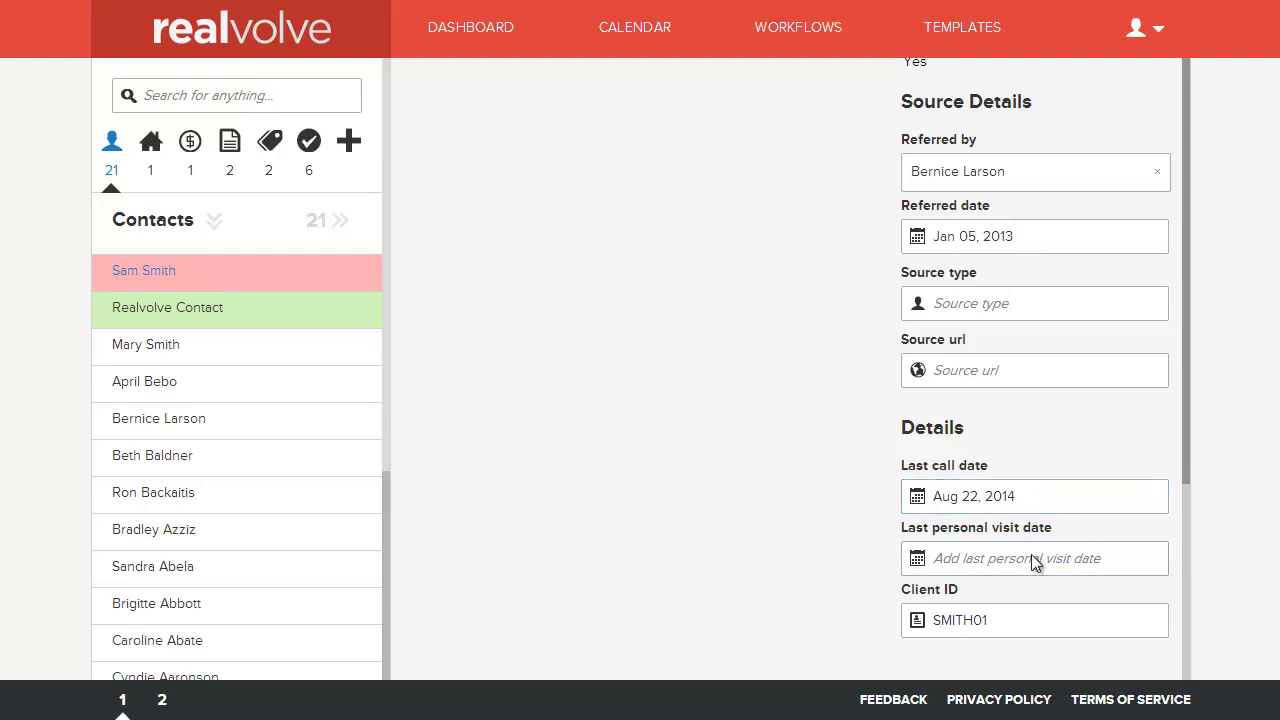
double_click(1012, 620)
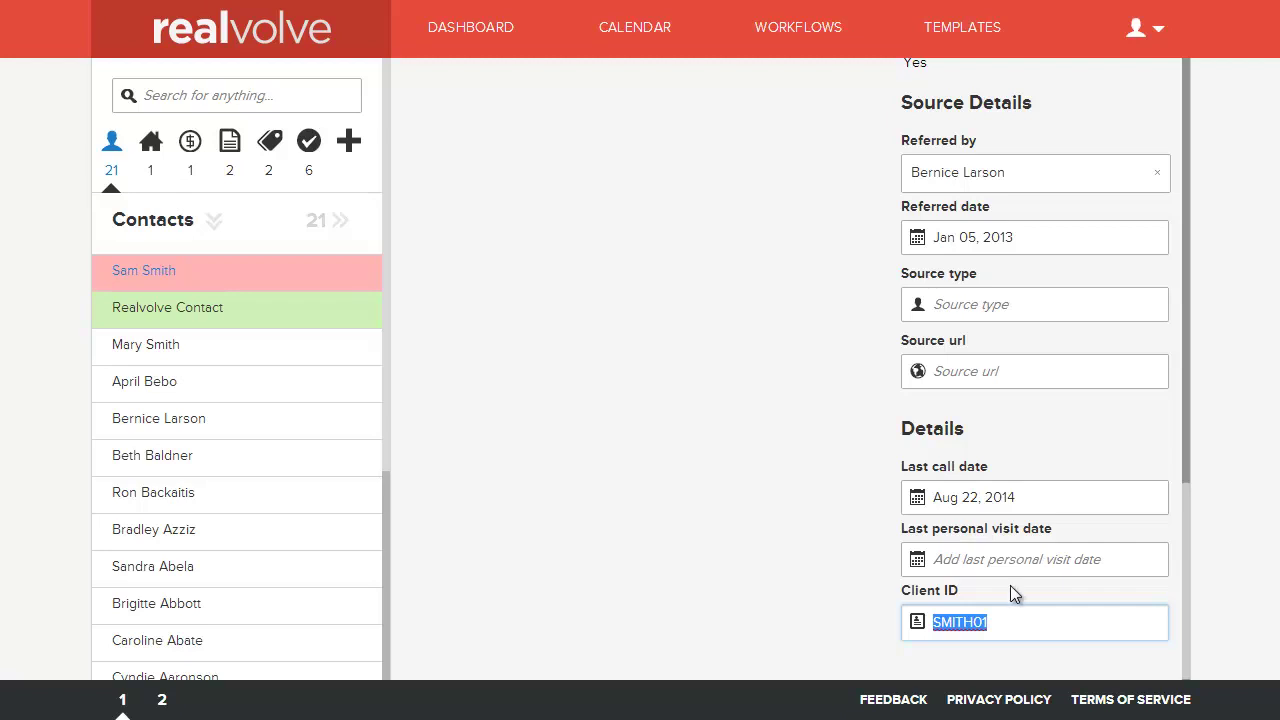
scroll(990, 420, "up", 15)
scroll(889, 269, "up", 2)
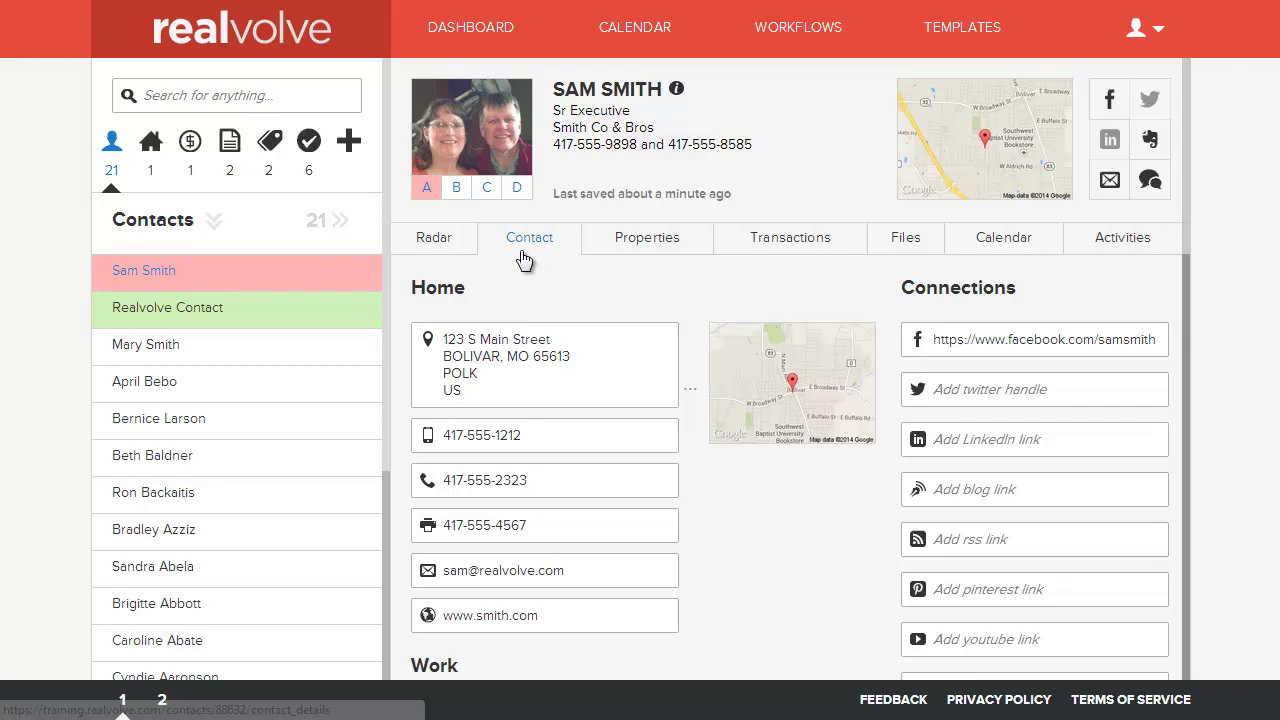
Browse the contact's Properties, Transactions and Files tabs
left_click(643, 248)
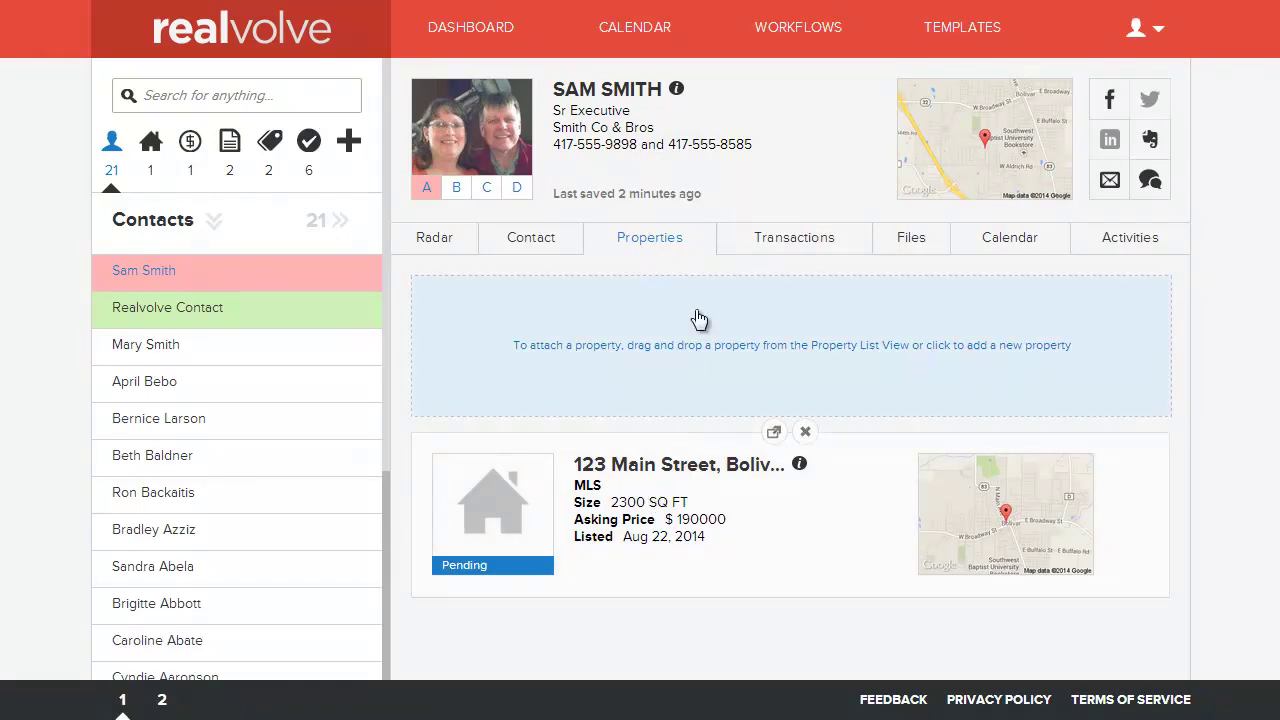
left_click(787, 256)
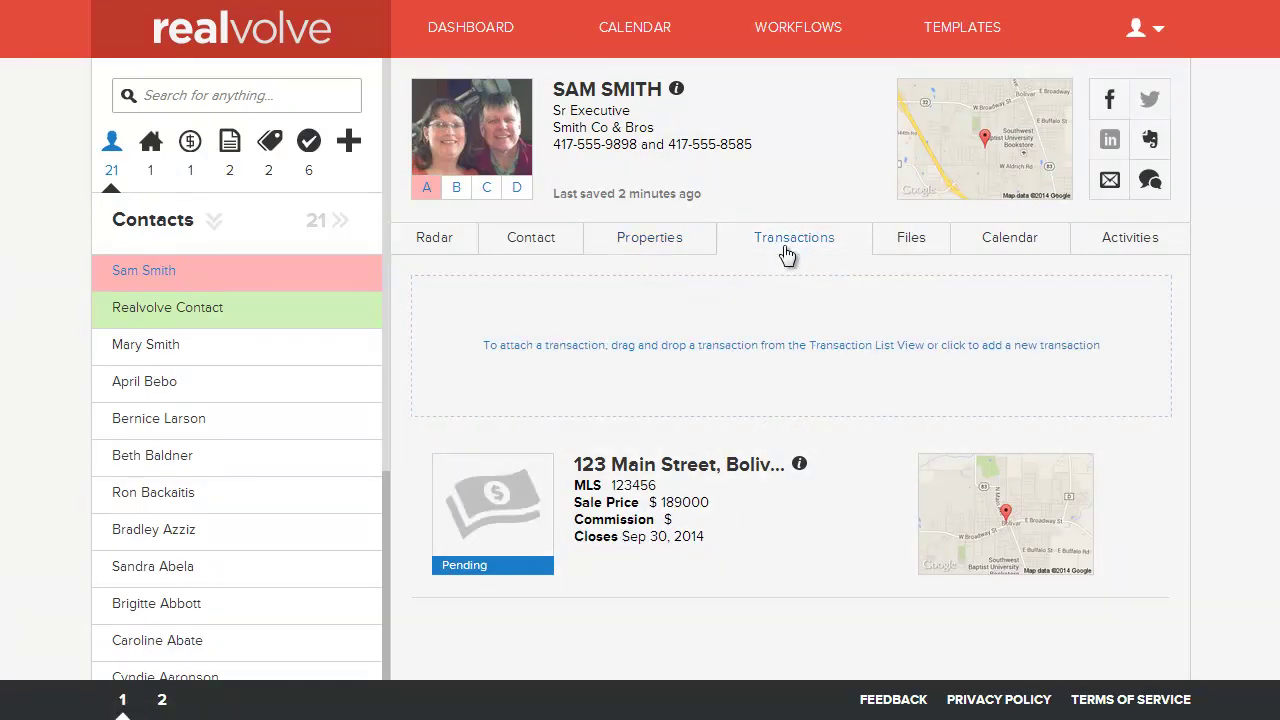
left_click(907, 250)
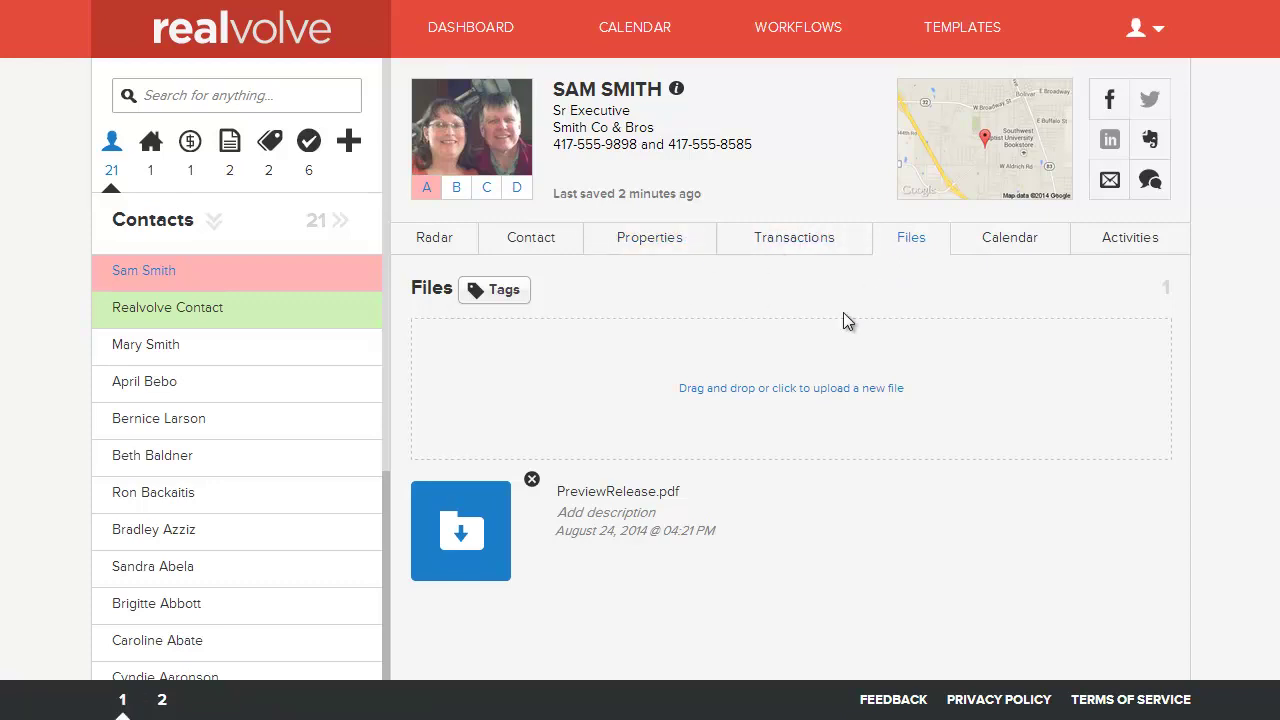
Show the contact's calendar, switching to week view and then the August 2014 month view
left_click(1021, 254)
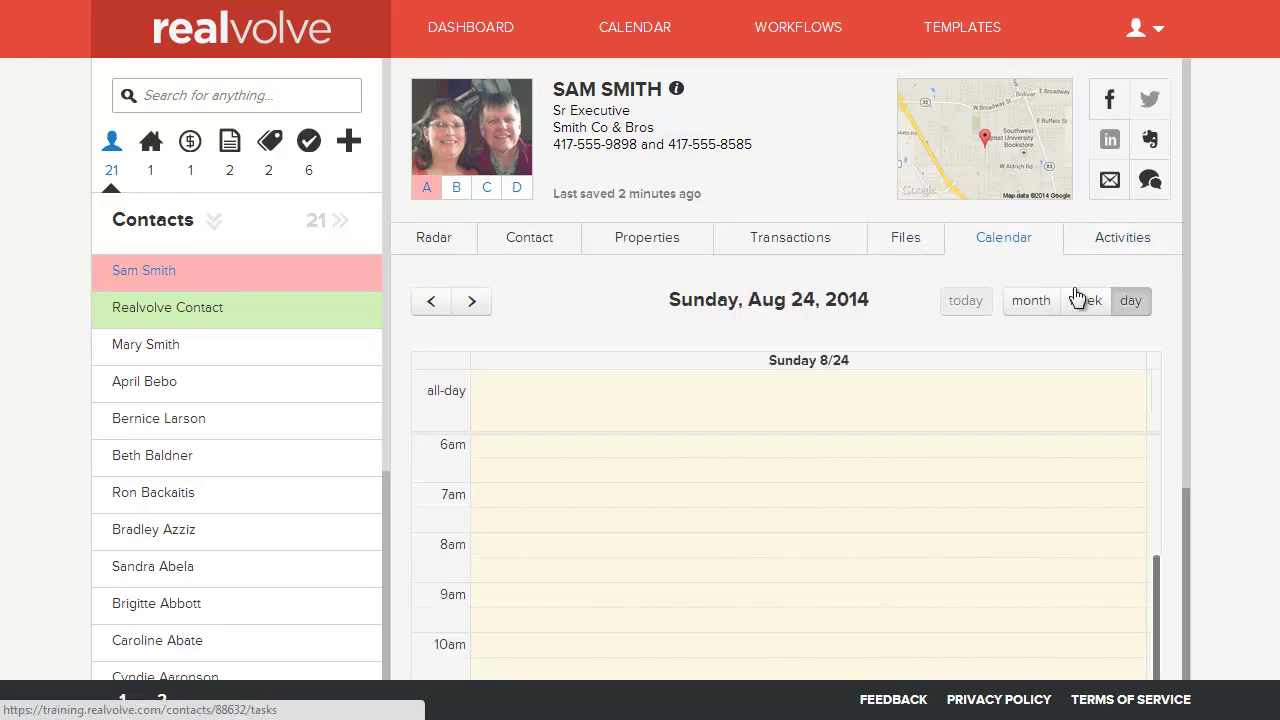
left_click(1080, 306)
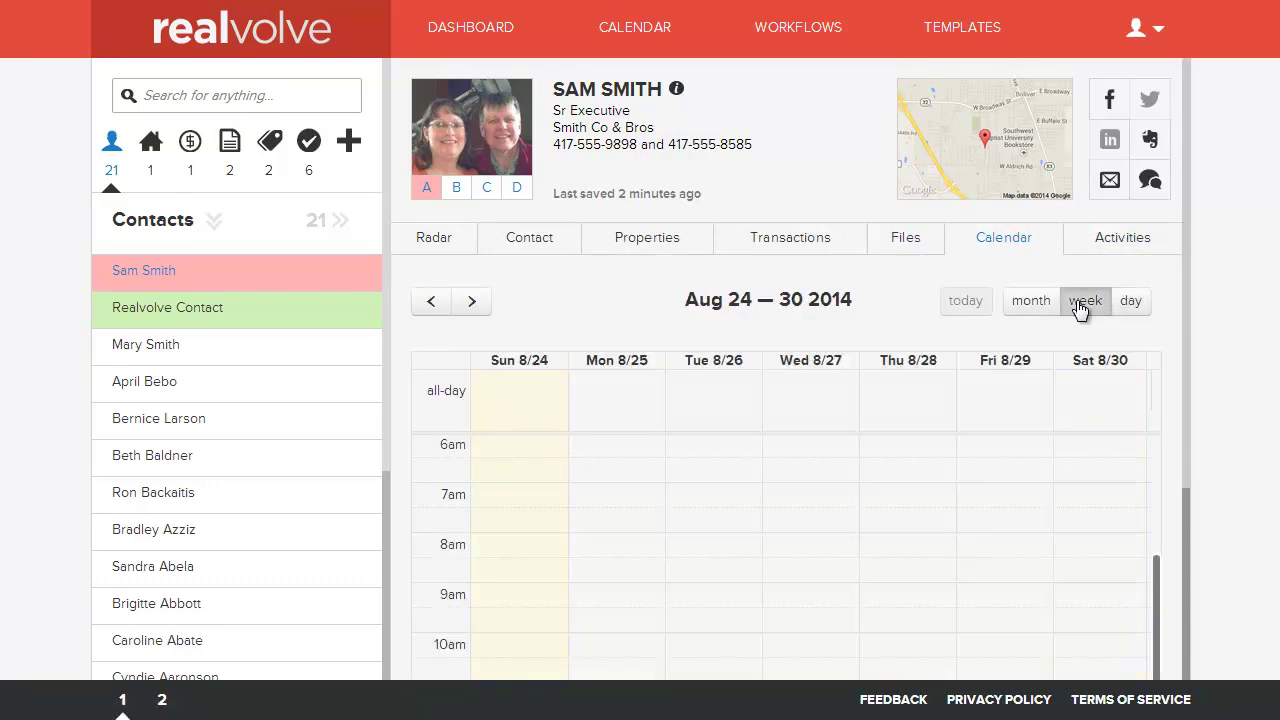
left_click(1024, 310)
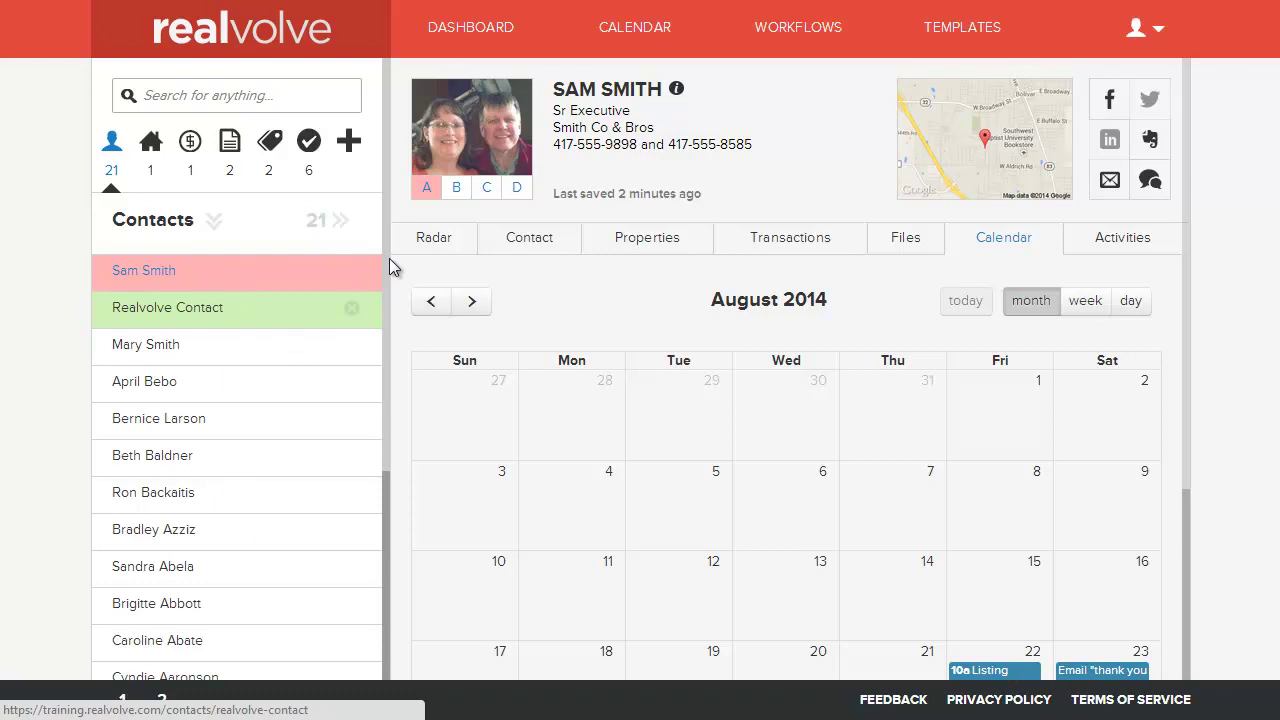
Open the All Contacts table and select all 21 contacts with the header checkbox
left_click(339, 222)
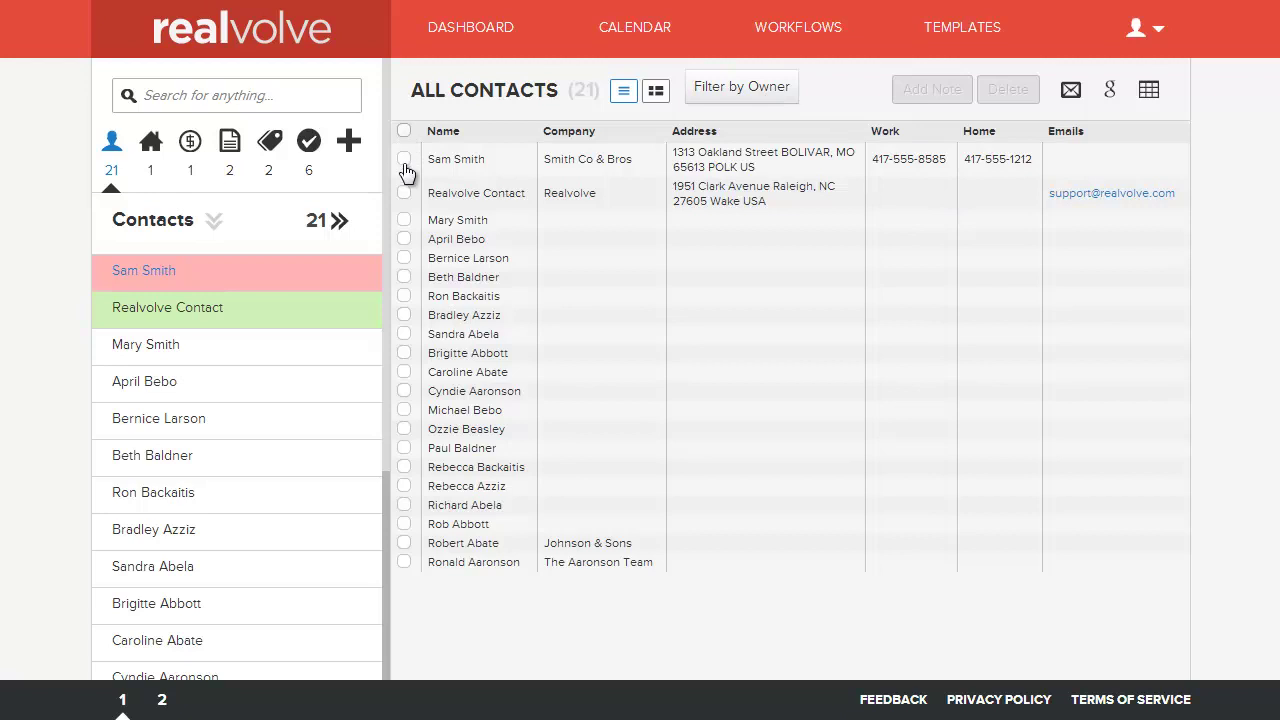
left_click(404, 131)
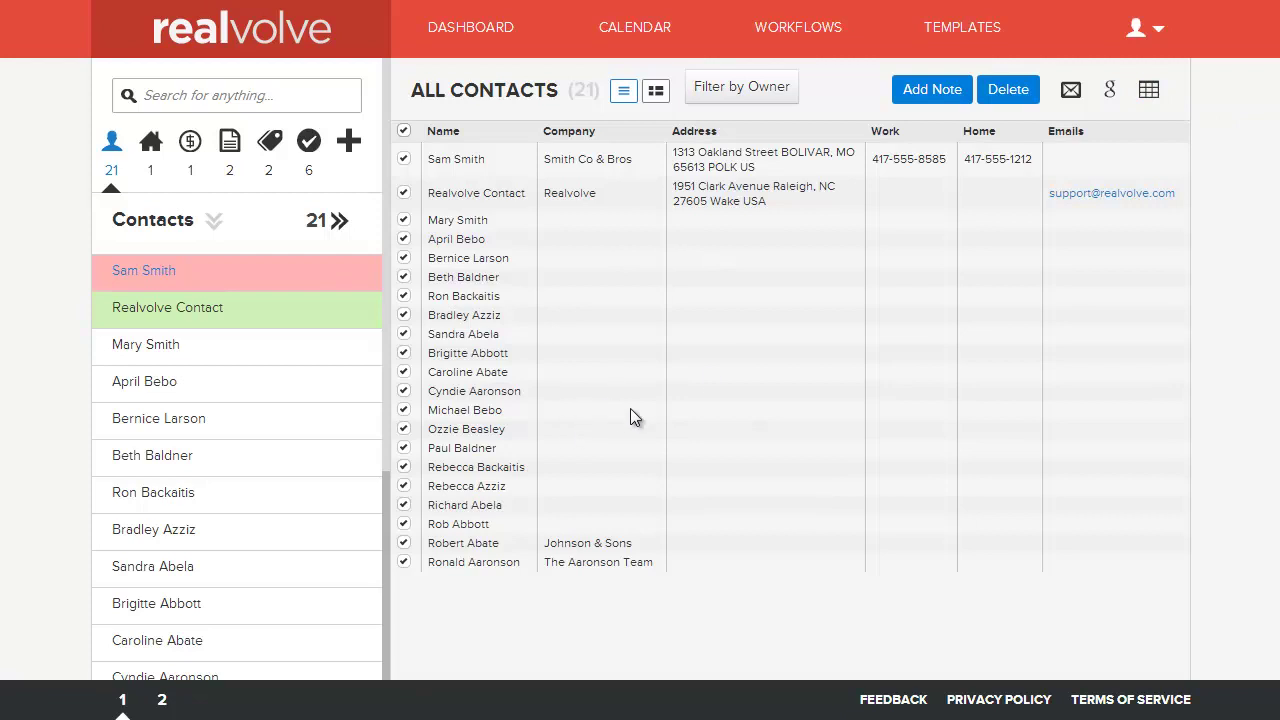
Open the 123 Main Street, Bolivar Mo 65613 record from the Properties list
left_click(150, 142)
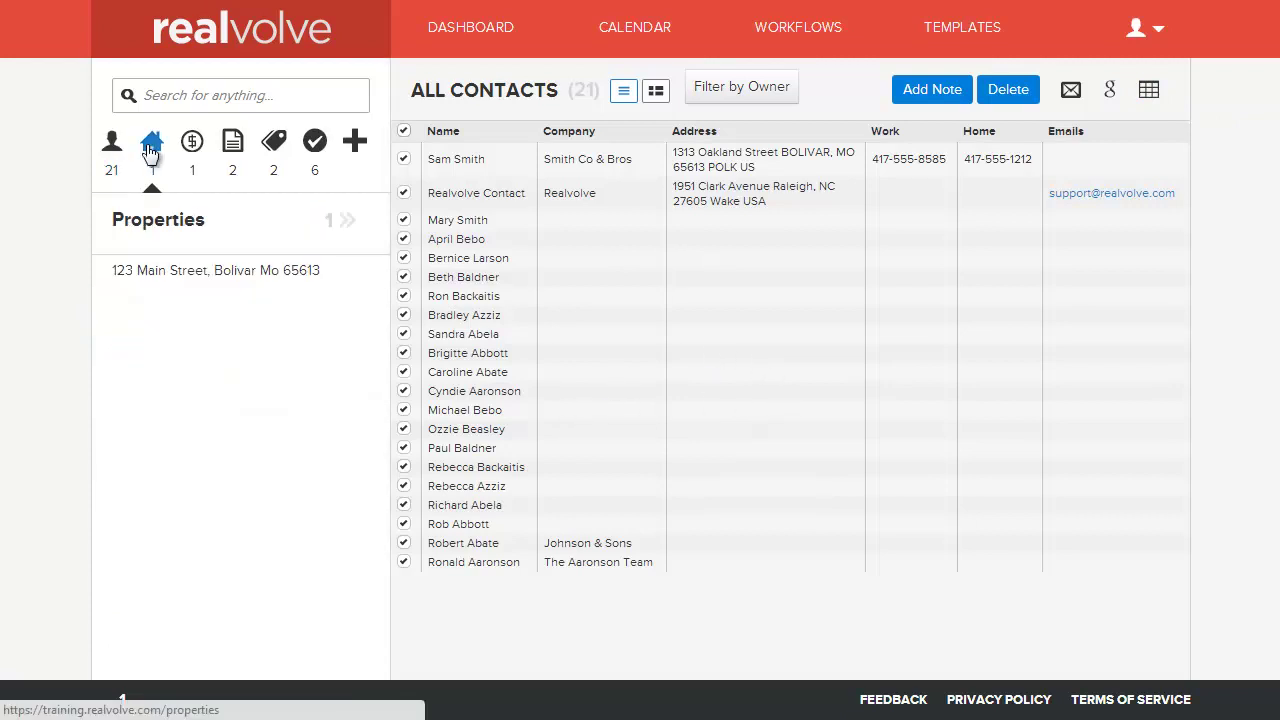
left_click(197, 272)
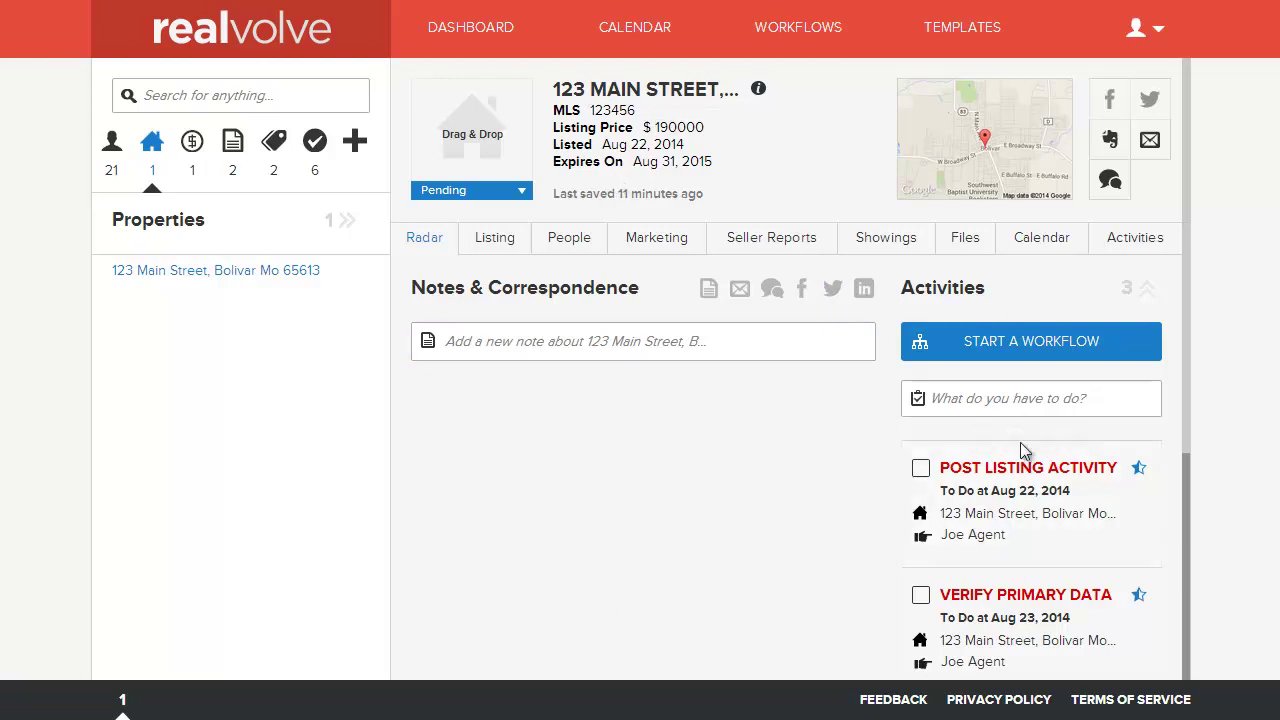
mouse_move(1035, 627)
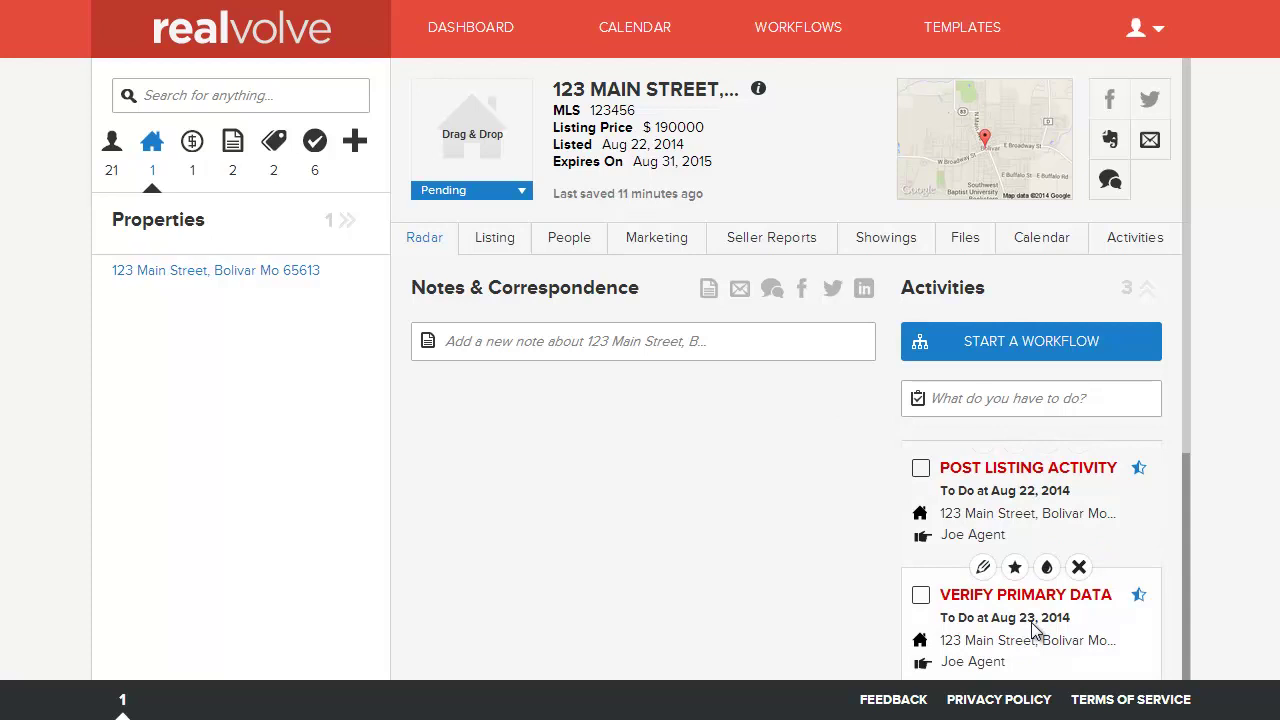
Show the property's Listing tab with board, listing type, summary and property details
left_click(492, 248)
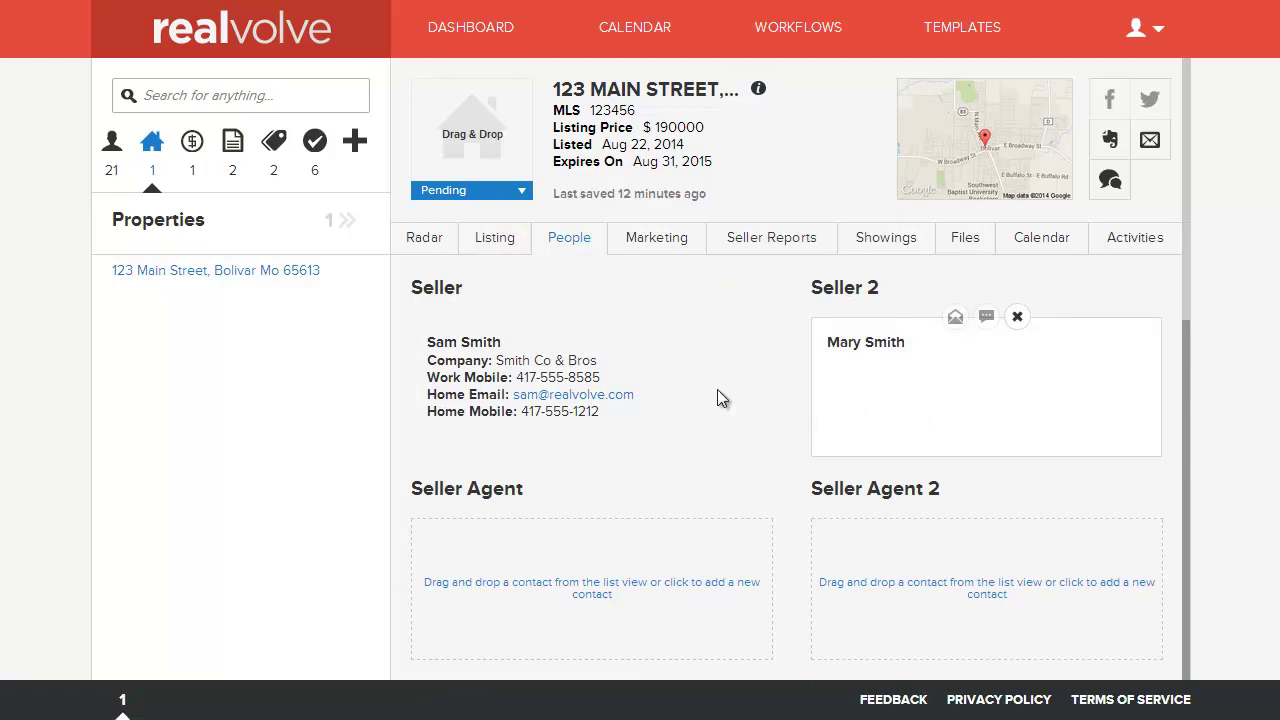
Drag a contact from the contacts list into the property's Photographer slot
scroll(648, 562, "down", 3)
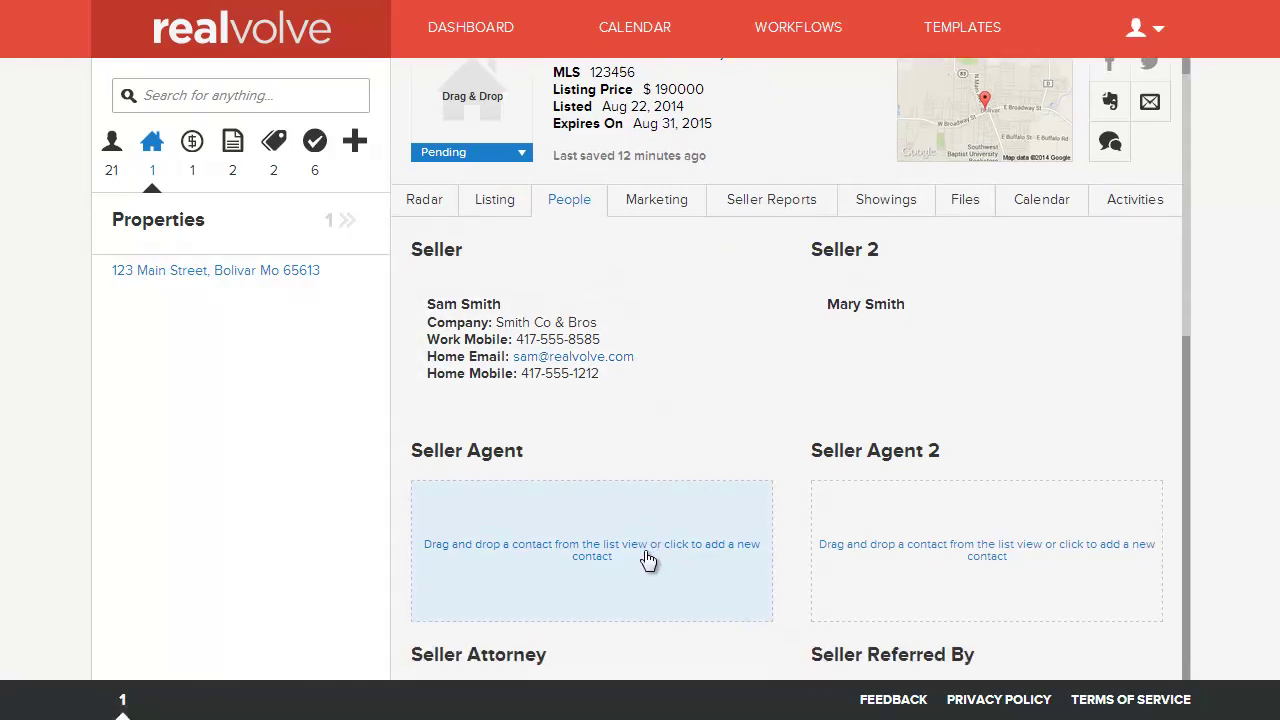
scroll(630, 622, "down", 5)
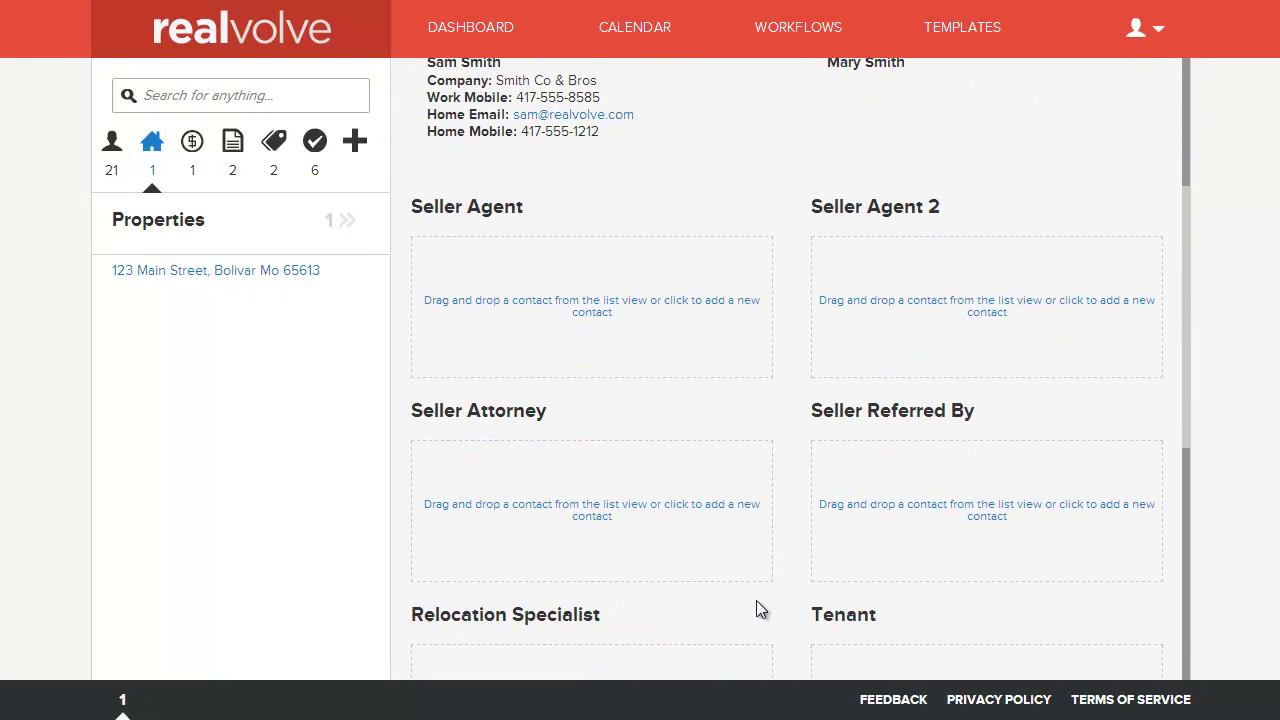
scroll(606, 577, "down", 4)
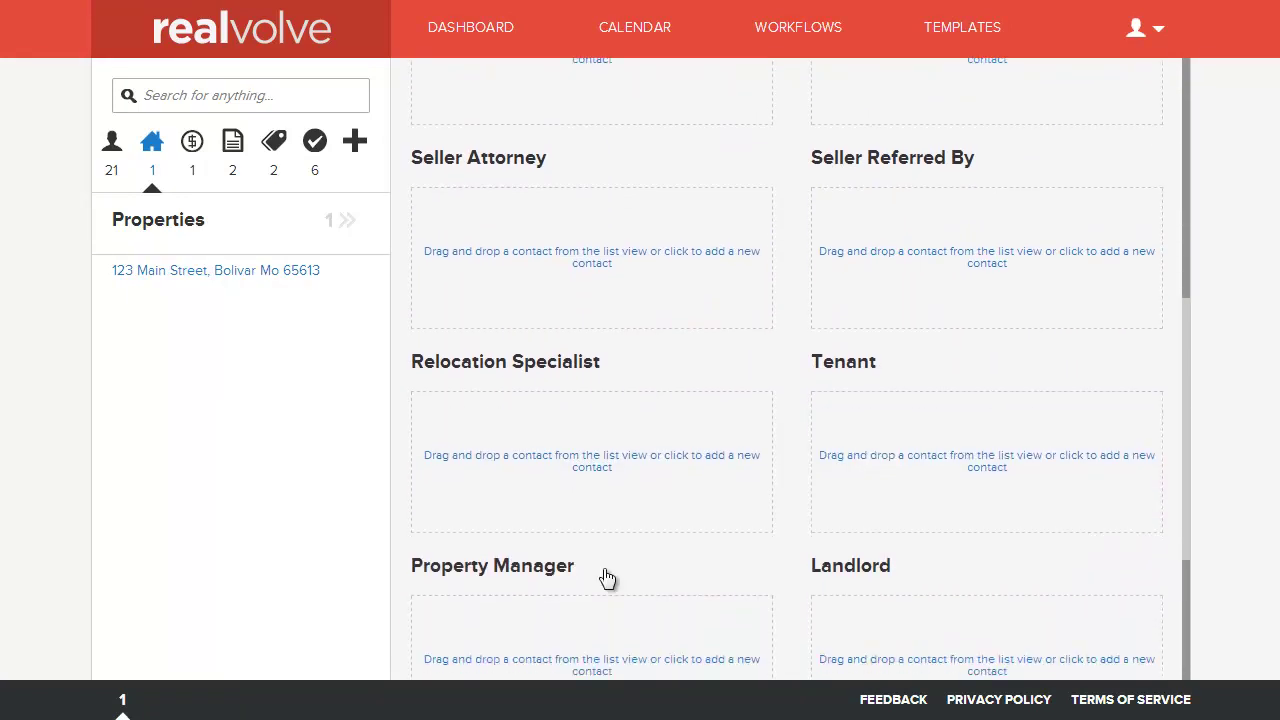
scroll(678, 585, "down", 3)
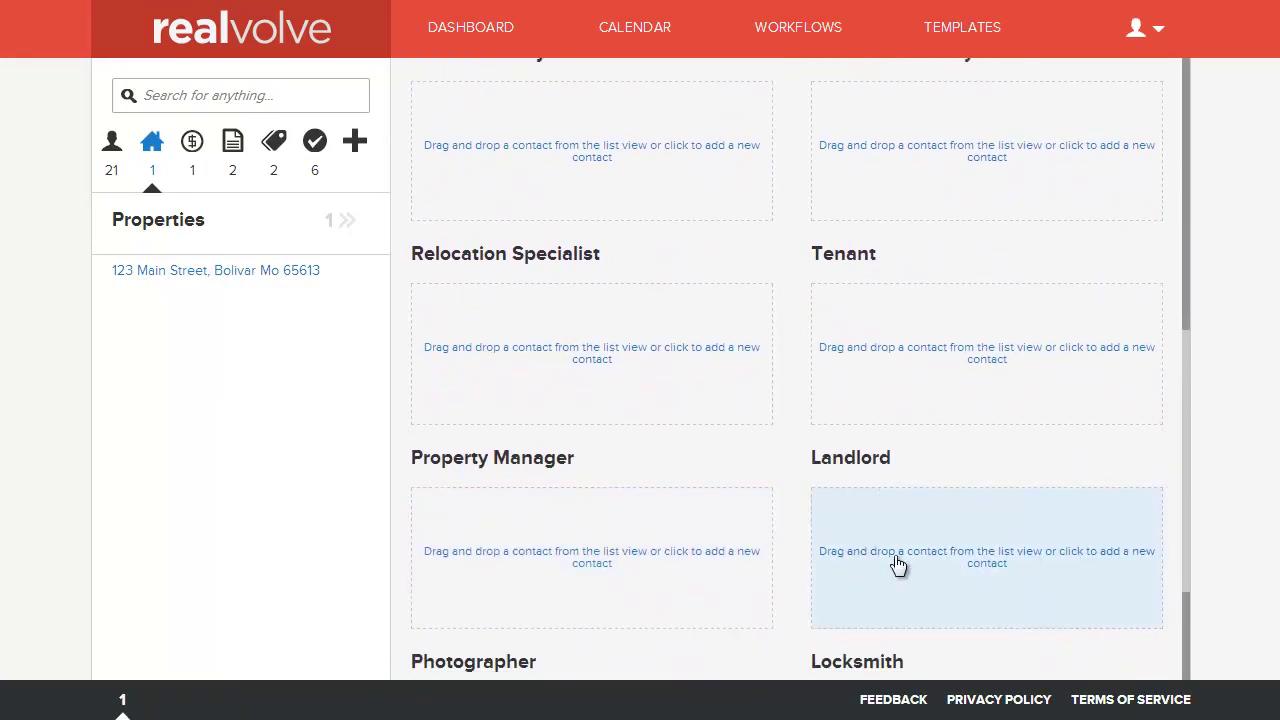
scroll(690, 654, "up", 1)
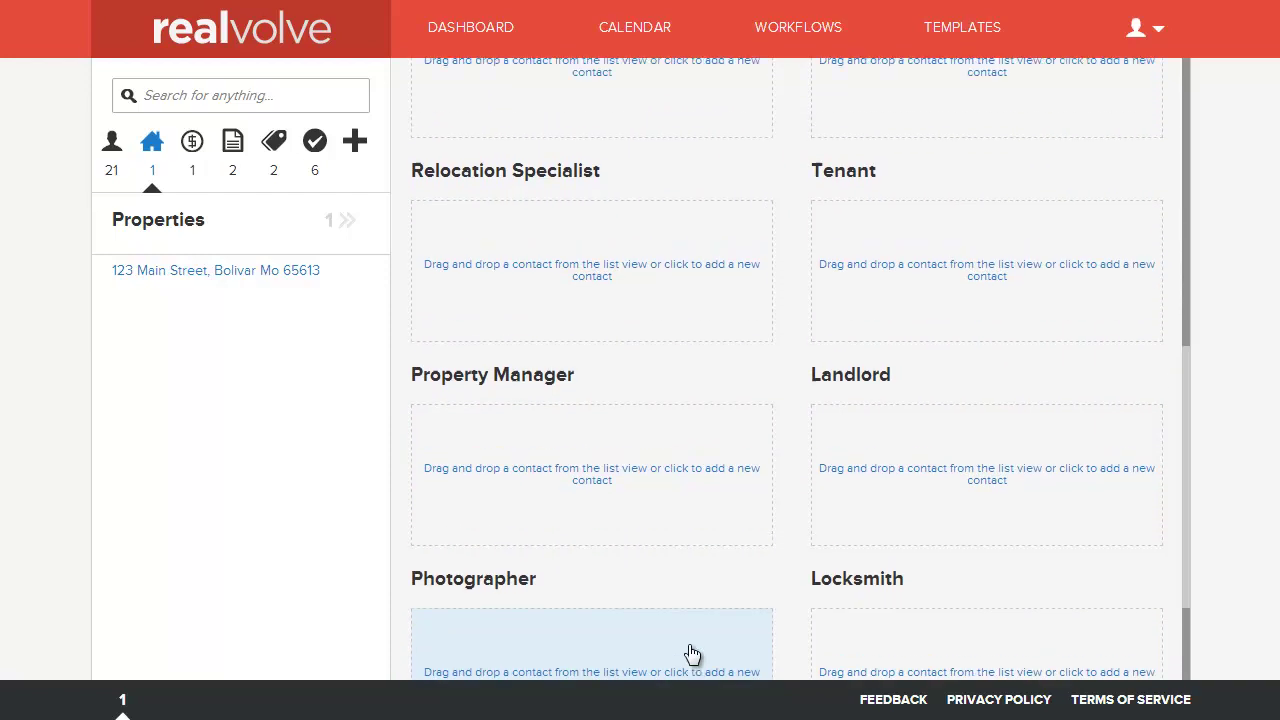
scroll(660, 610, "down", 1)
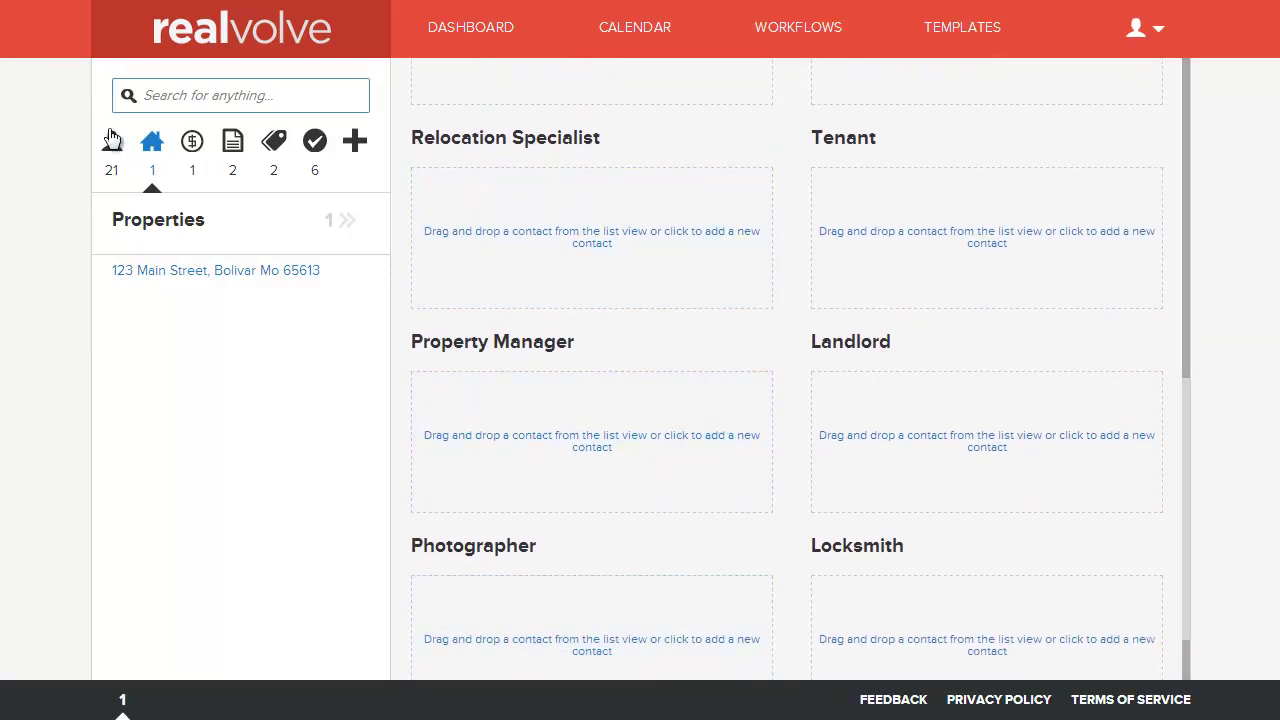
left_click(112, 148)
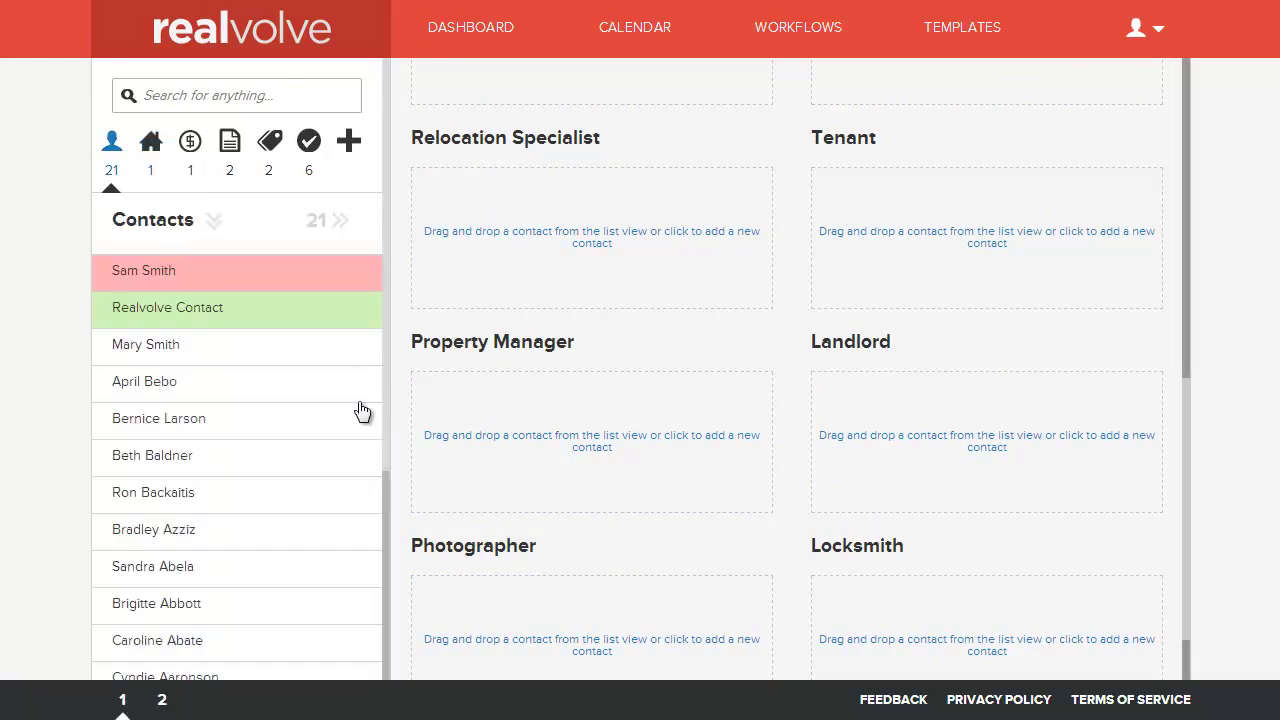
left_click_drag(165, 390, 543, 643)
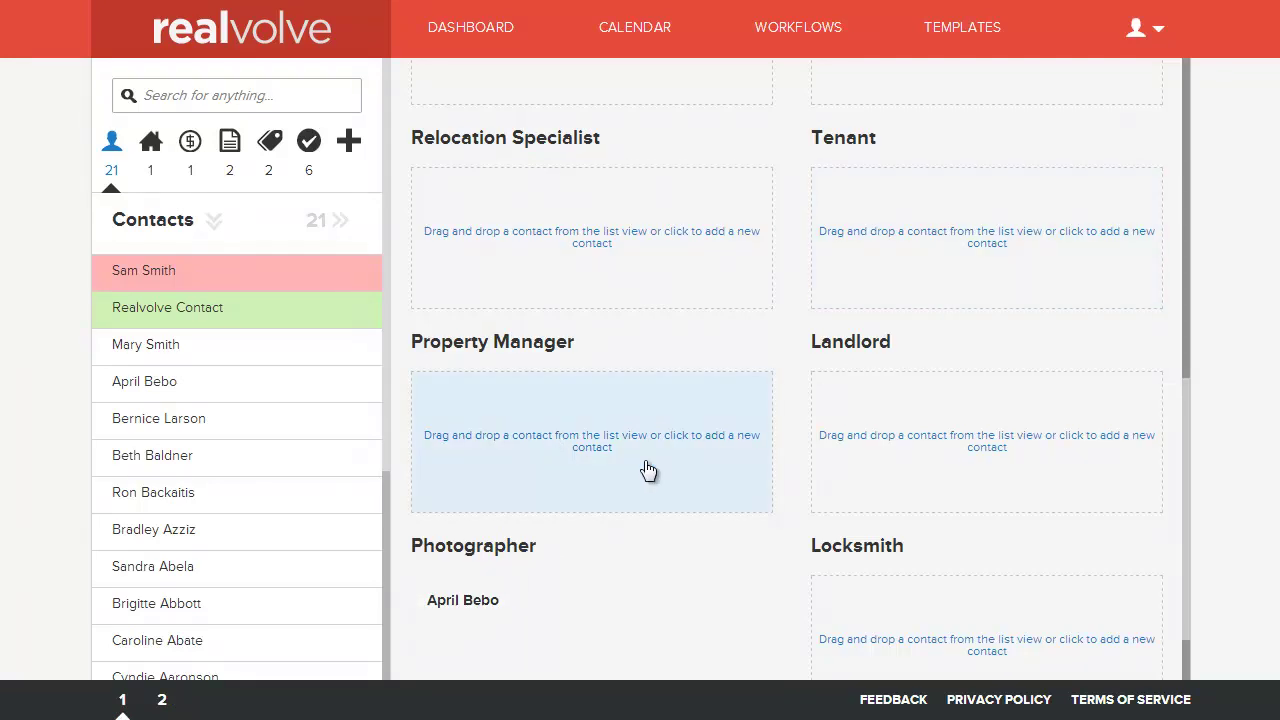
scroll(660, 402, "up", 2)
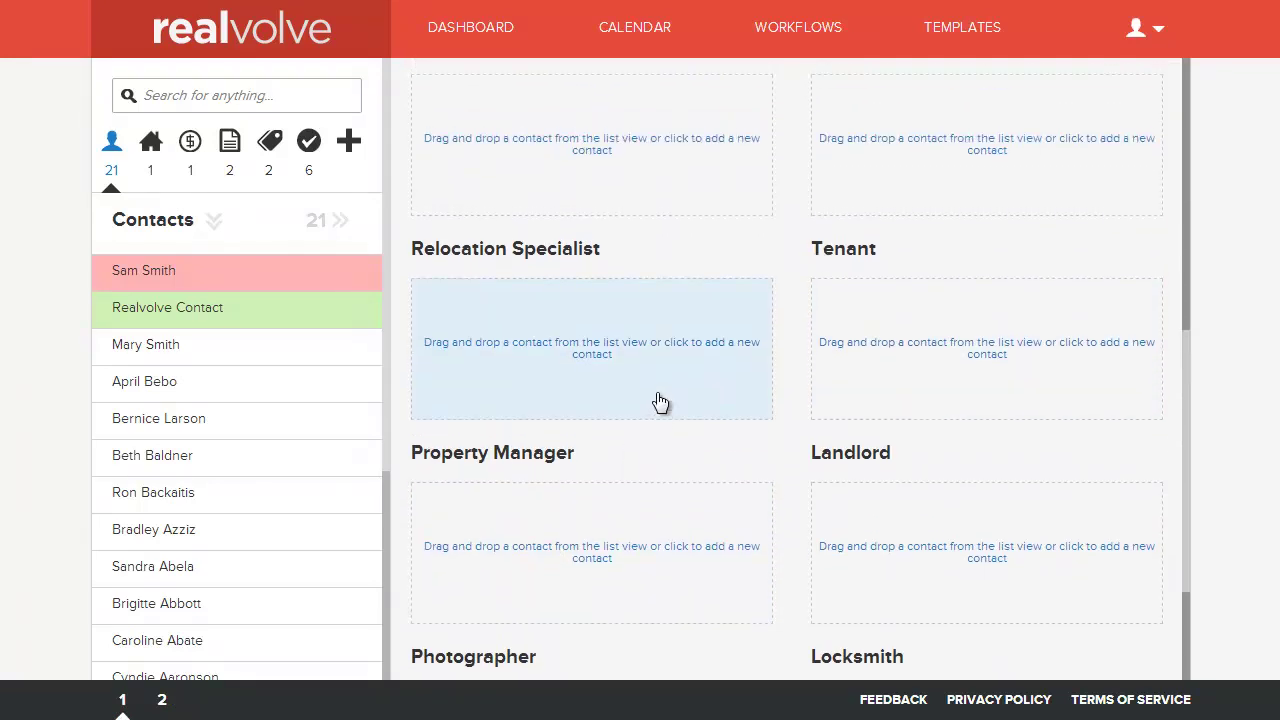
scroll(660, 402, "up", 10)
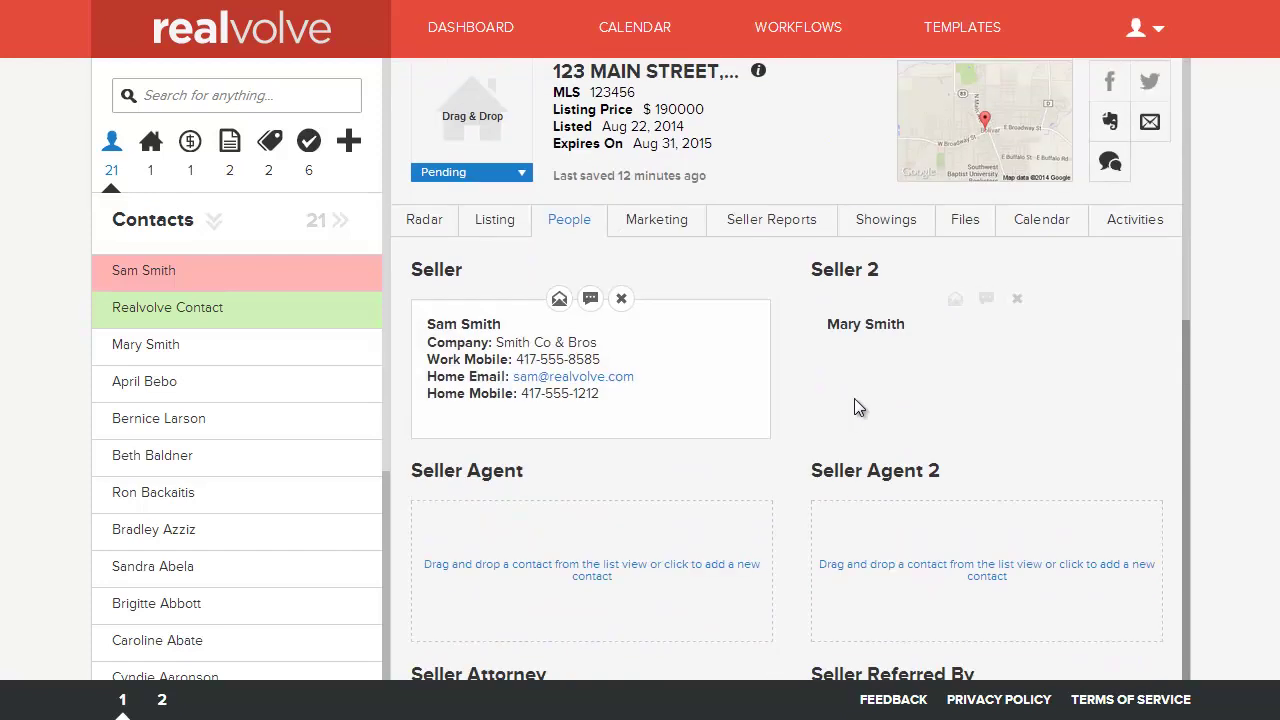
scroll(854, 399, "up", 1)
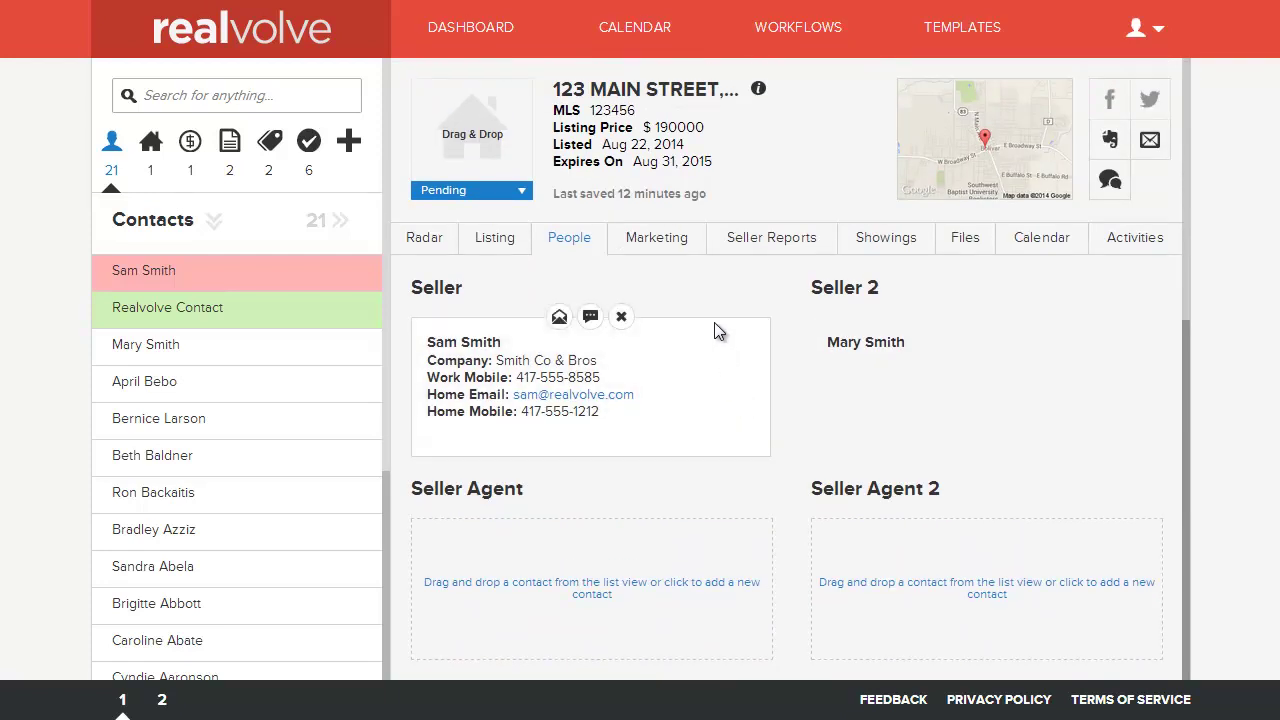
Show the Marketing tab and click into the Marketing Tagline and Agent Marketing Narrative fields
left_click(666, 251)
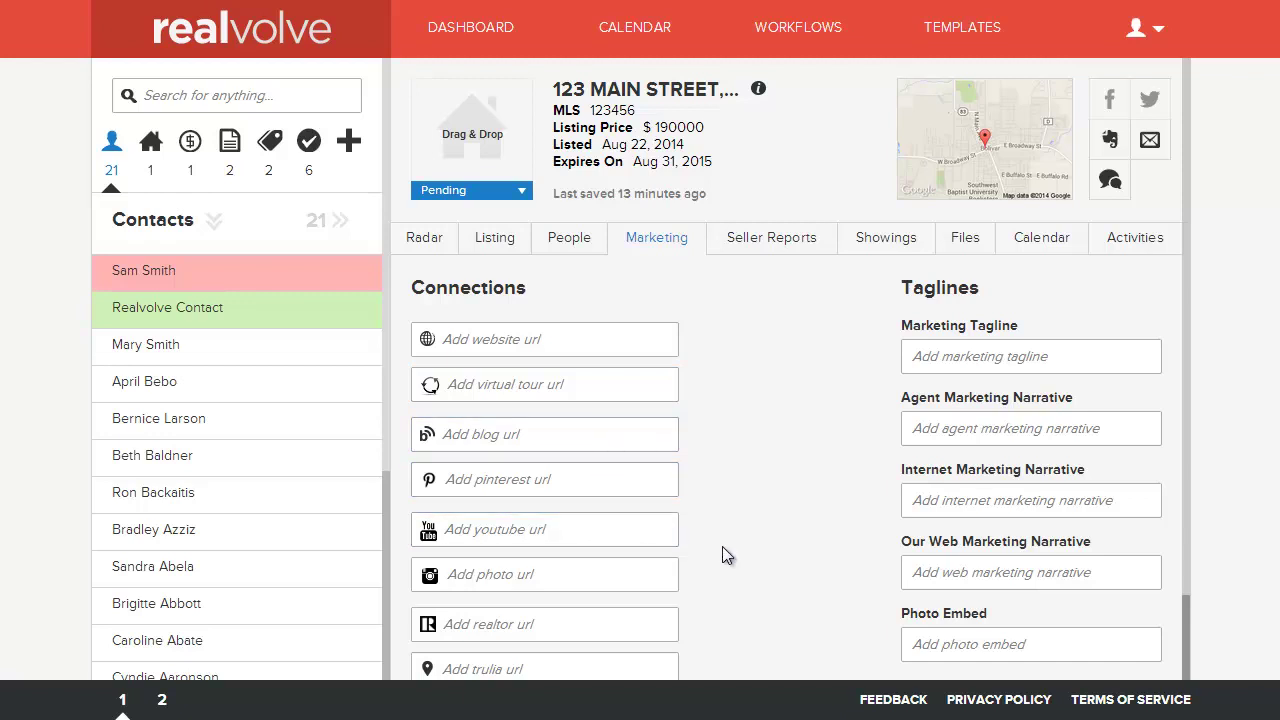
scroll(724, 548, "down", 1)
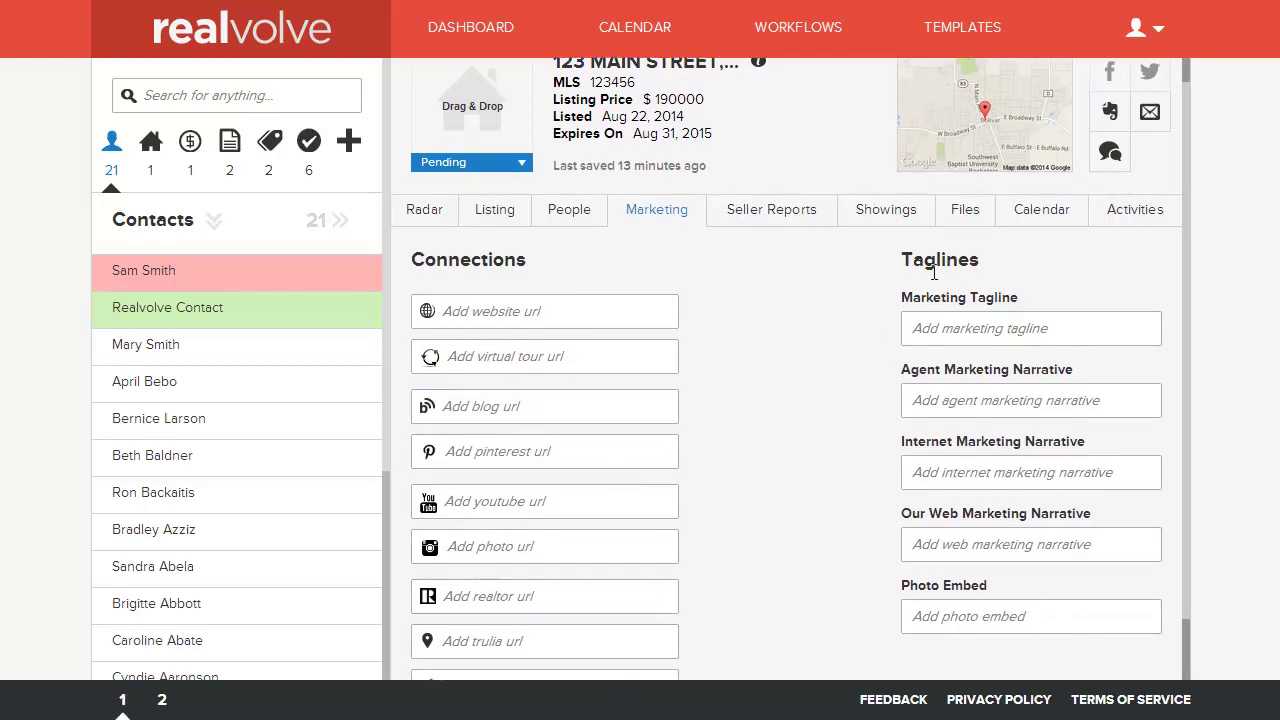
left_click(1020, 345)
left_click(1008, 400)
Start a new Activity-type seller report under Seller Reports, then cancel it
left_click(772, 212)
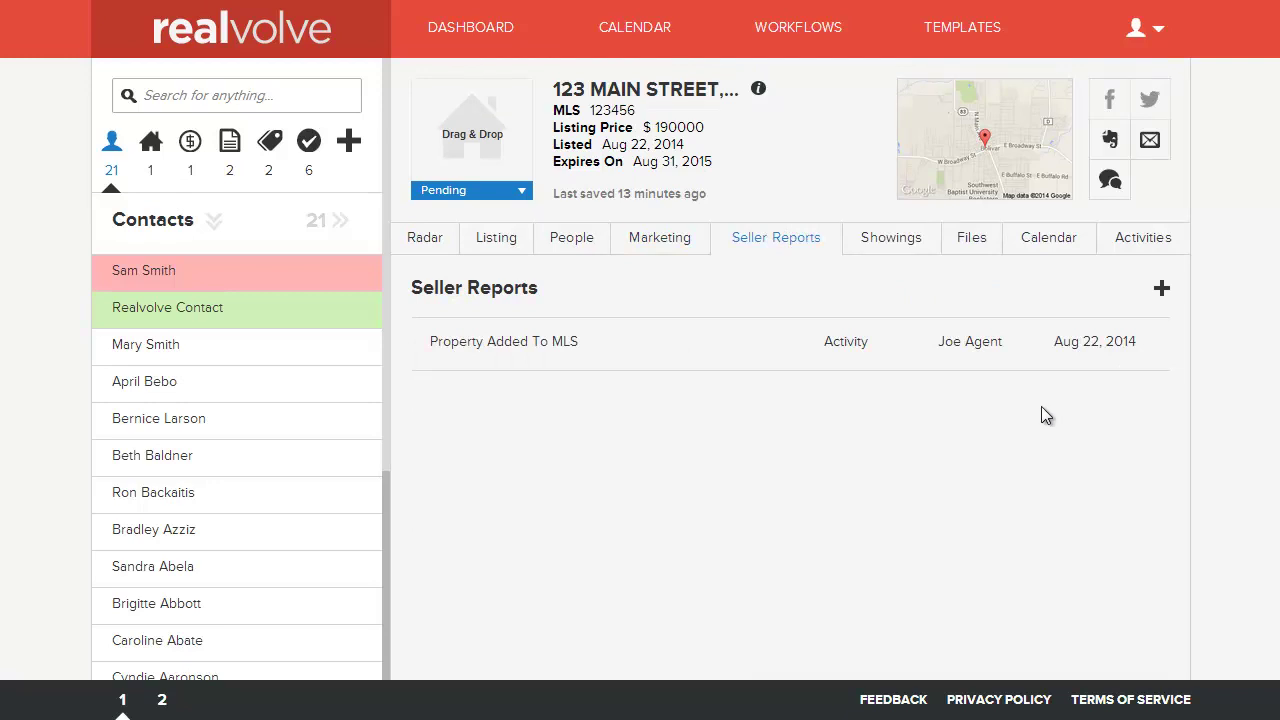
mouse_move(708, 340)
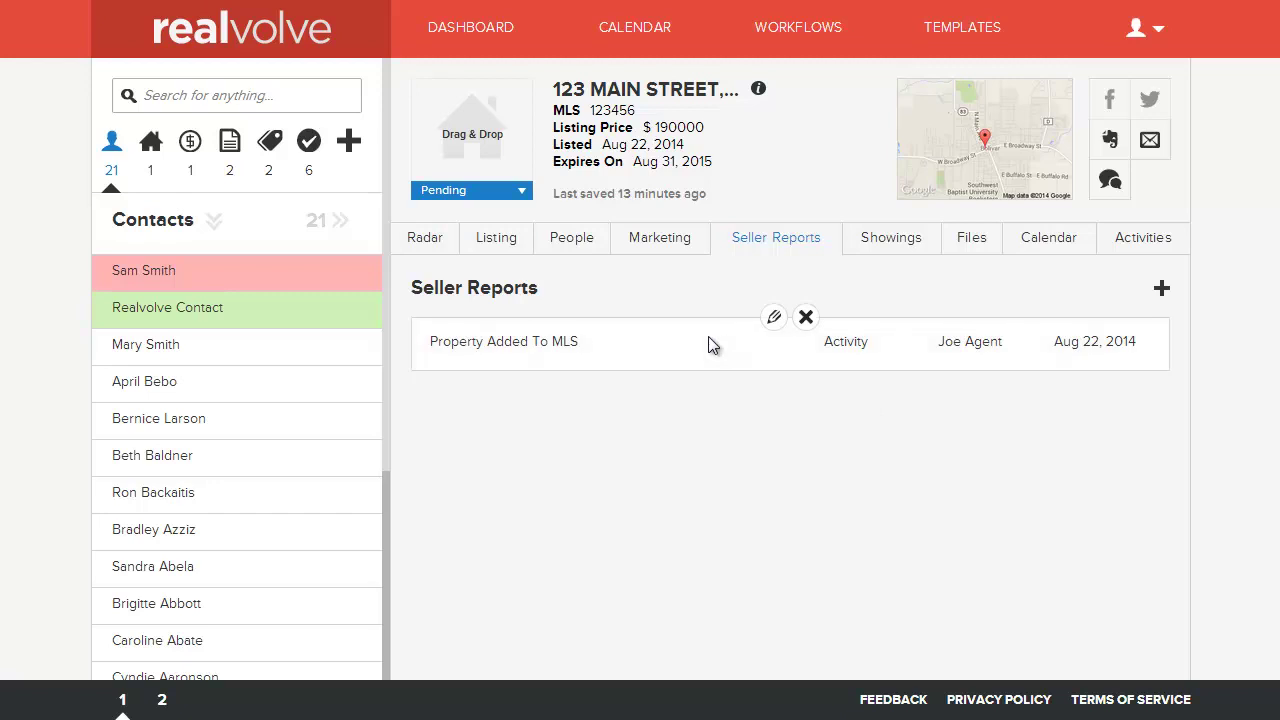
left_click(1163, 294)
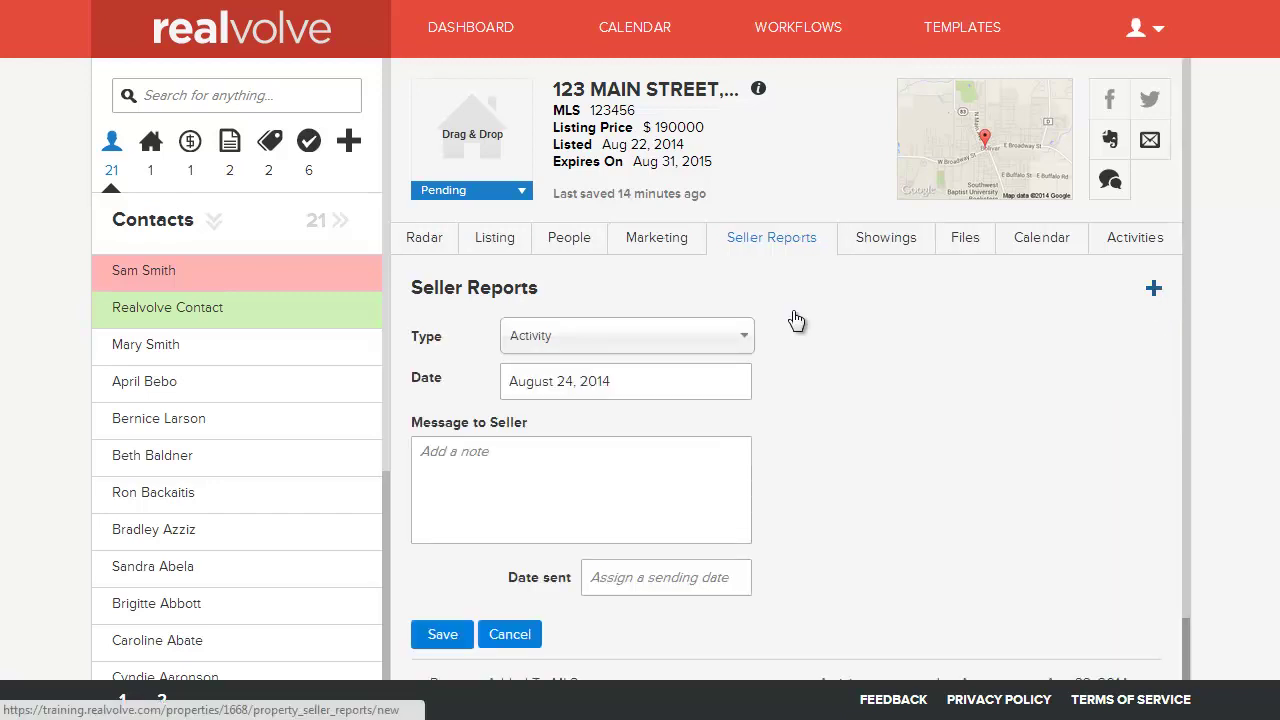
left_click(555, 340)
left_click(558, 343)
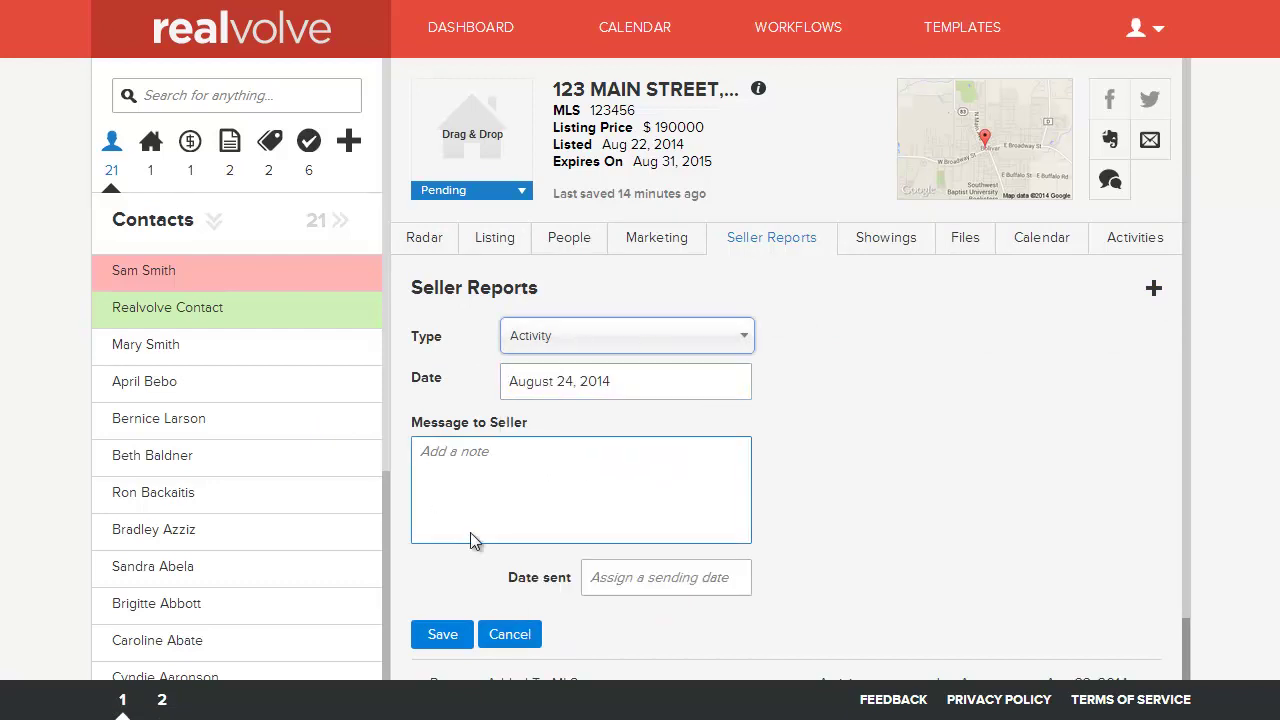
left_click(524, 636)
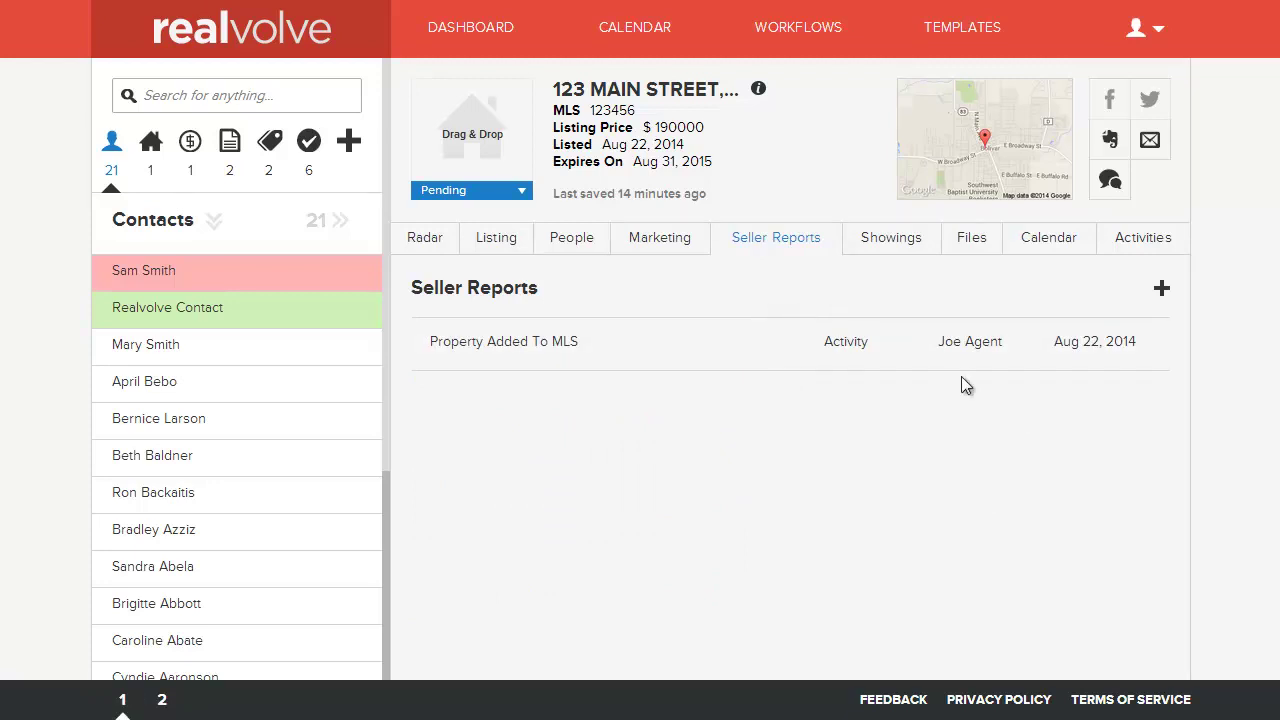
Show the property's Showings details with alarm, gate and lockbox codes and directions
mouse_move(891, 365)
mouse_move(556, 362)
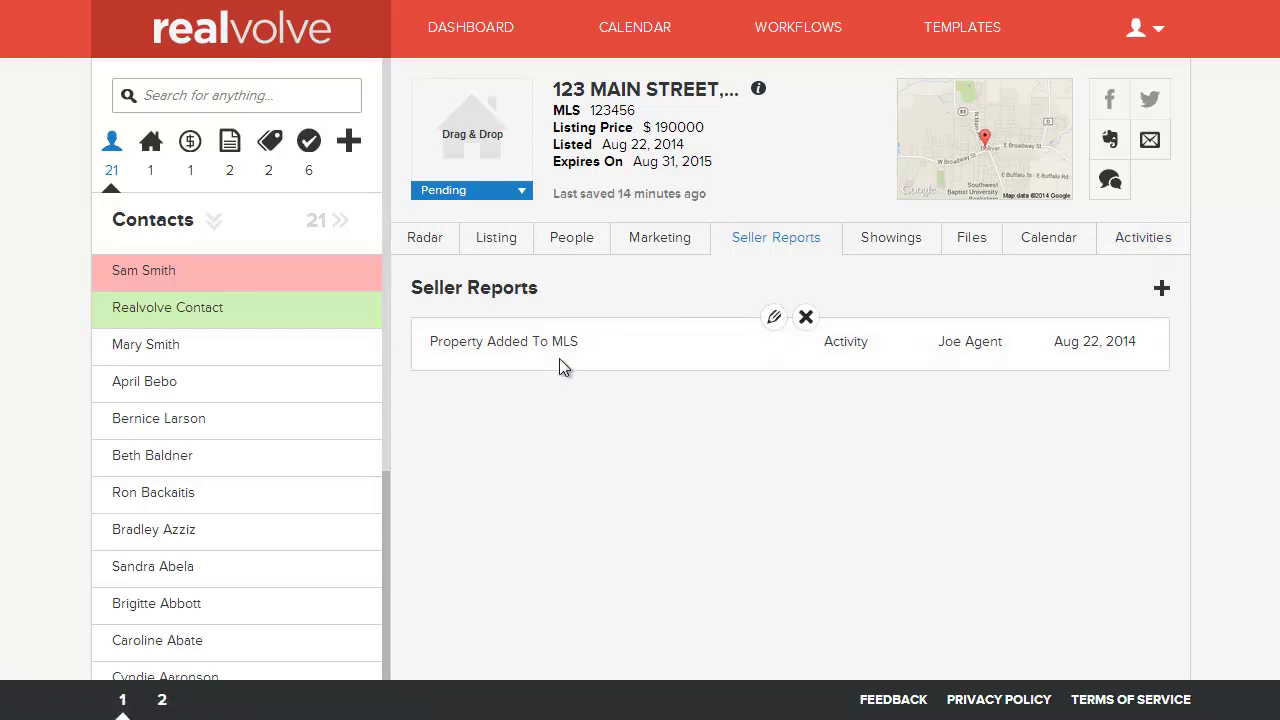
left_click(893, 240)
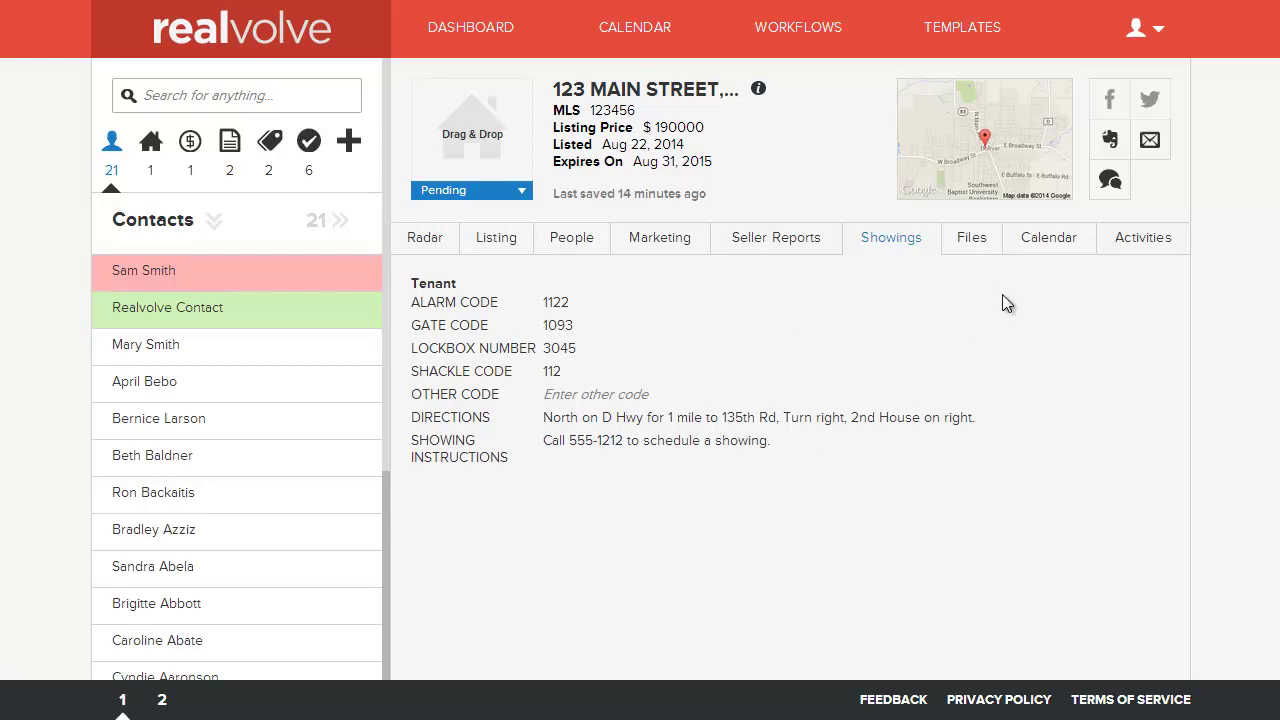
Attach a new Evernote notebook named after the property, then return to the Radar overview
left_click(985, 248)
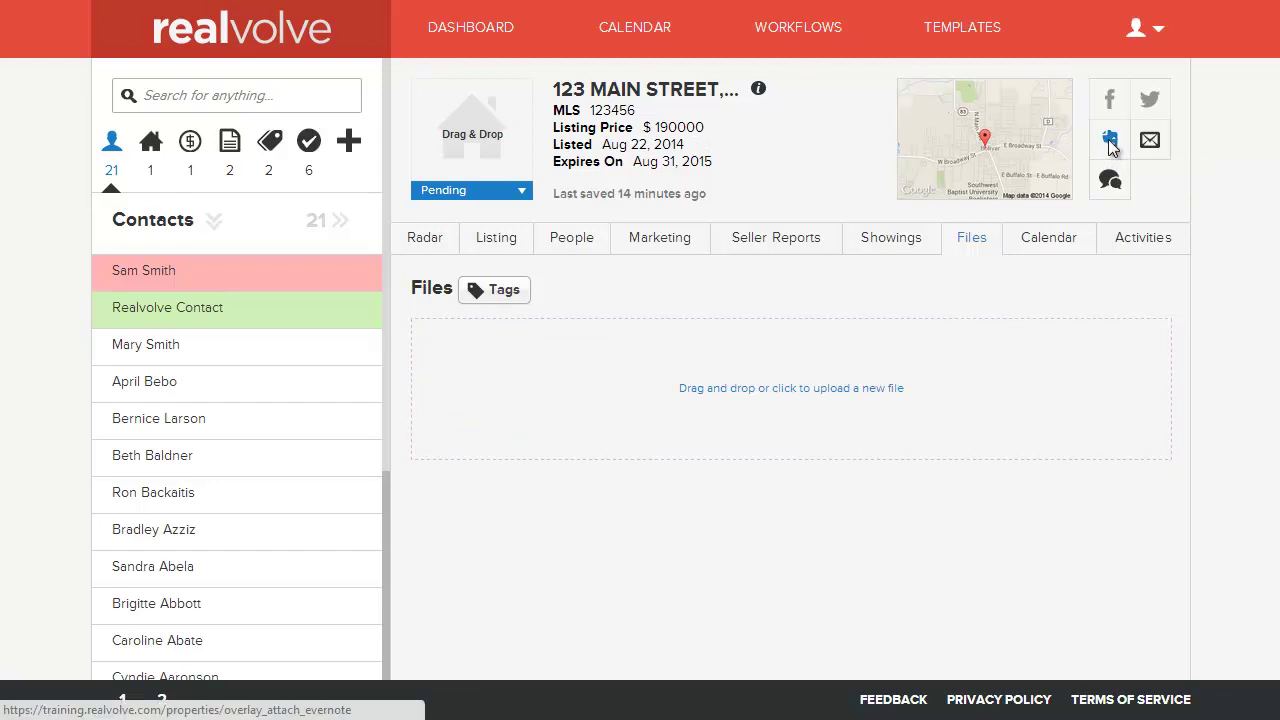
left_click(1110, 142)
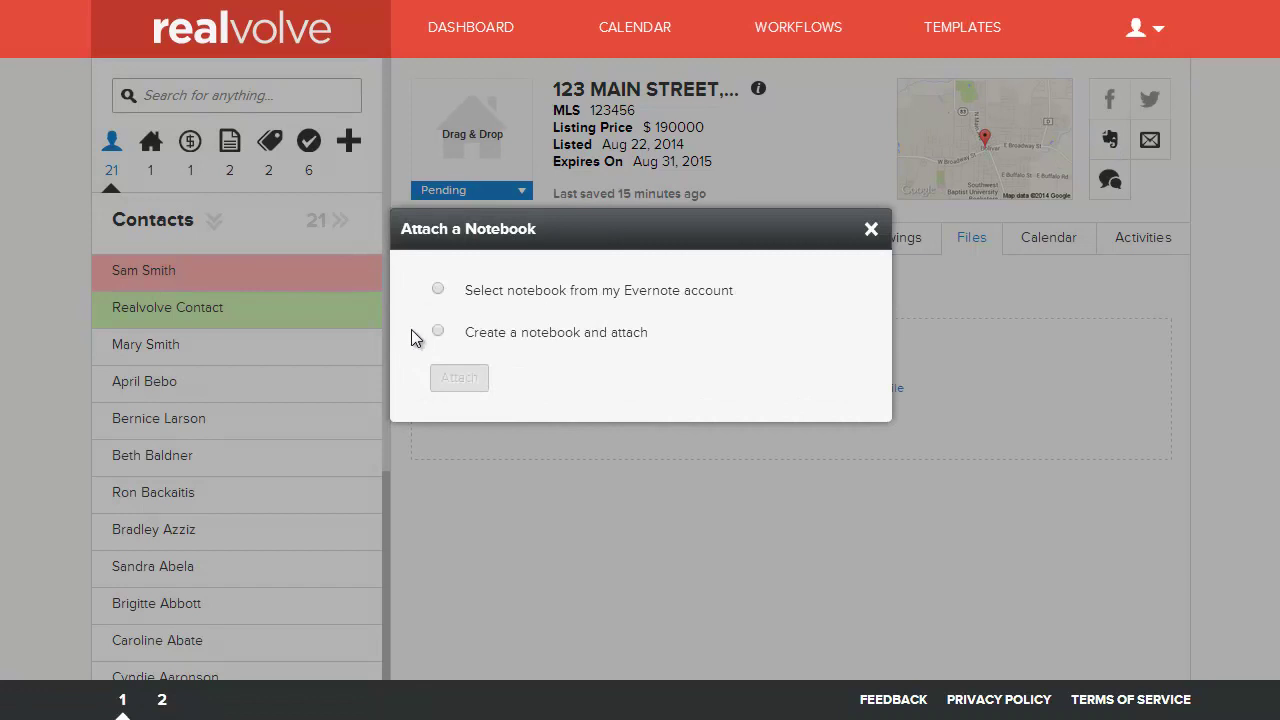
left_click(439, 332)
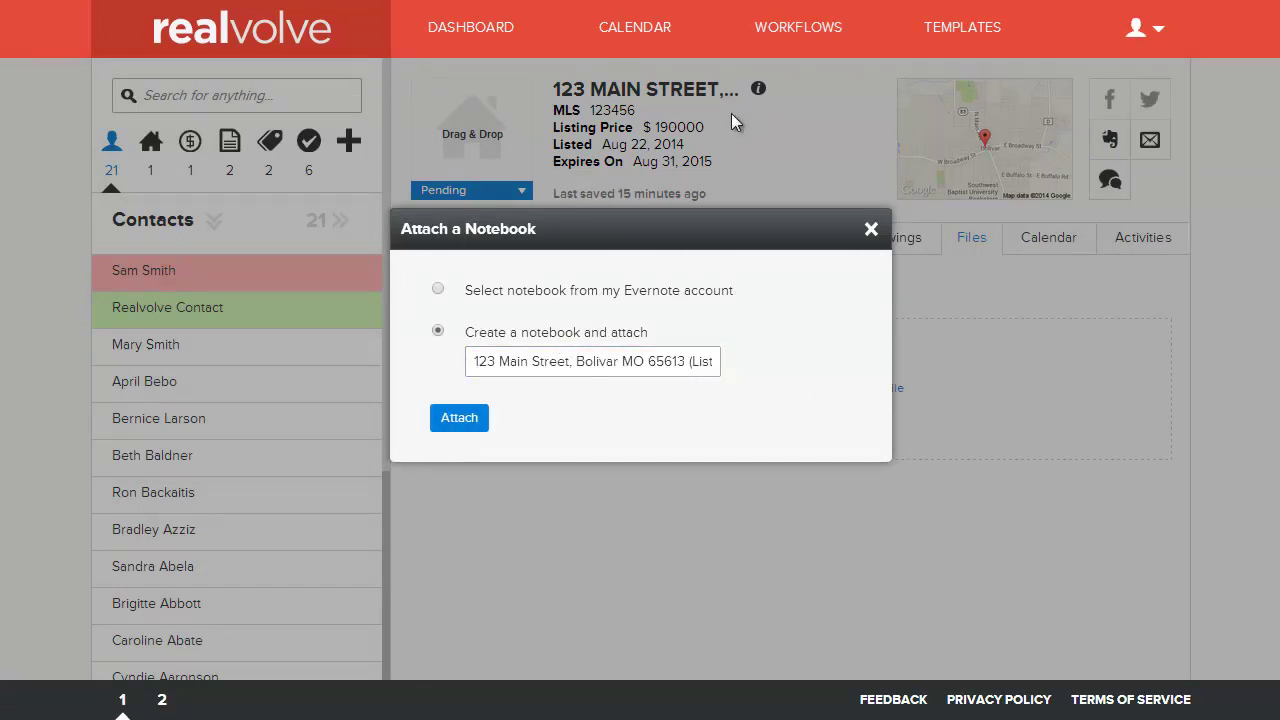
left_click(455, 420)
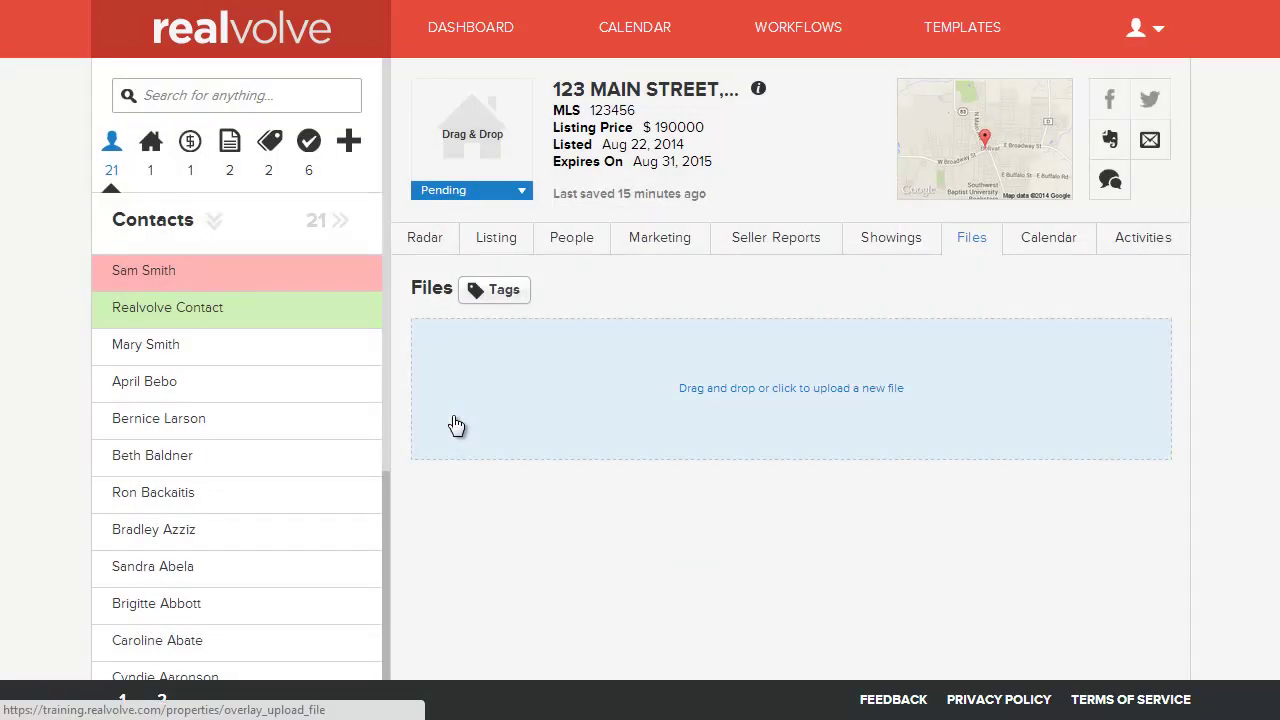
left_click(421, 242)
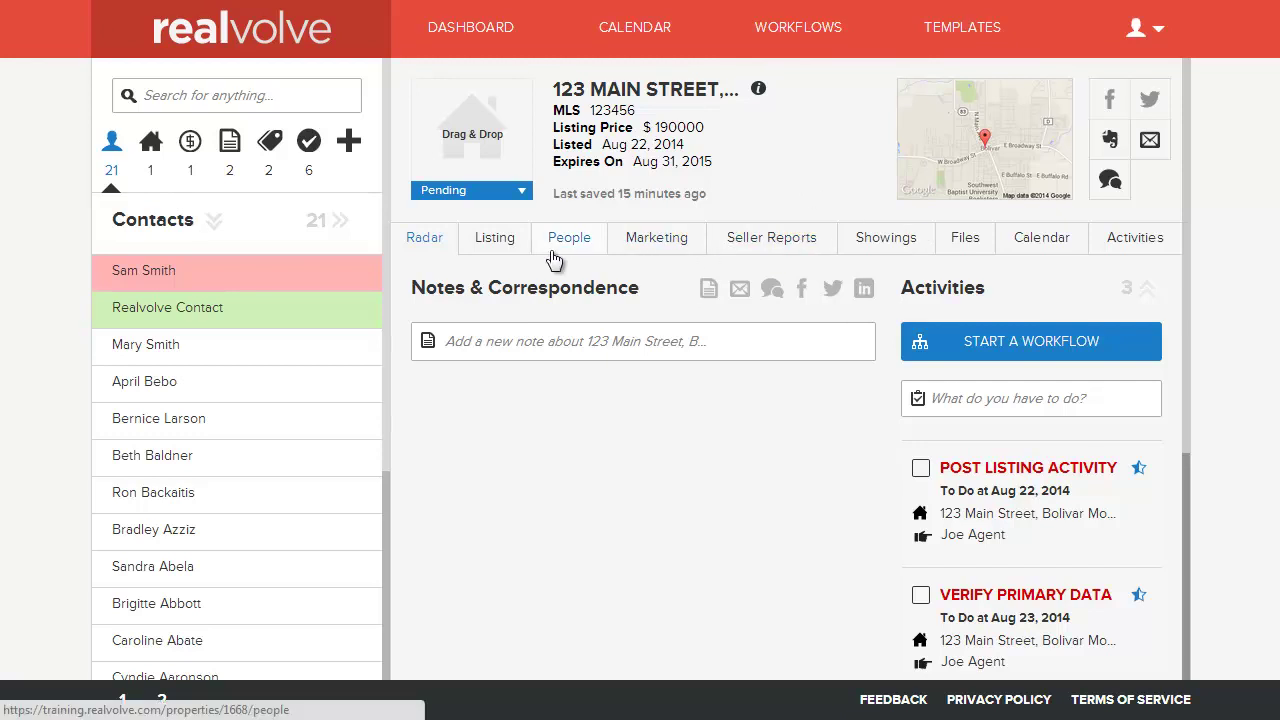
Show the 123 Main Street property's calendar in month view for August 2014
left_click(1041, 240)
left_click(1031, 312)
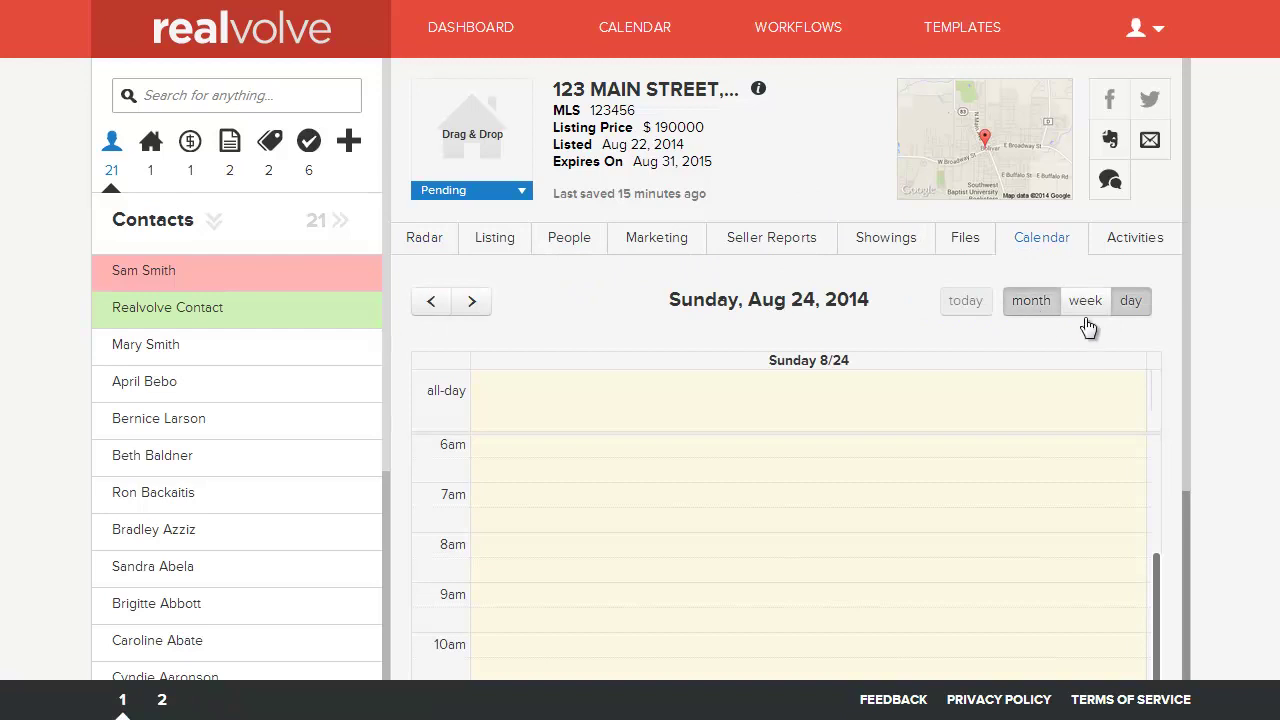
scroll(1157, 384, "down", 1)
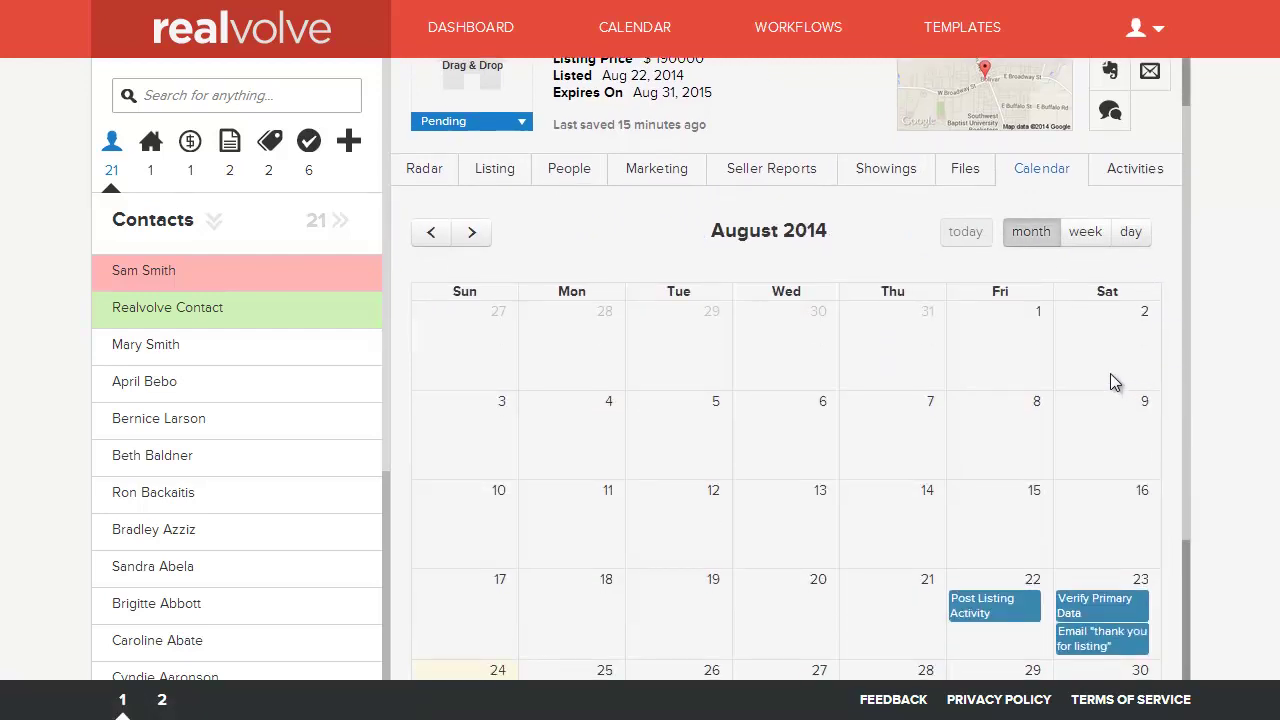
scroll(1090, 354, "down", 1)
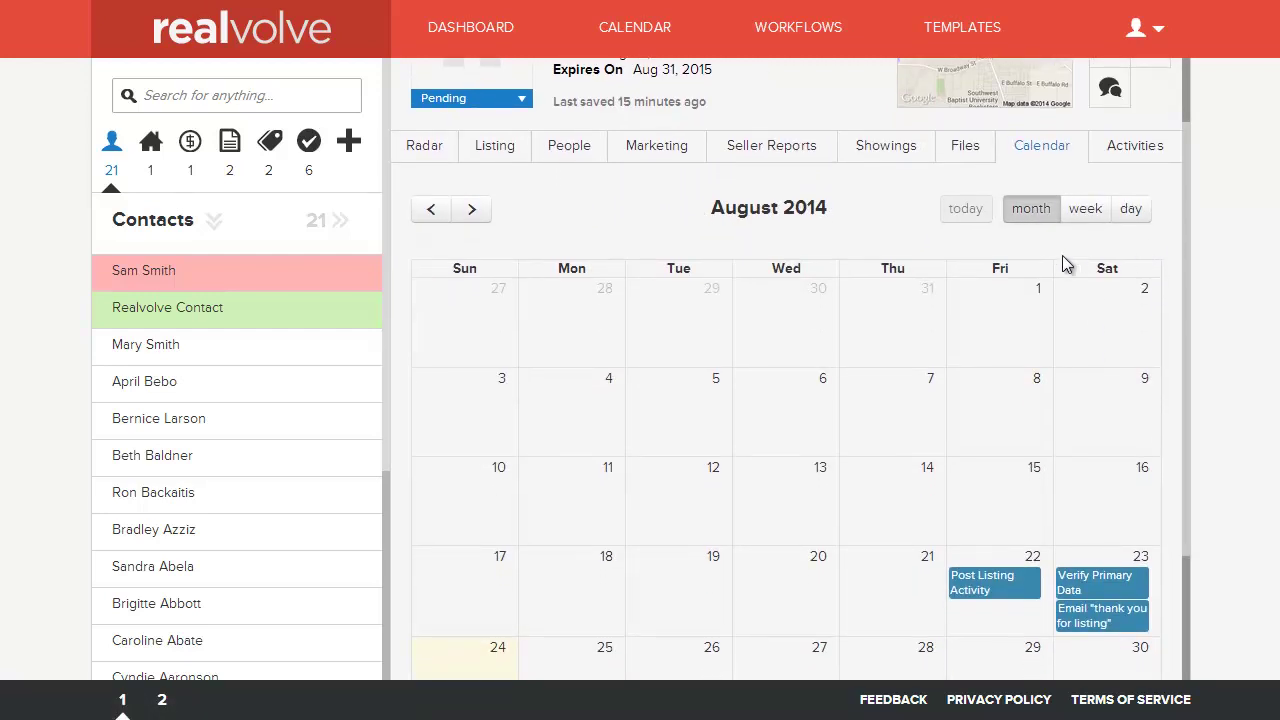
Open the property's Activities list and scroll through its six tasks
left_click(1128, 156)
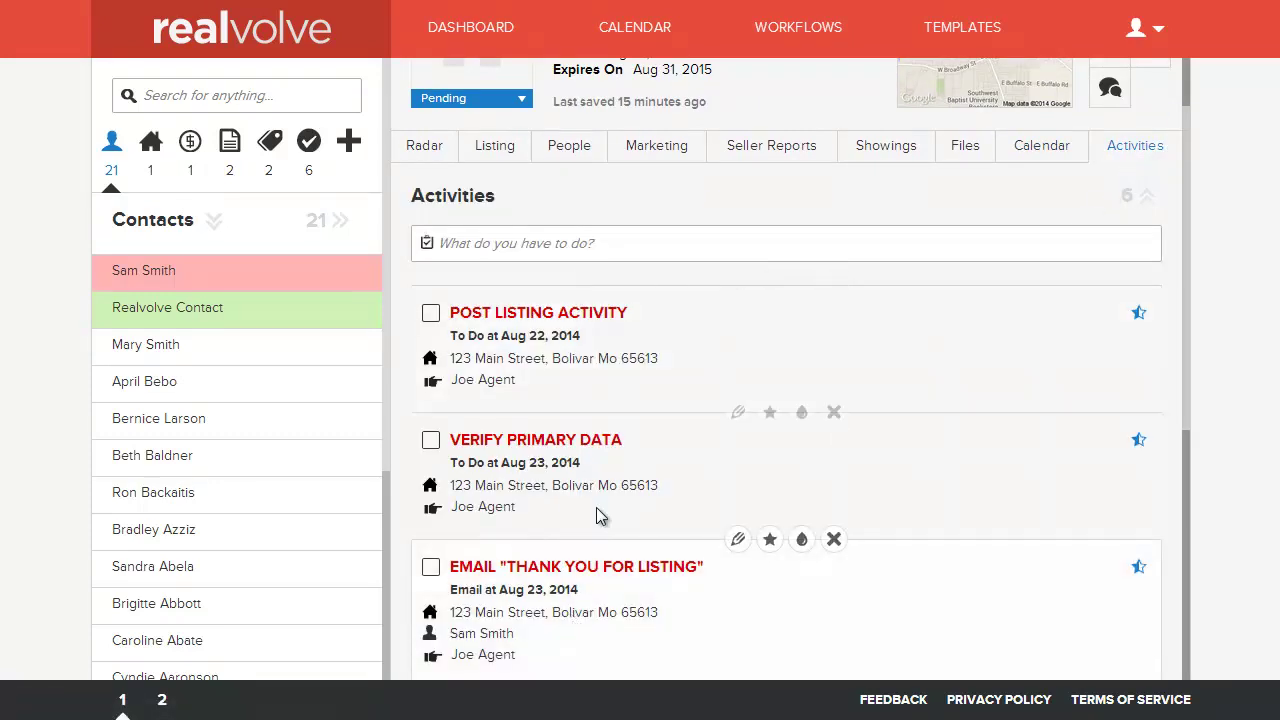
scroll(600, 518, "down", 1)
scroll(683, 289, "down", 1)
scroll(680, 300, "down", 1)
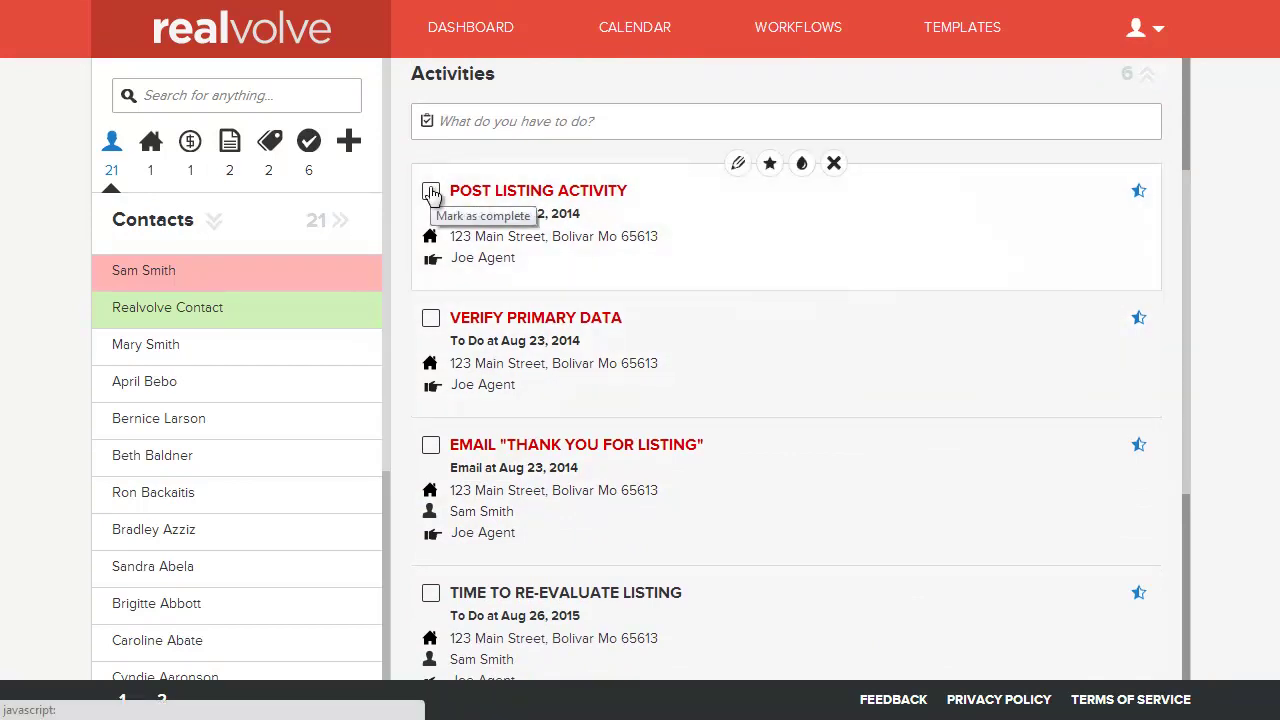
Start completing Verify Primary Data and tick Listing Date, leaving its date unchanged
left_click(431, 319)
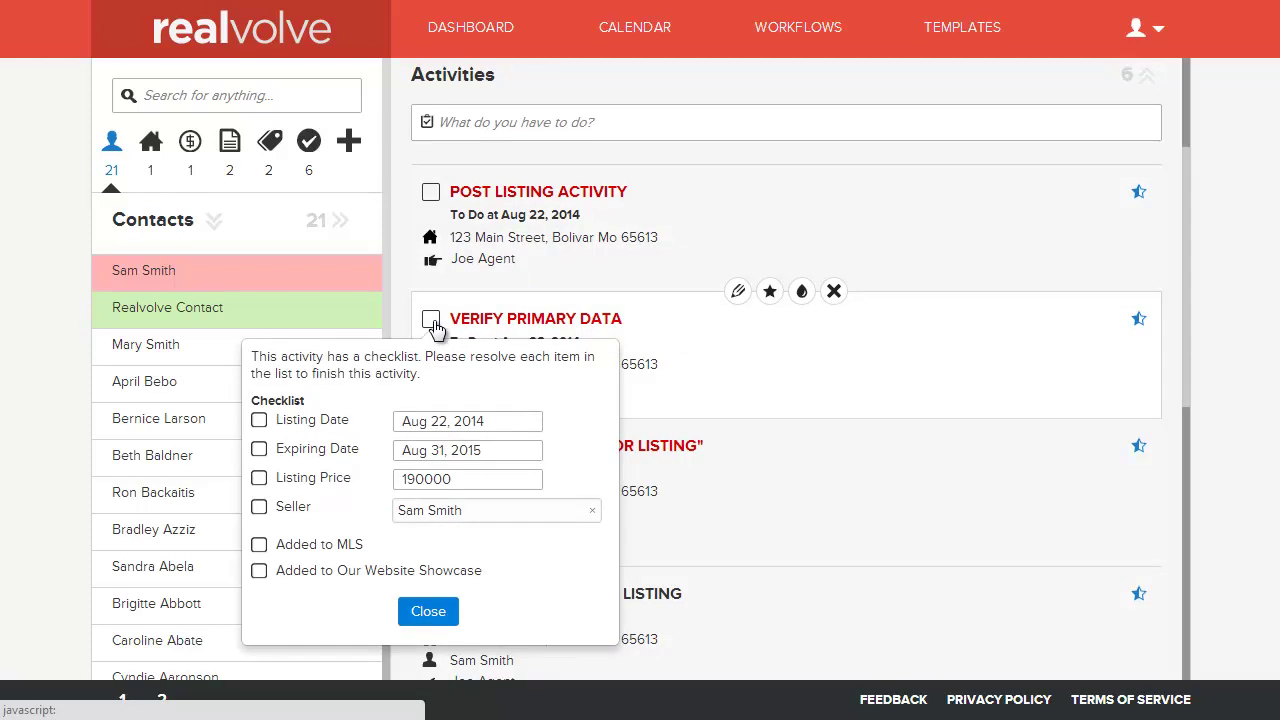
left_click(440, 428)
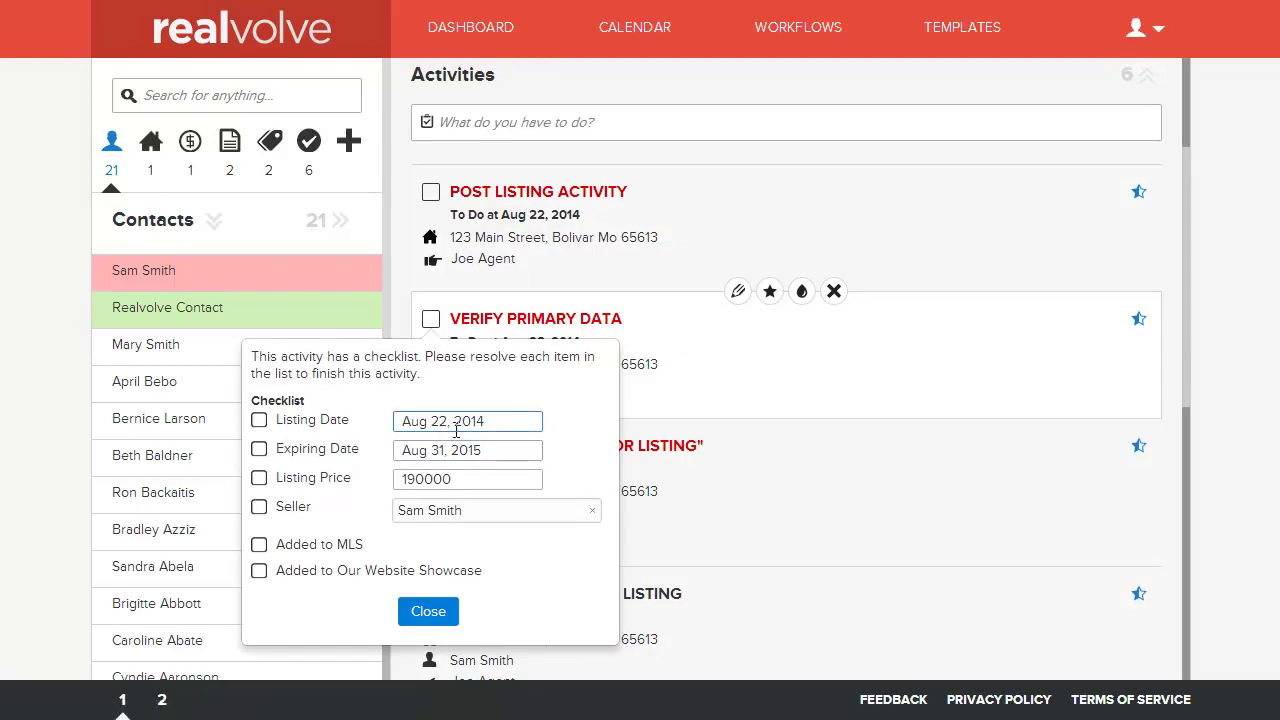
left_click(261, 424)
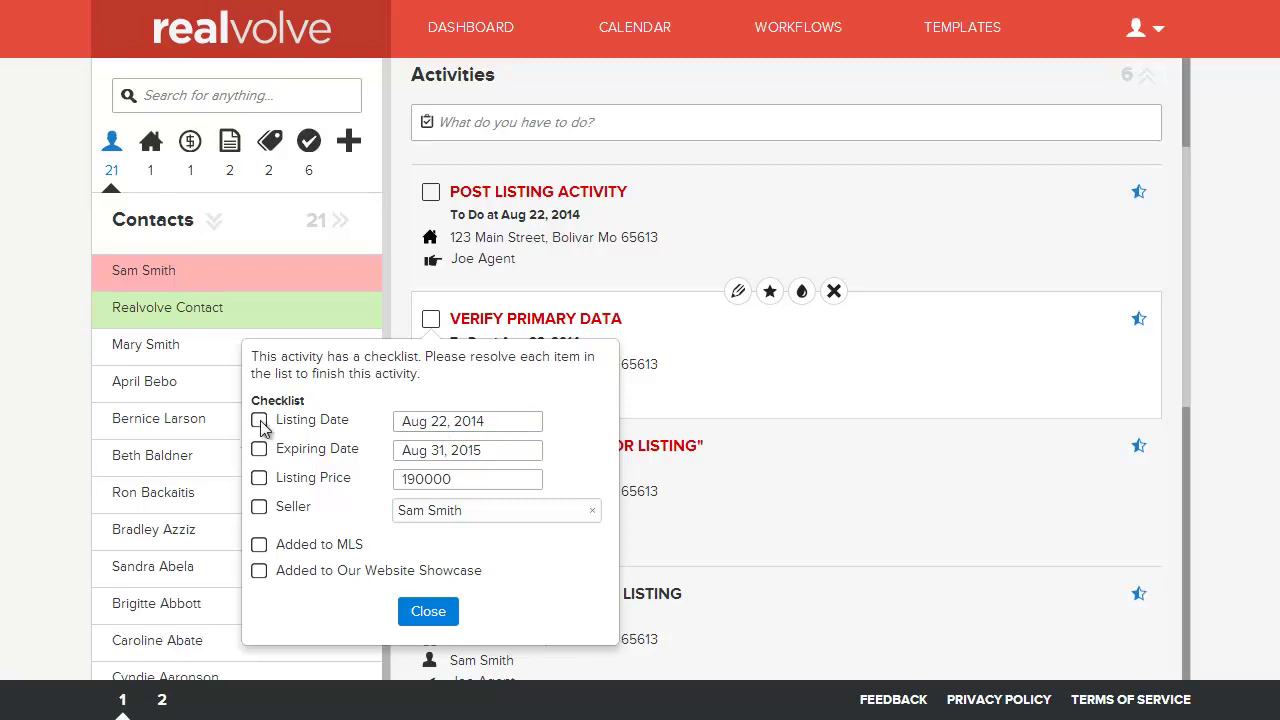
left_click(261, 424)
left_click(512, 421)
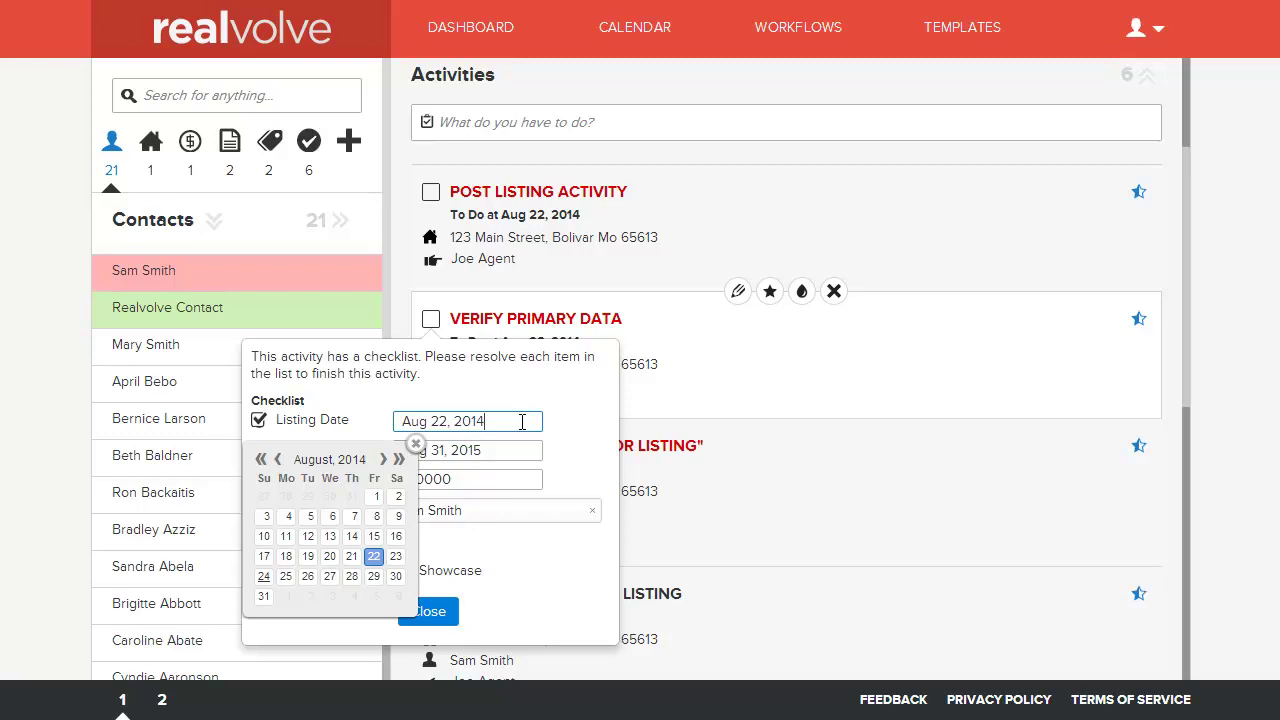
left_click(575, 400)
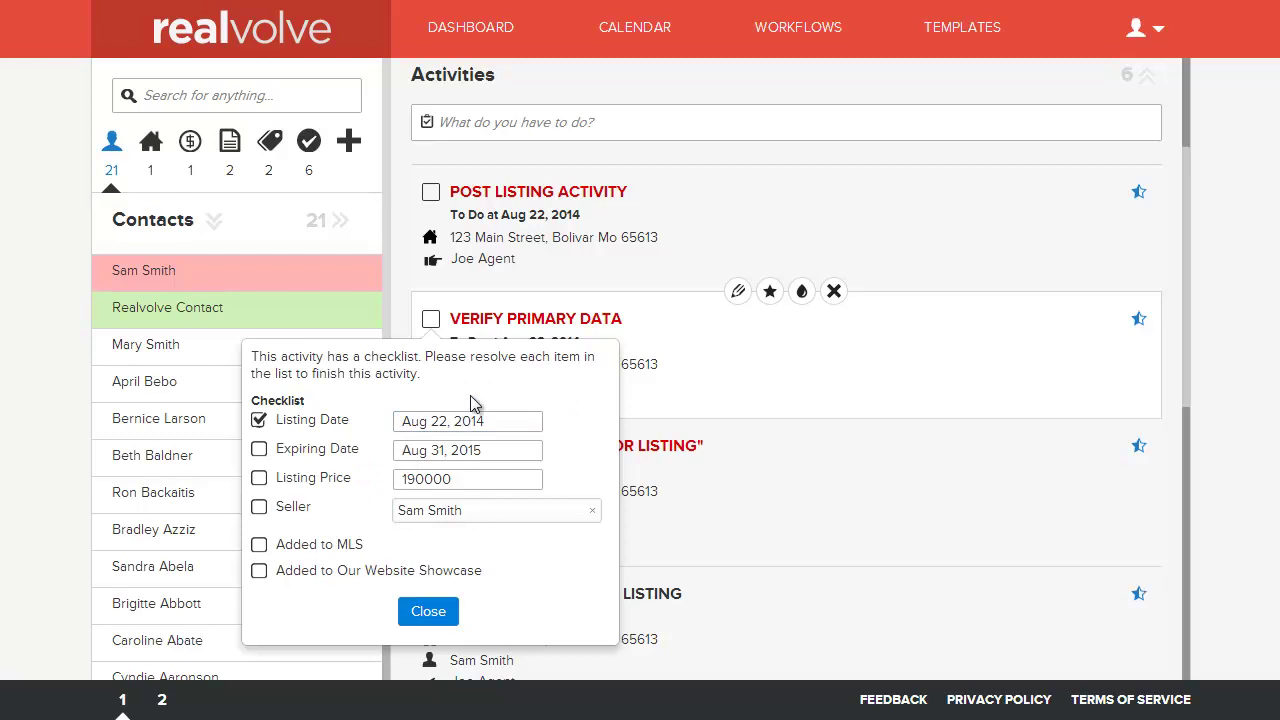
Tick the Expiring Date, Listing Price and Seller checklist items
left_click(262, 450)
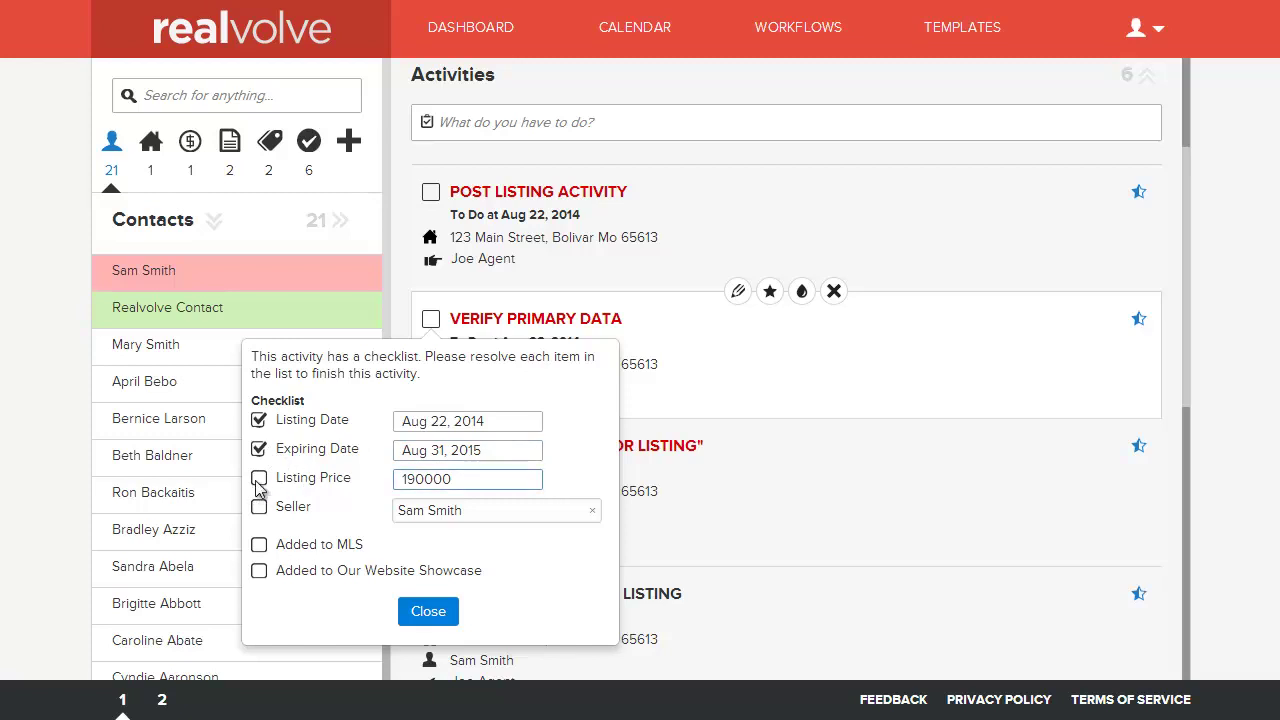
left_click(258, 479)
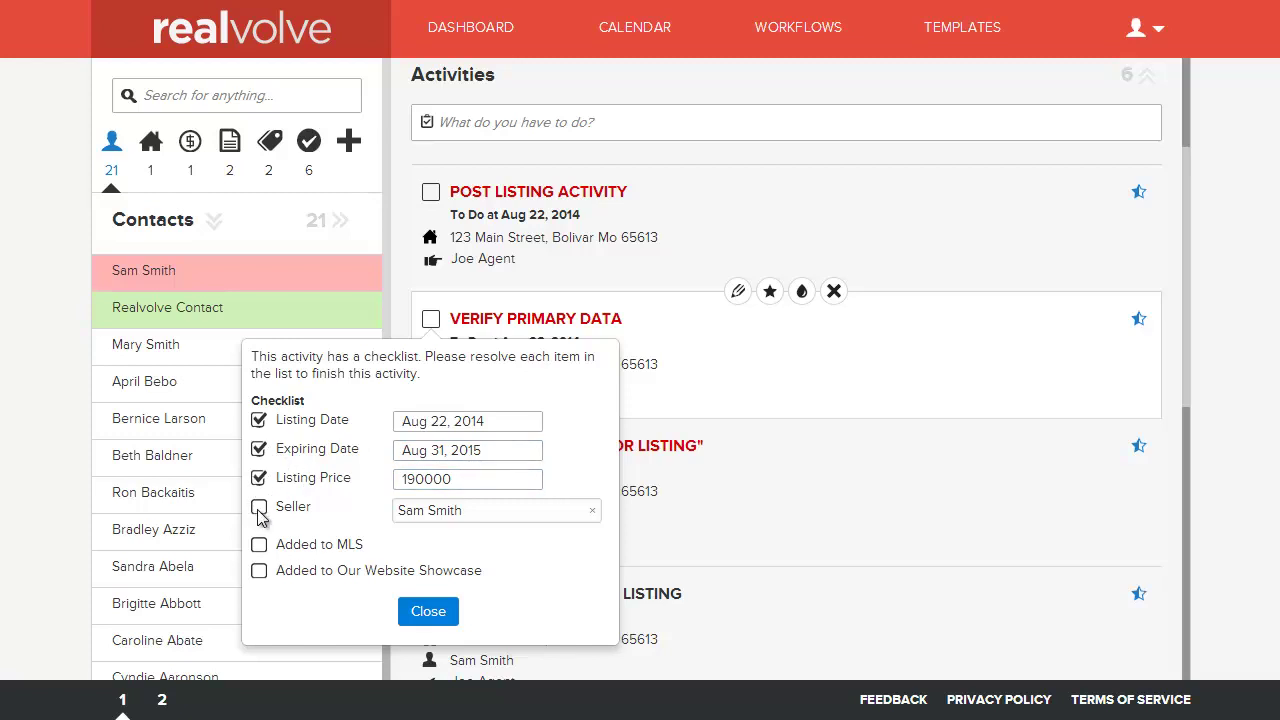
left_click(260, 508)
Set the Added to Our Website Showcase item to not applicable, striking it through
left_click(260, 572)
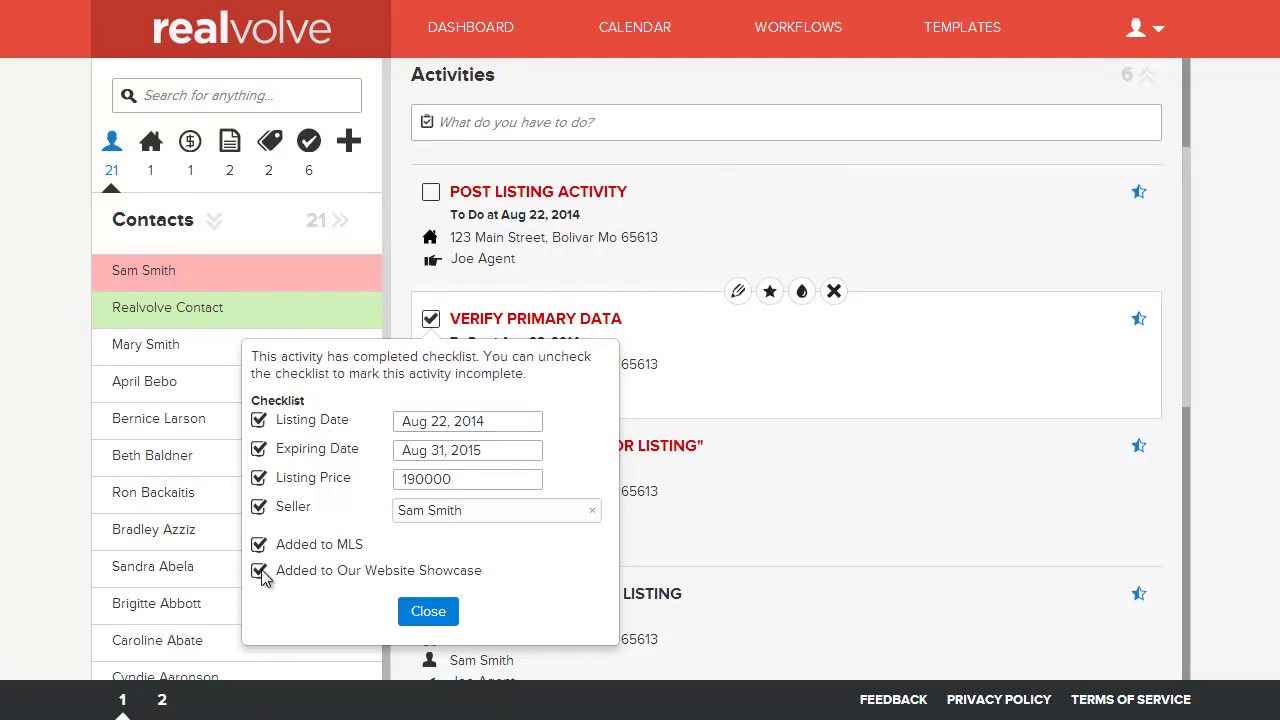
left_click(260, 572)
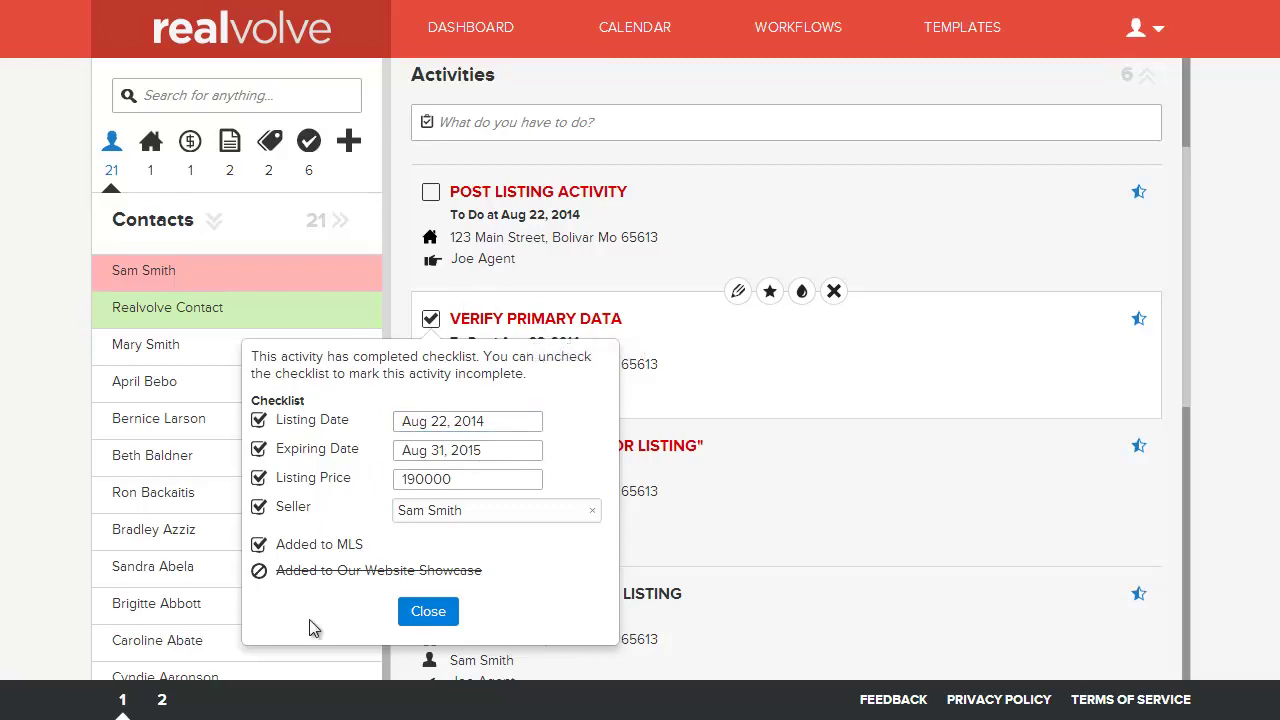
left_click(408, 456)
Close the checklist, then complete Post Listing Activity with sign in the yard and lockbox on door ticked
left_click(452, 609)
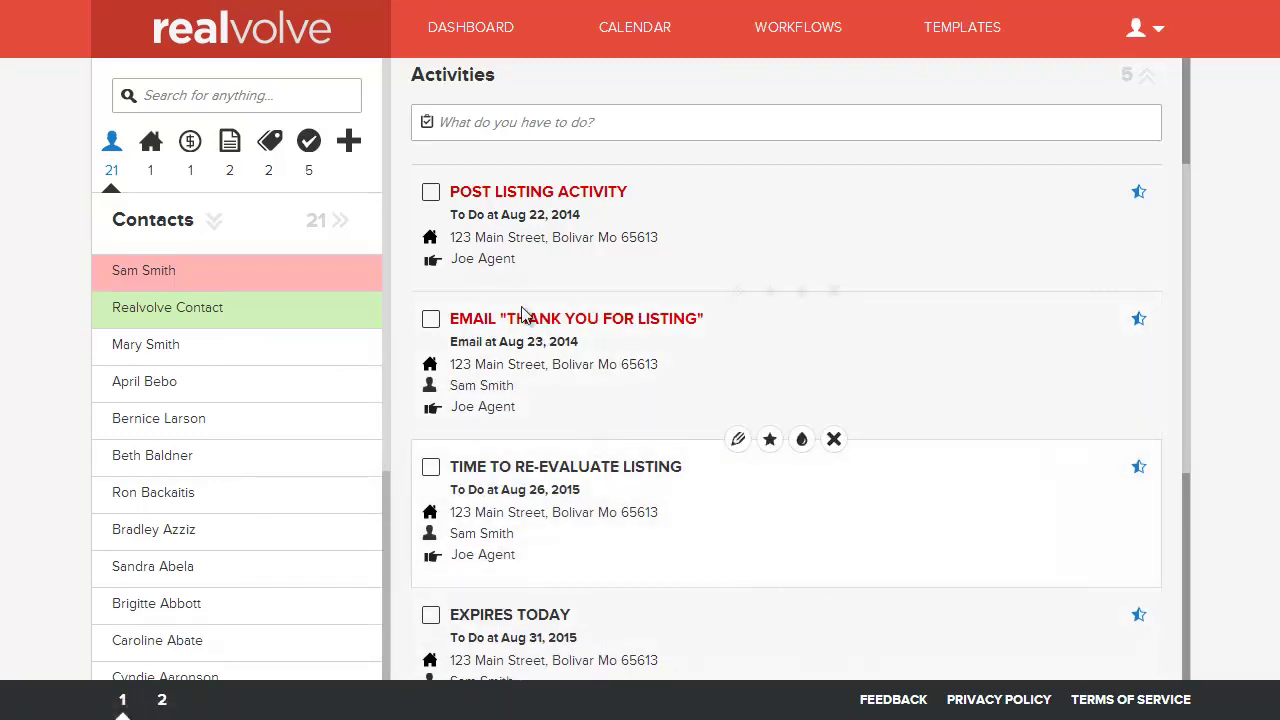
left_click(431, 194)
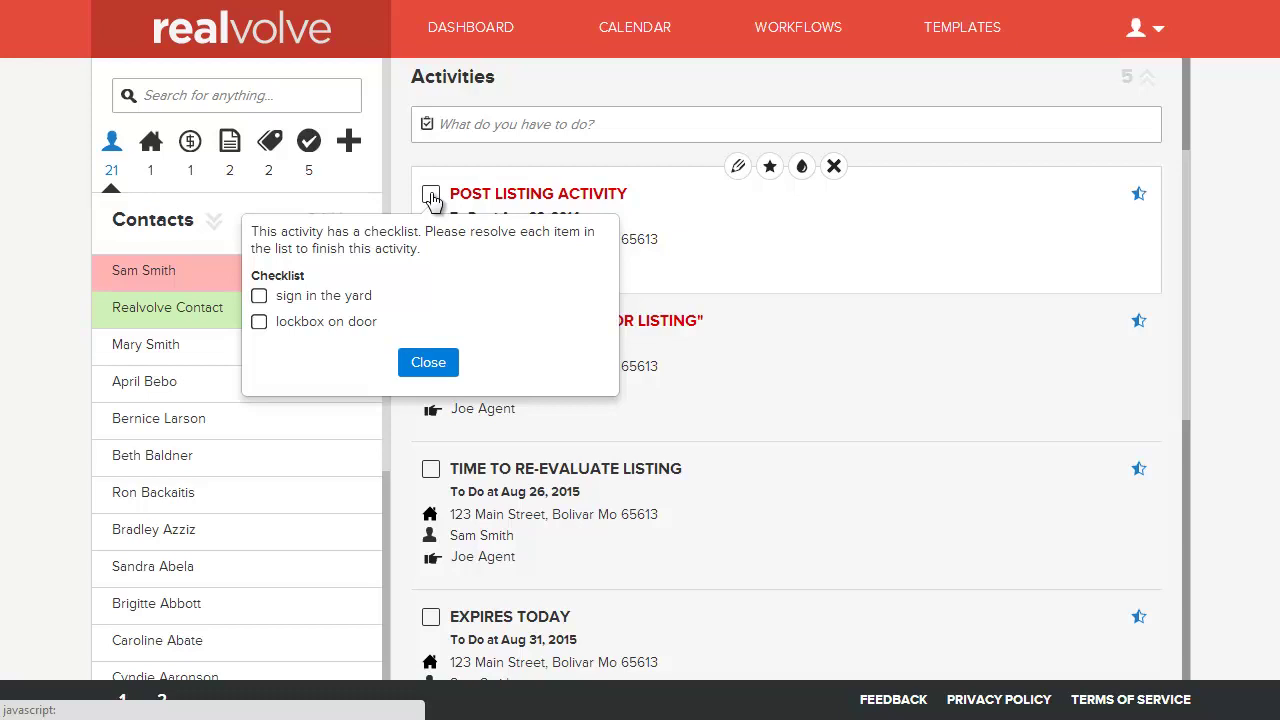
left_click(259, 298)
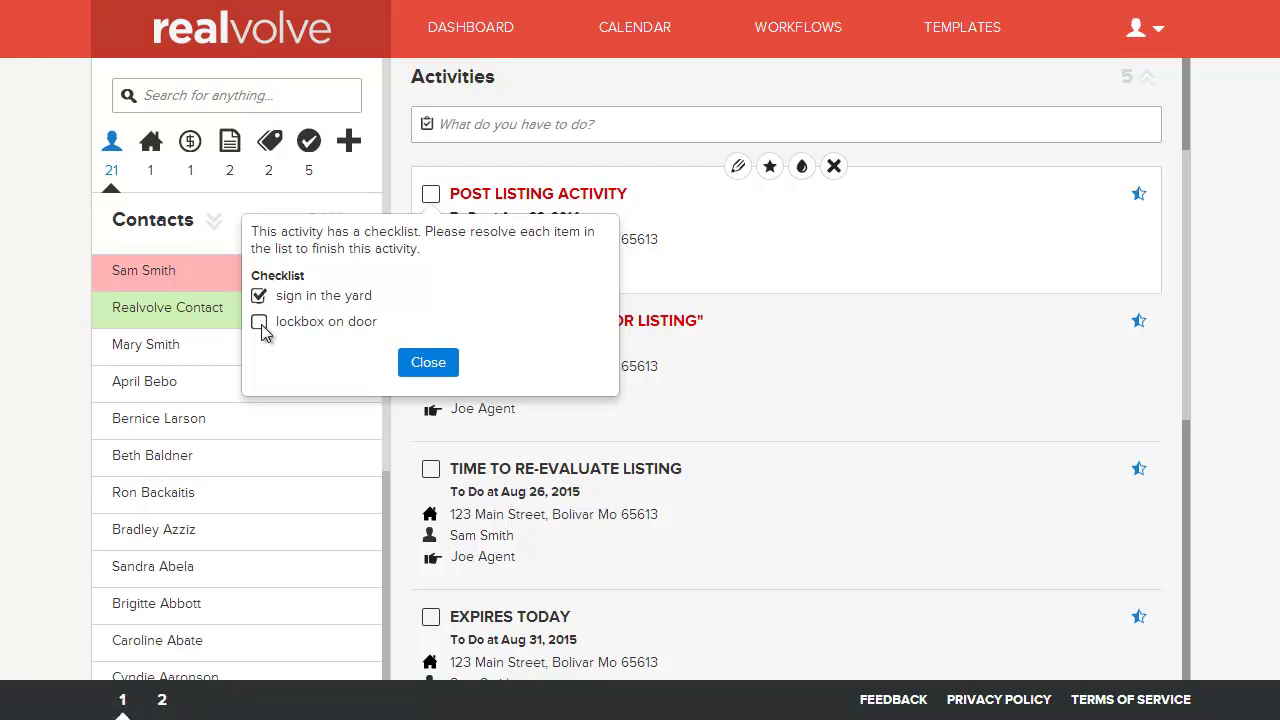
left_click(429, 363)
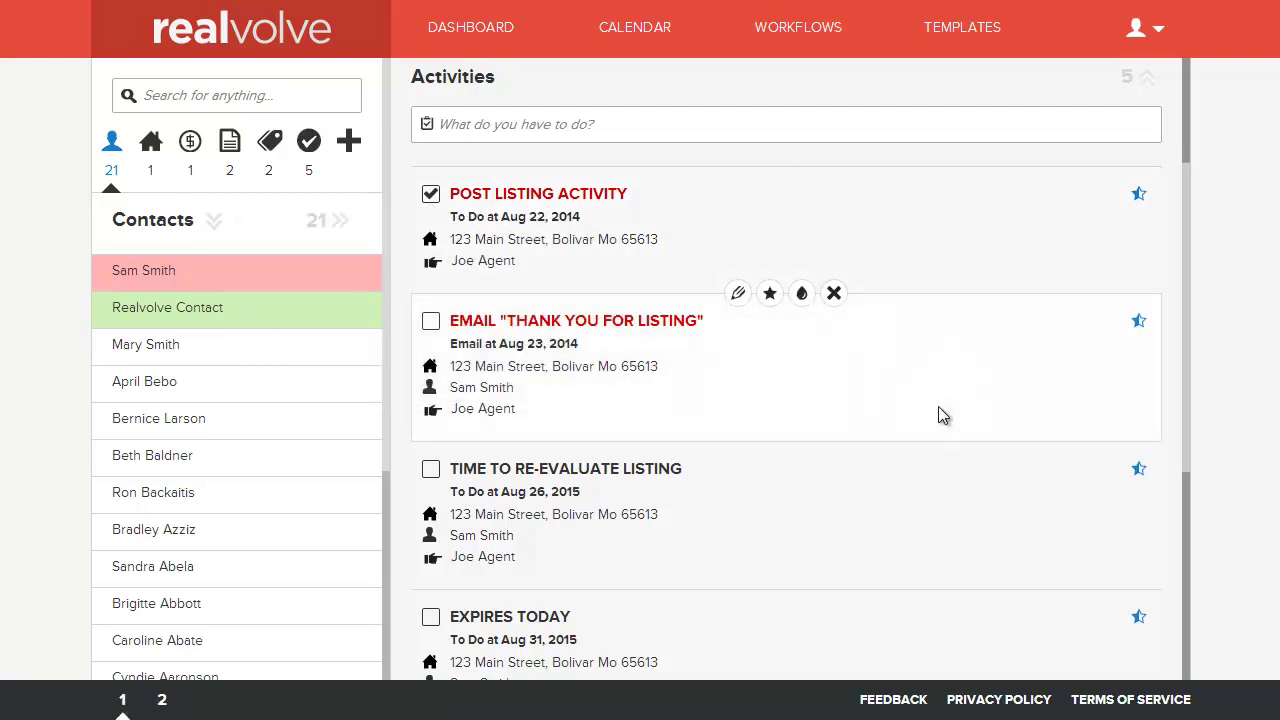
Complete the EMAIL activity by previewing and sending the thank-you-for-listing email to the seller
left_click(431, 195)
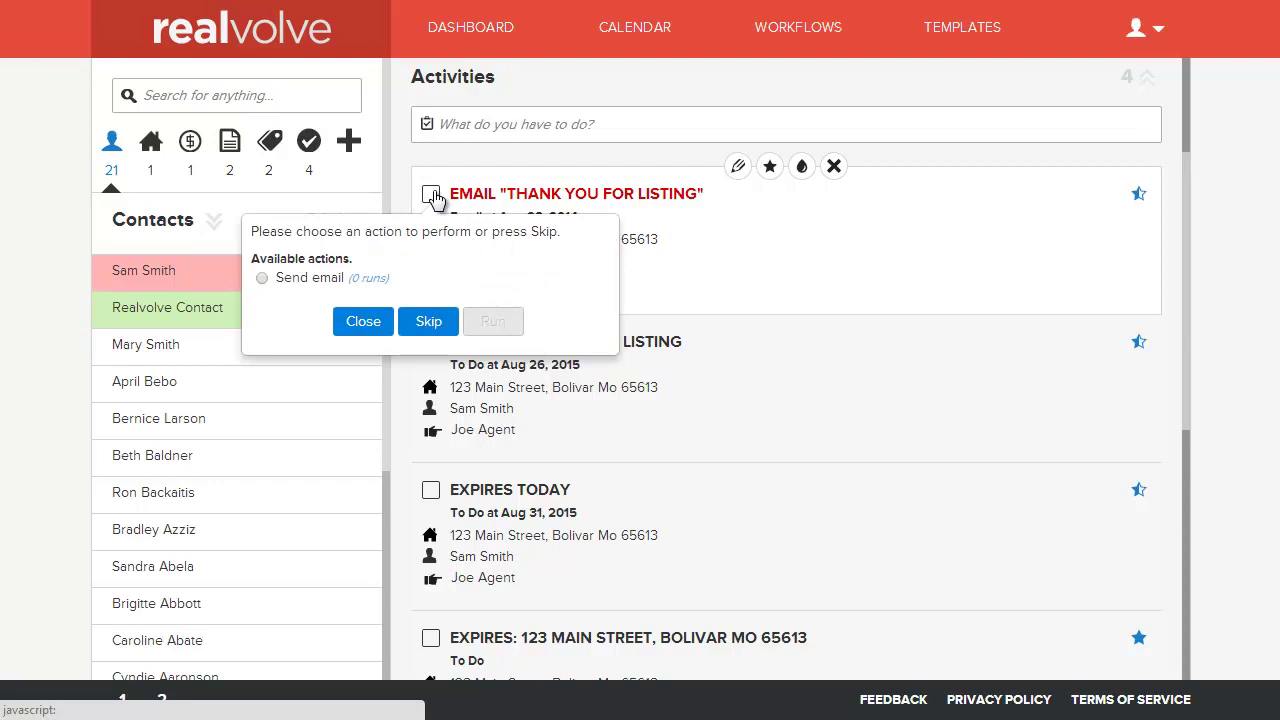
left_click(262, 280)
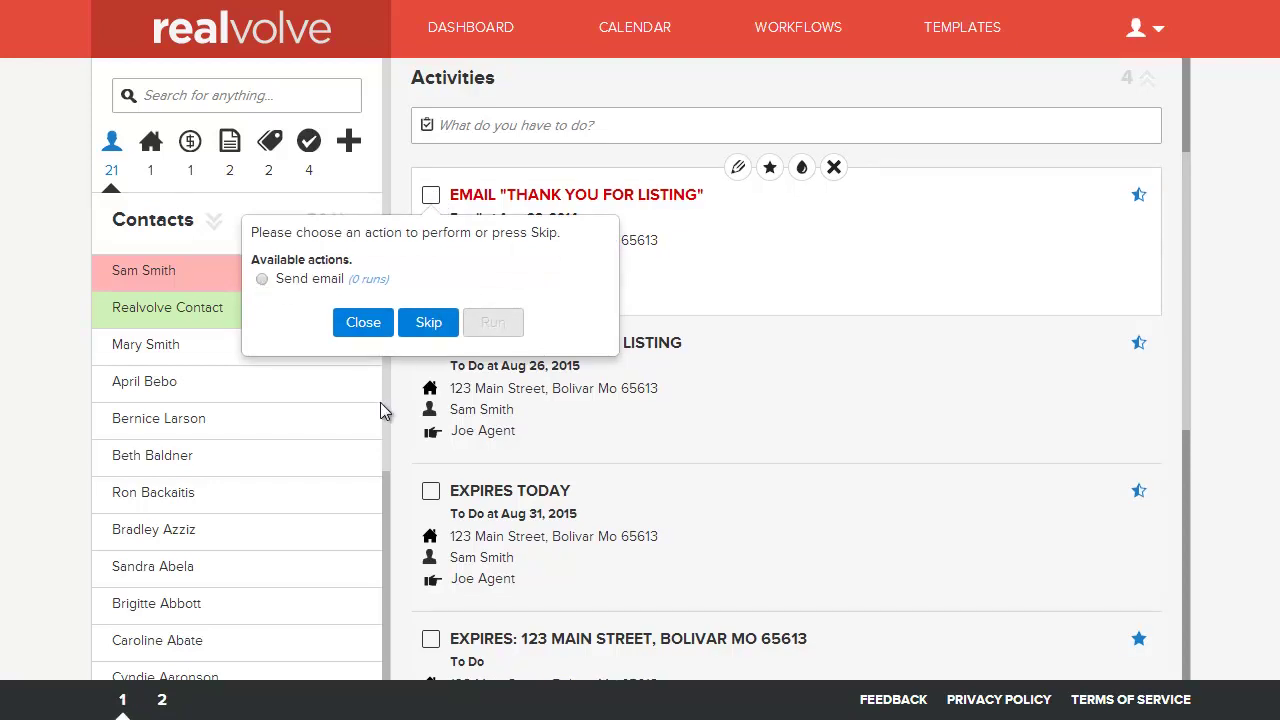
left_click(496, 325)
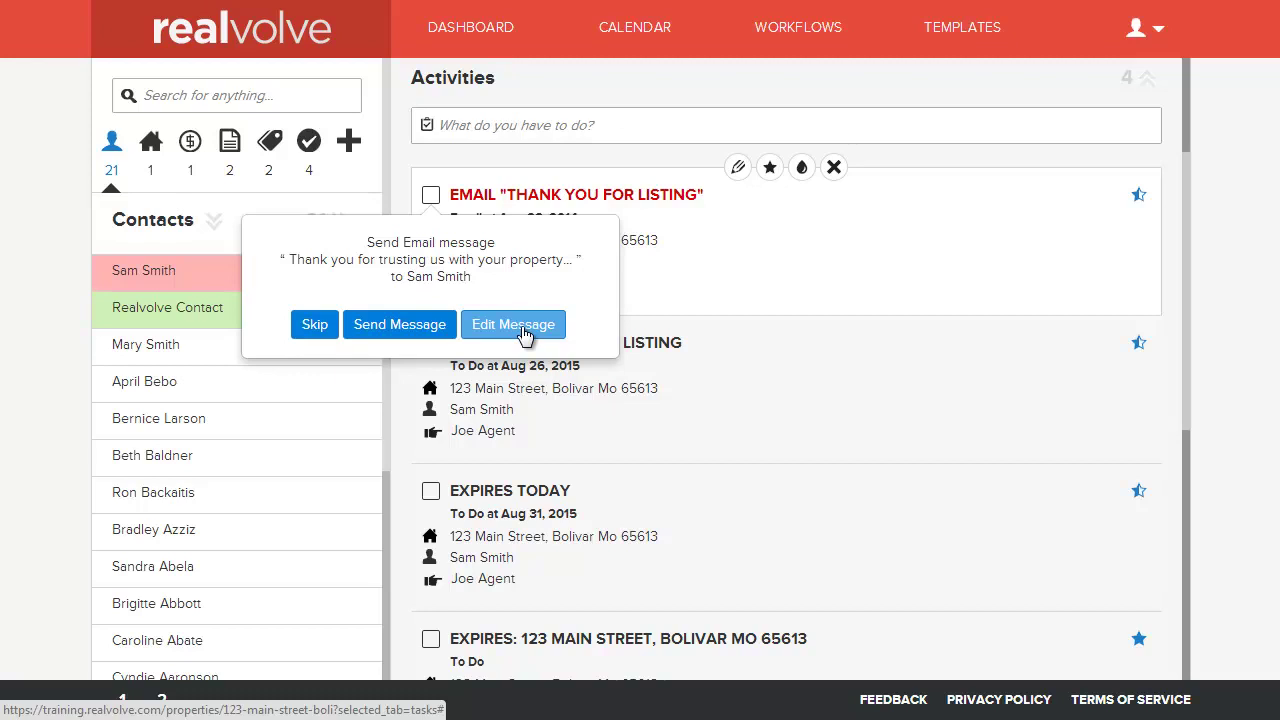
left_click(524, 334)
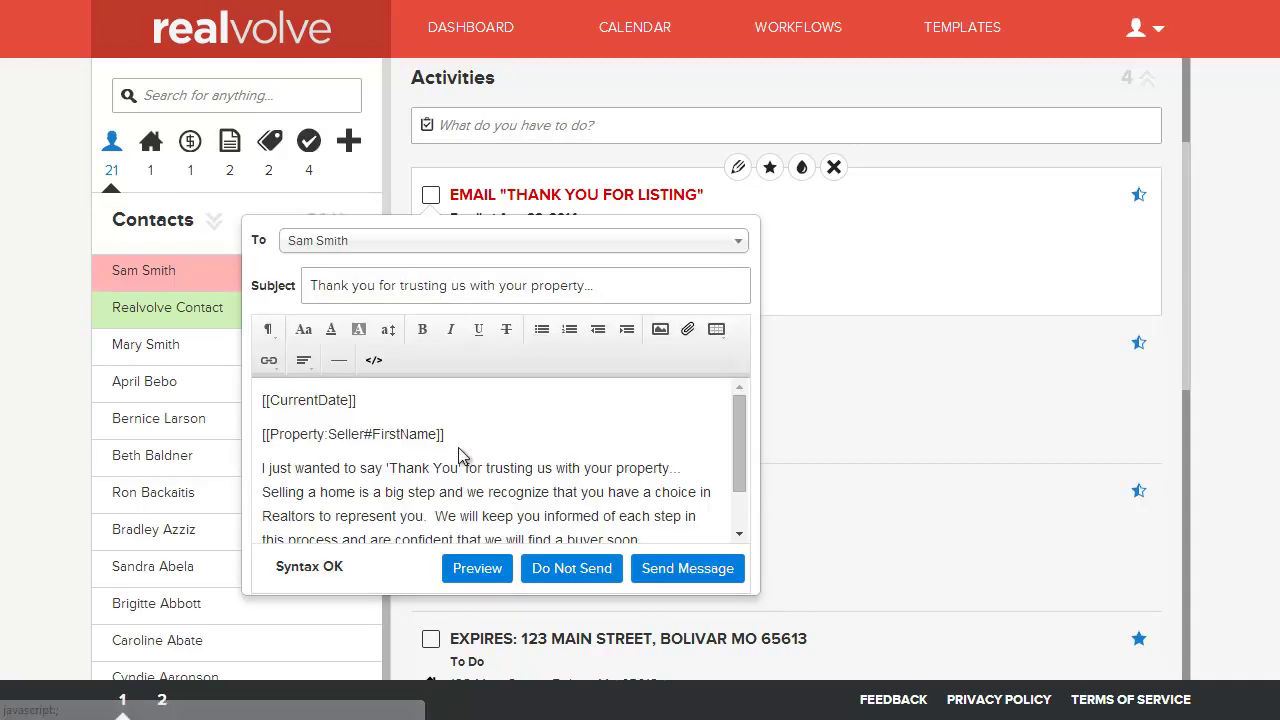
left_click_drag(744, 461, 743, 429)
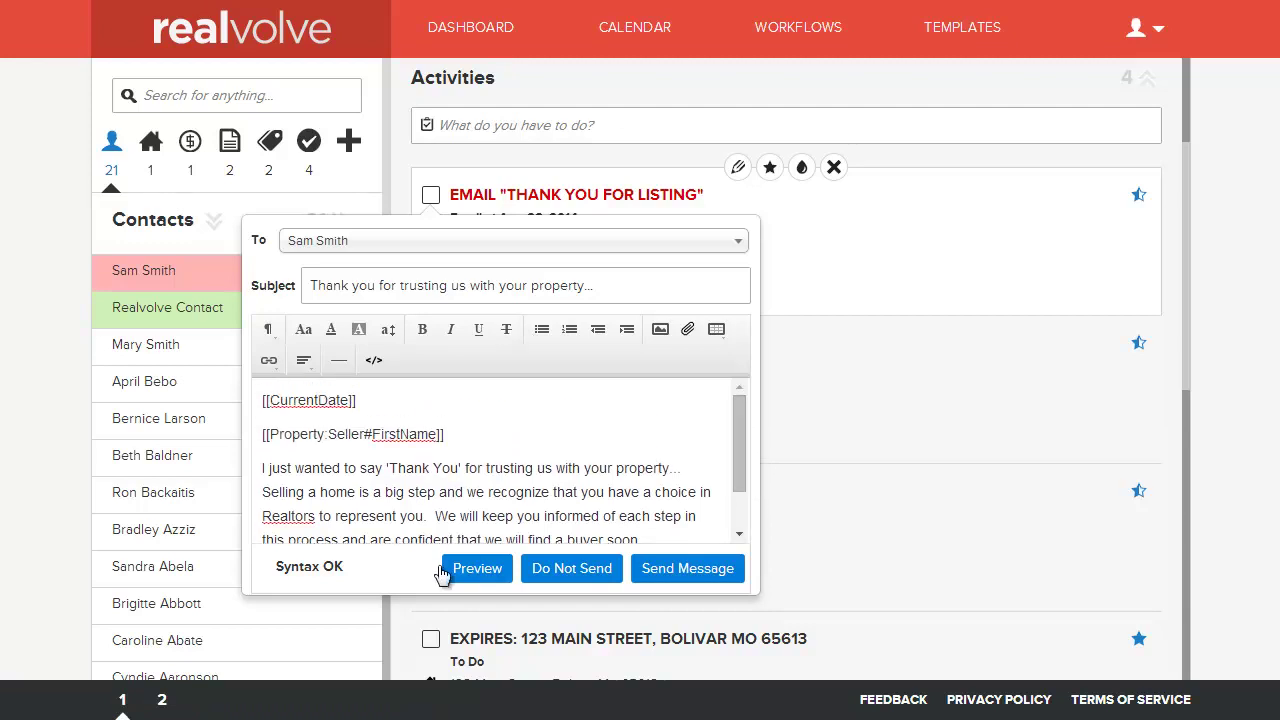
left_click(478, 570)
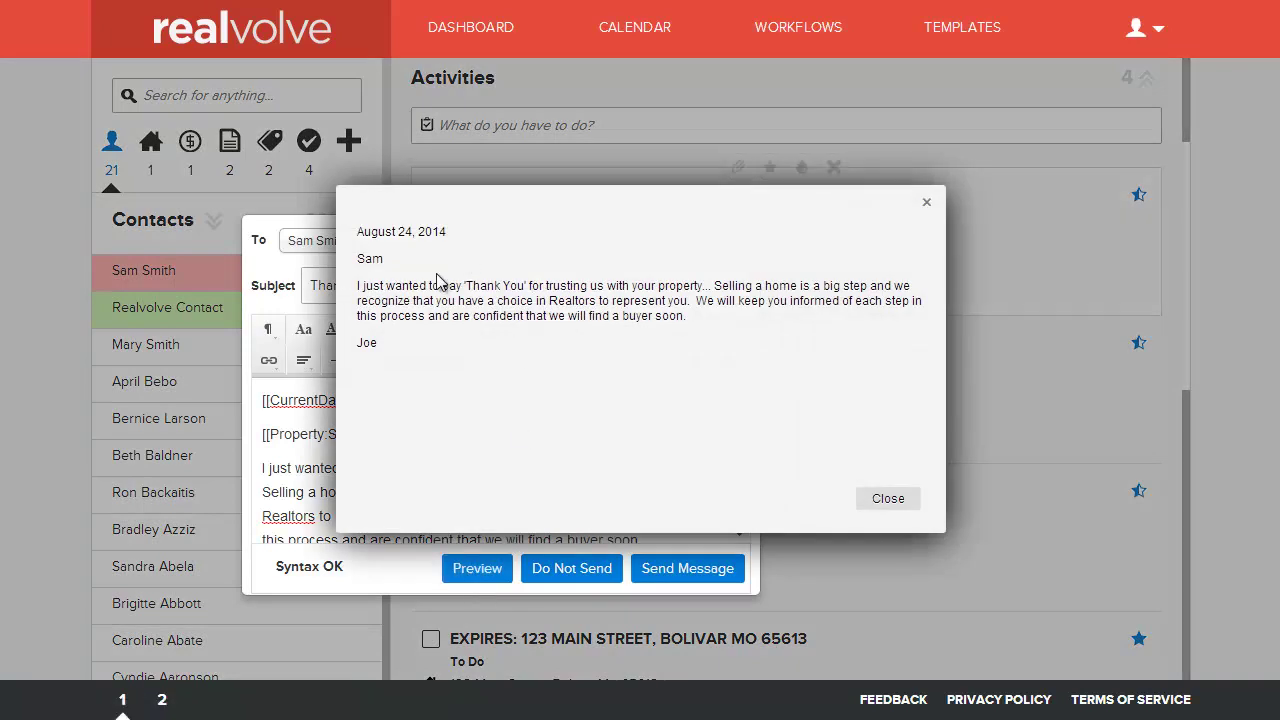
left_click(887, 498)
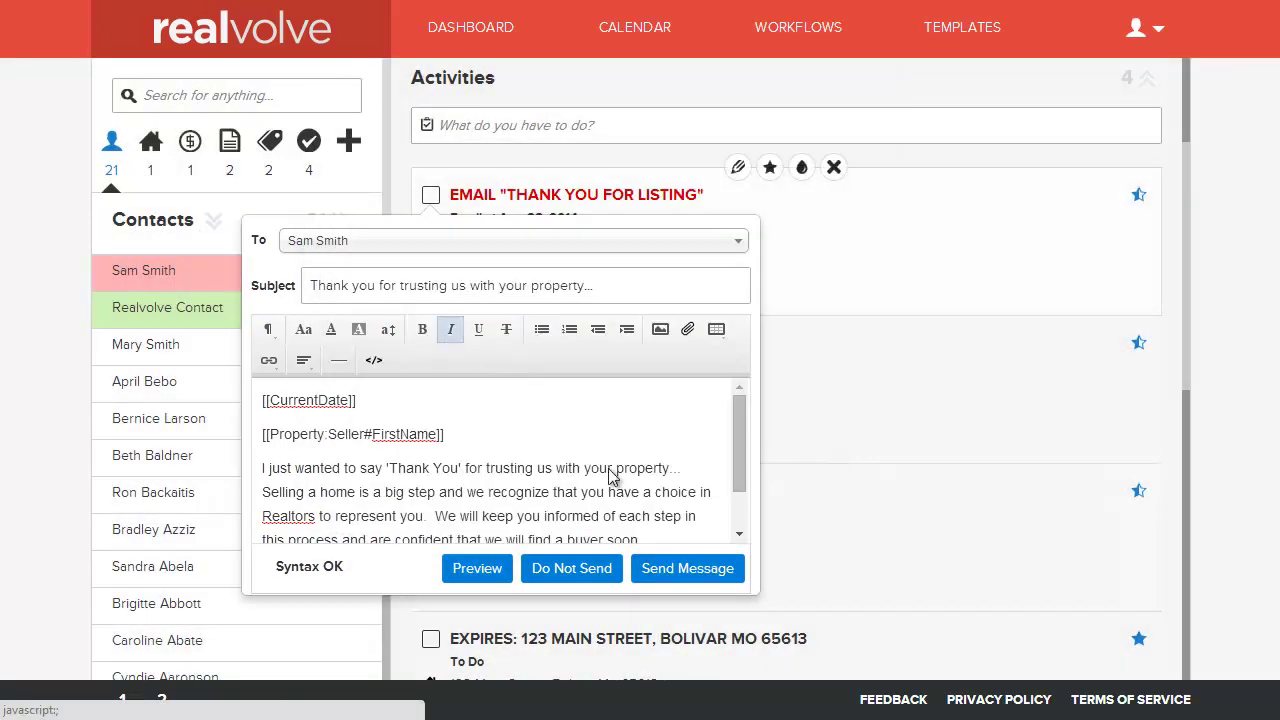
left_click(685, 570)
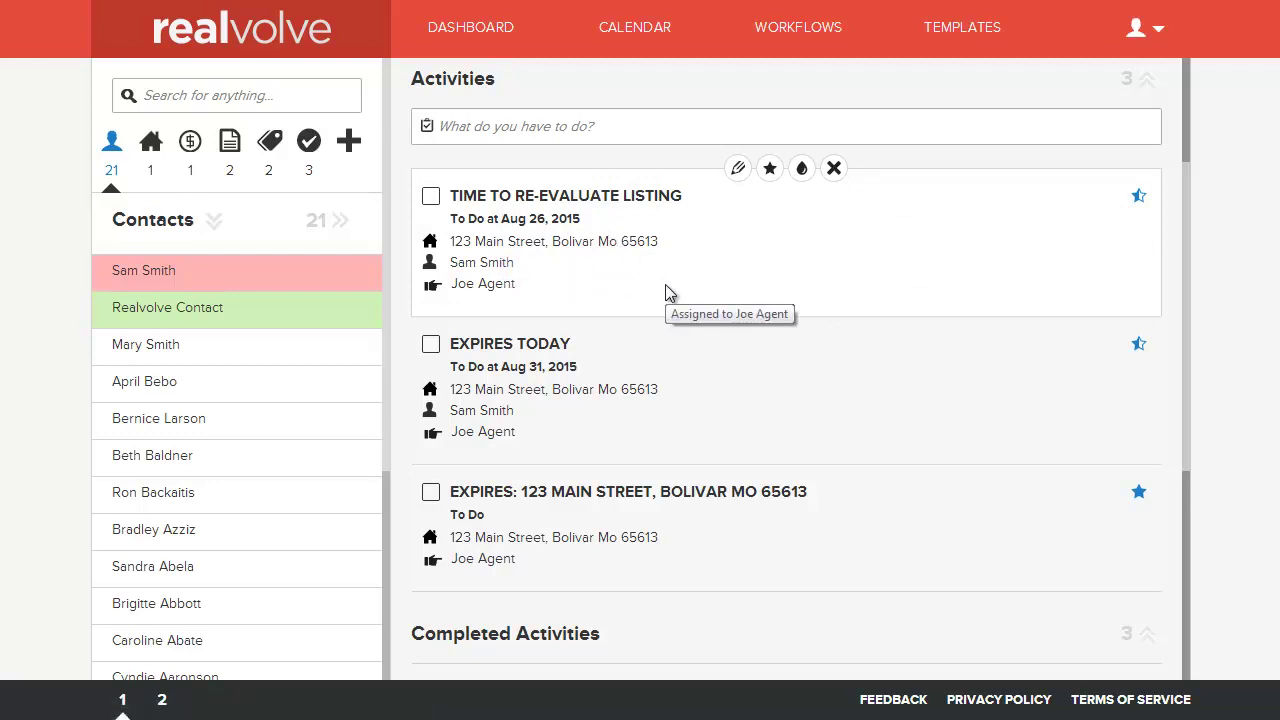
Open the main Calendar in month view showing August 2014
left_click(648, 30)
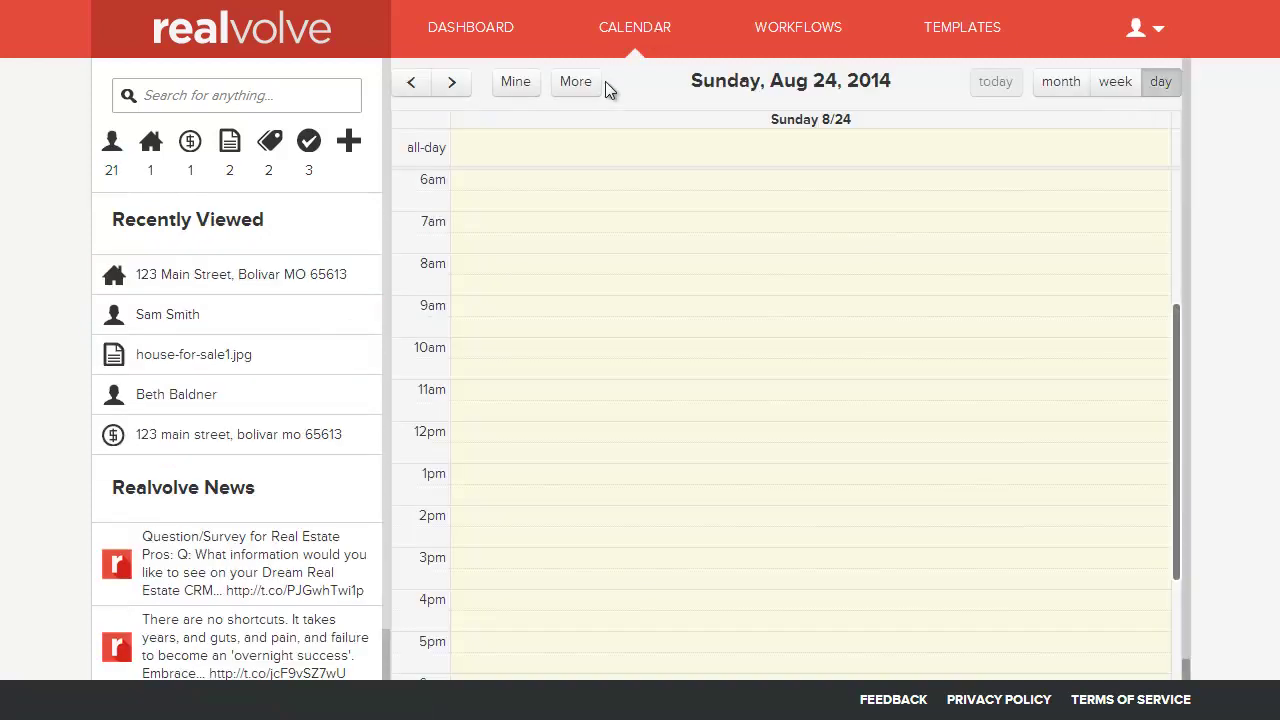
left_click(1115, 84)
left_click(1066, 90)
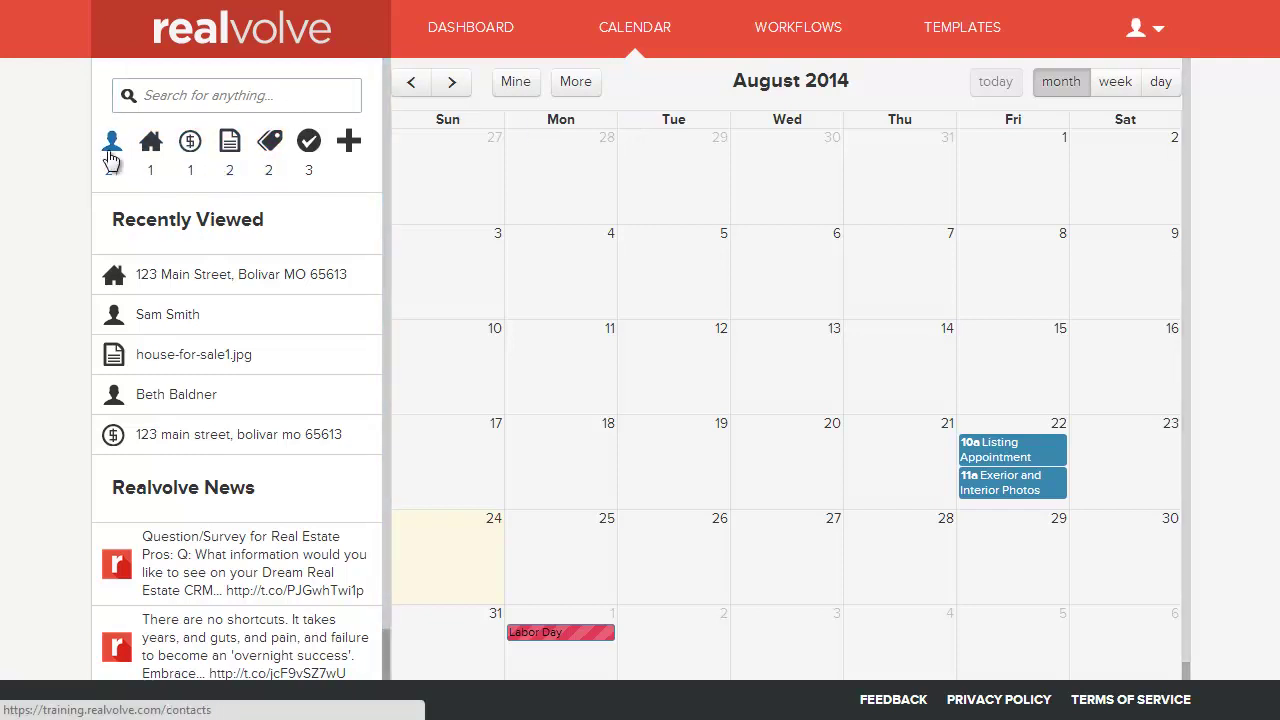
Open the 123 Main Street transaction and review its Transaction, Property and People tabs
left_click(191, 145)
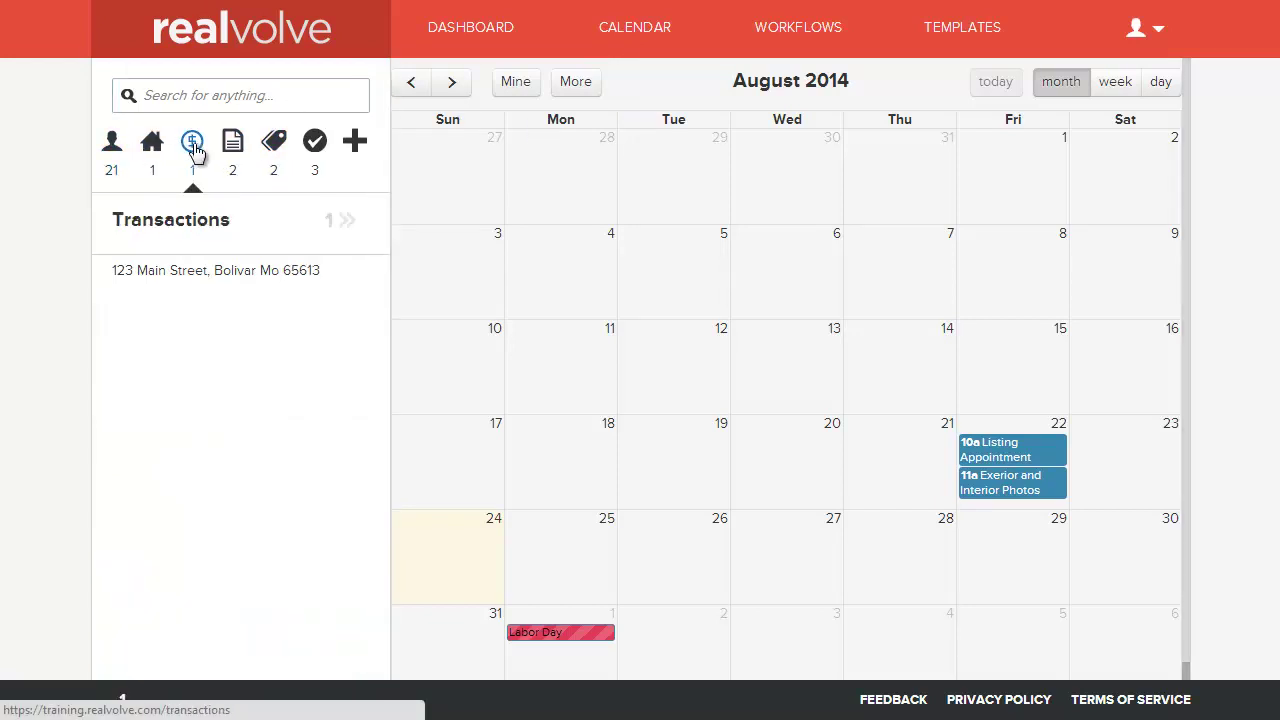
left_click(188, 278)
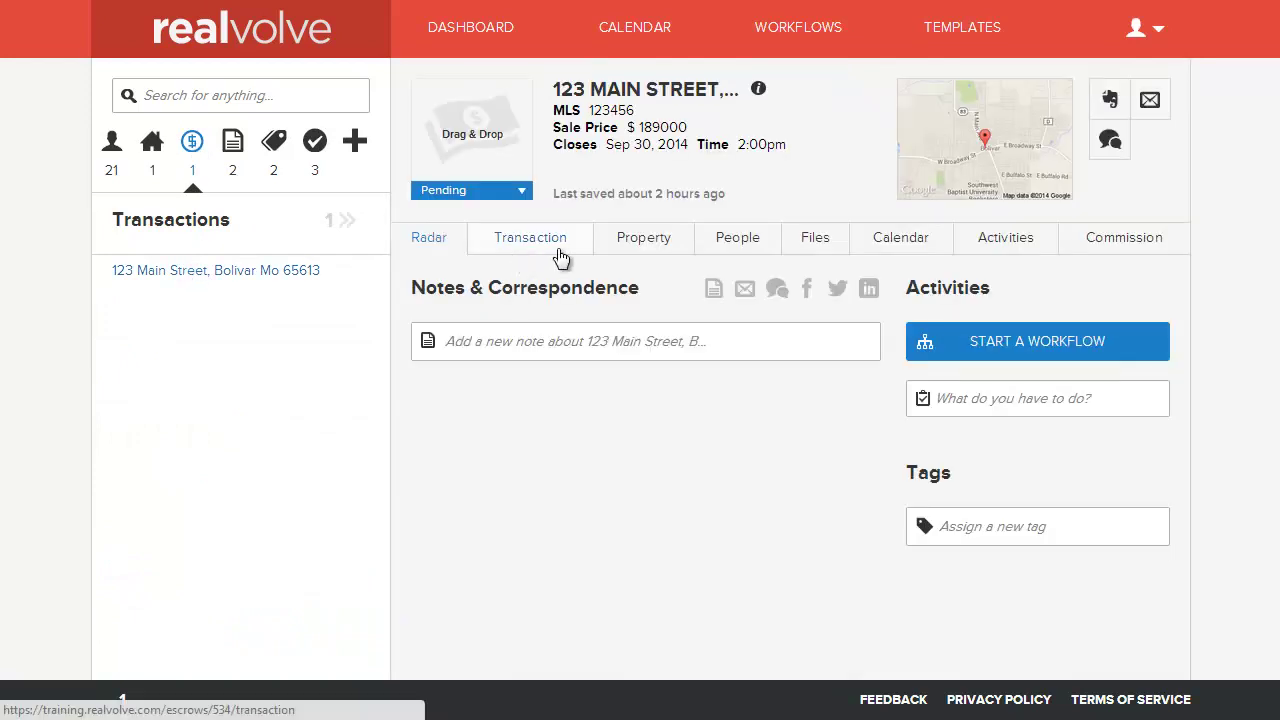
left_click(560, 258)
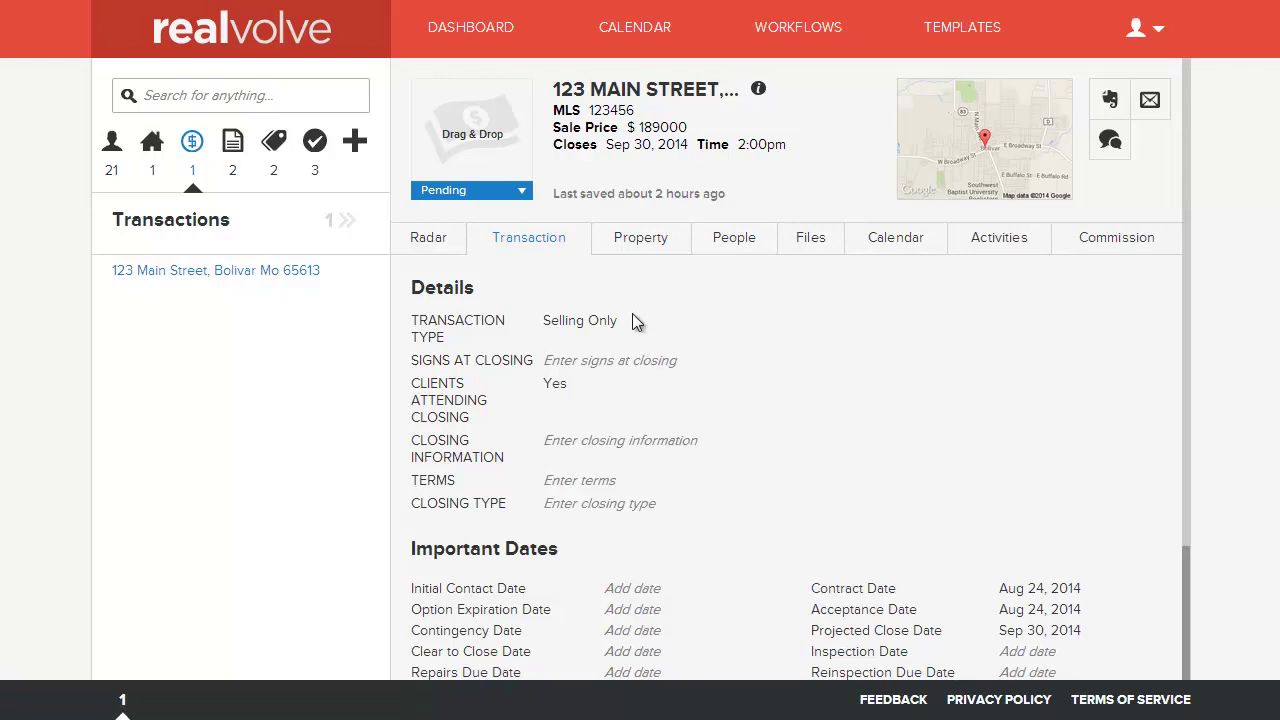
left_click(660, 247)
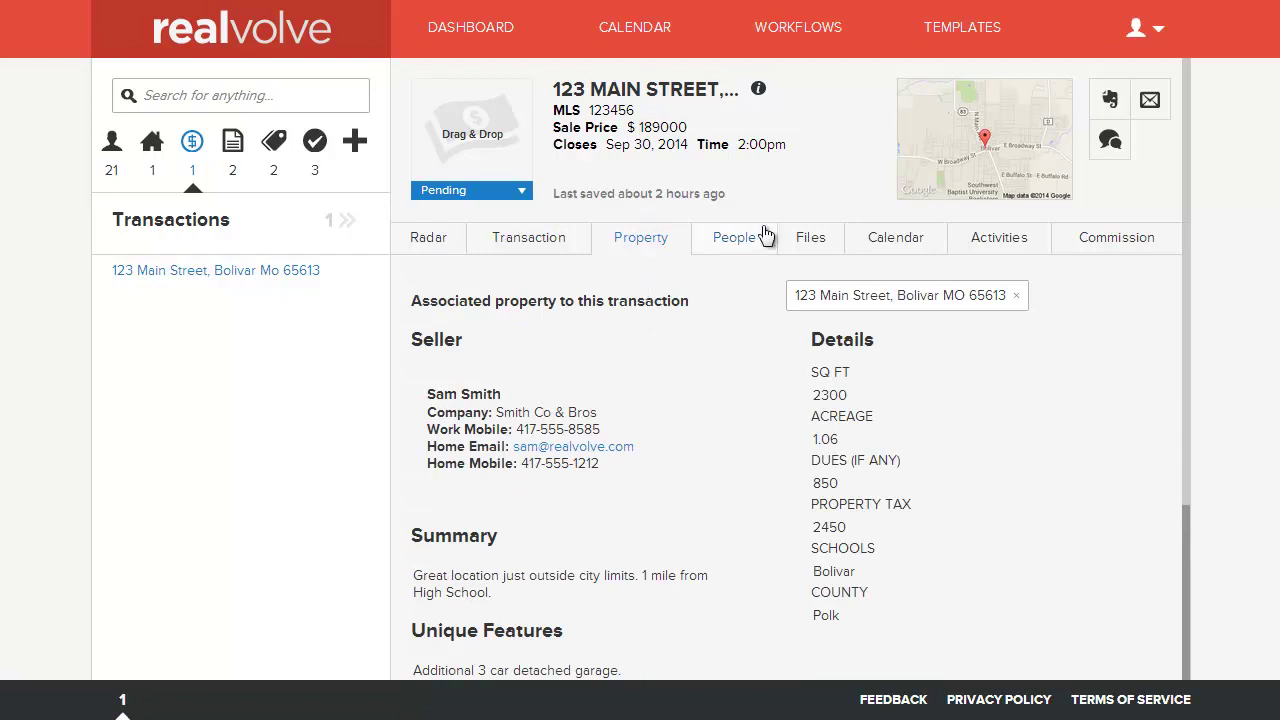
left_click(752, 252)
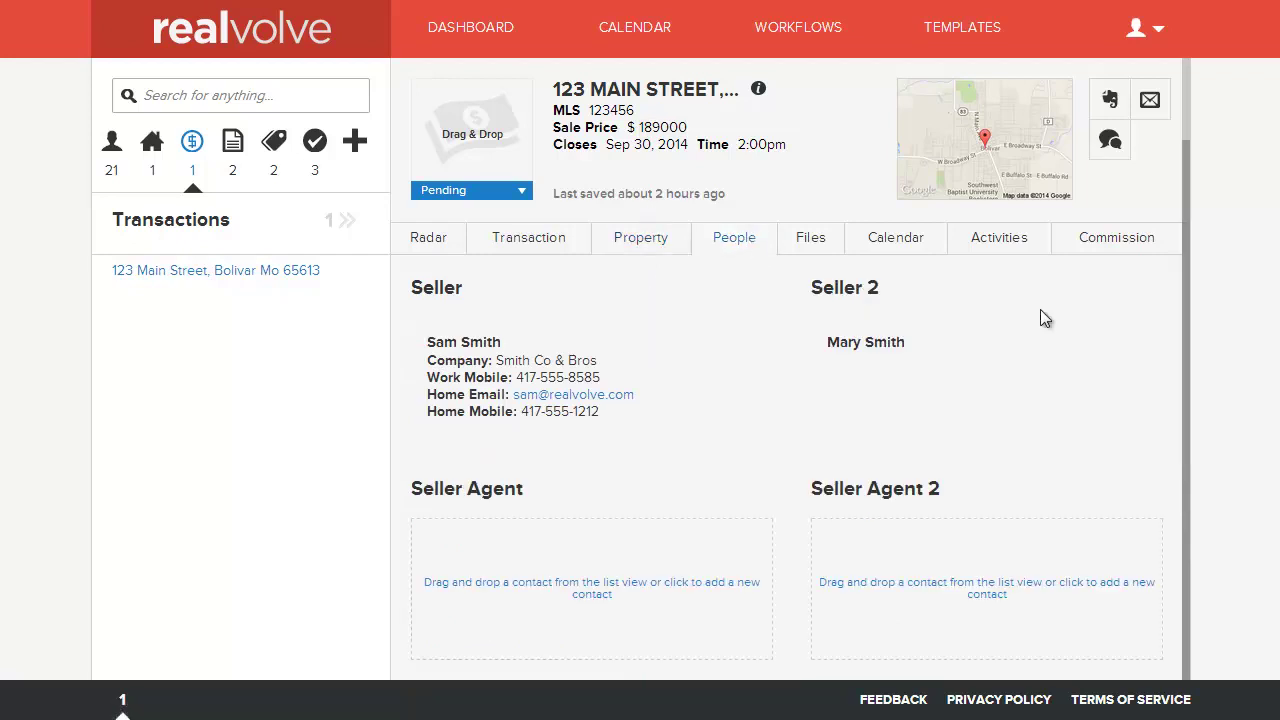
Review the transaction's Files and its Commission splits, percentages and dollar amounts
left_click_drag(1188, 114, 1188, 140)
left_click(818, 249)
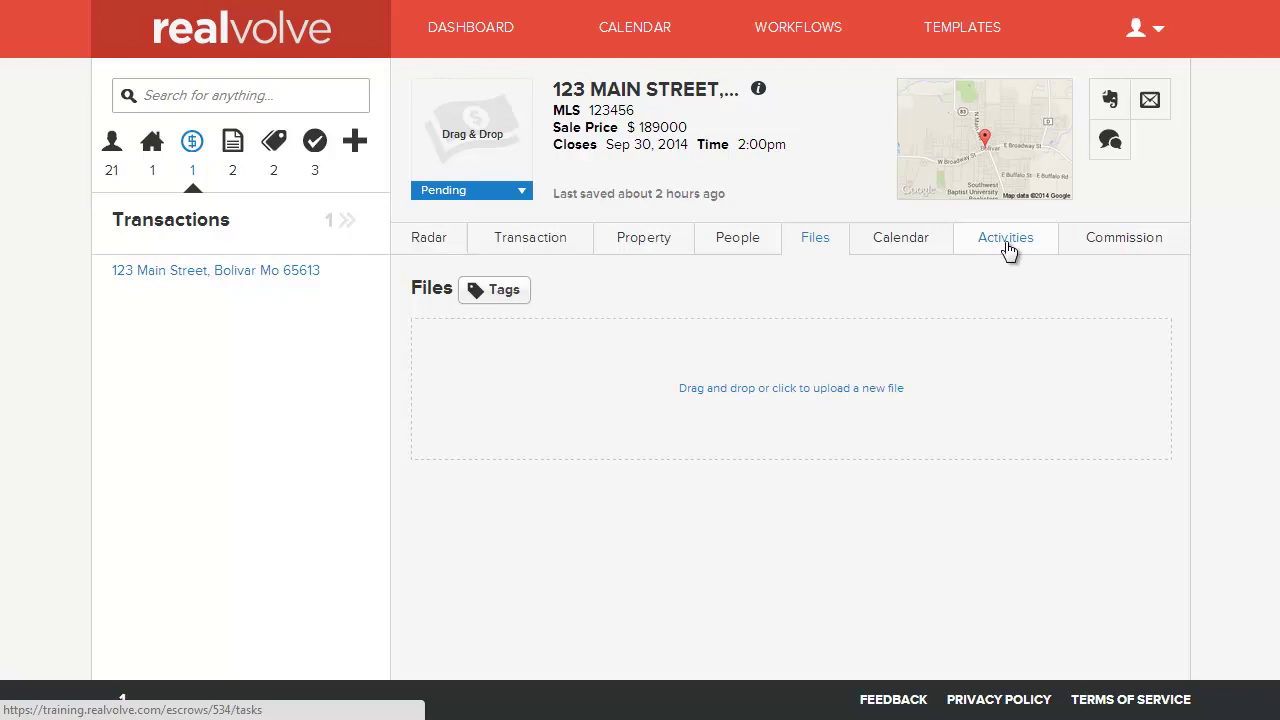
left_click(1110, 248)
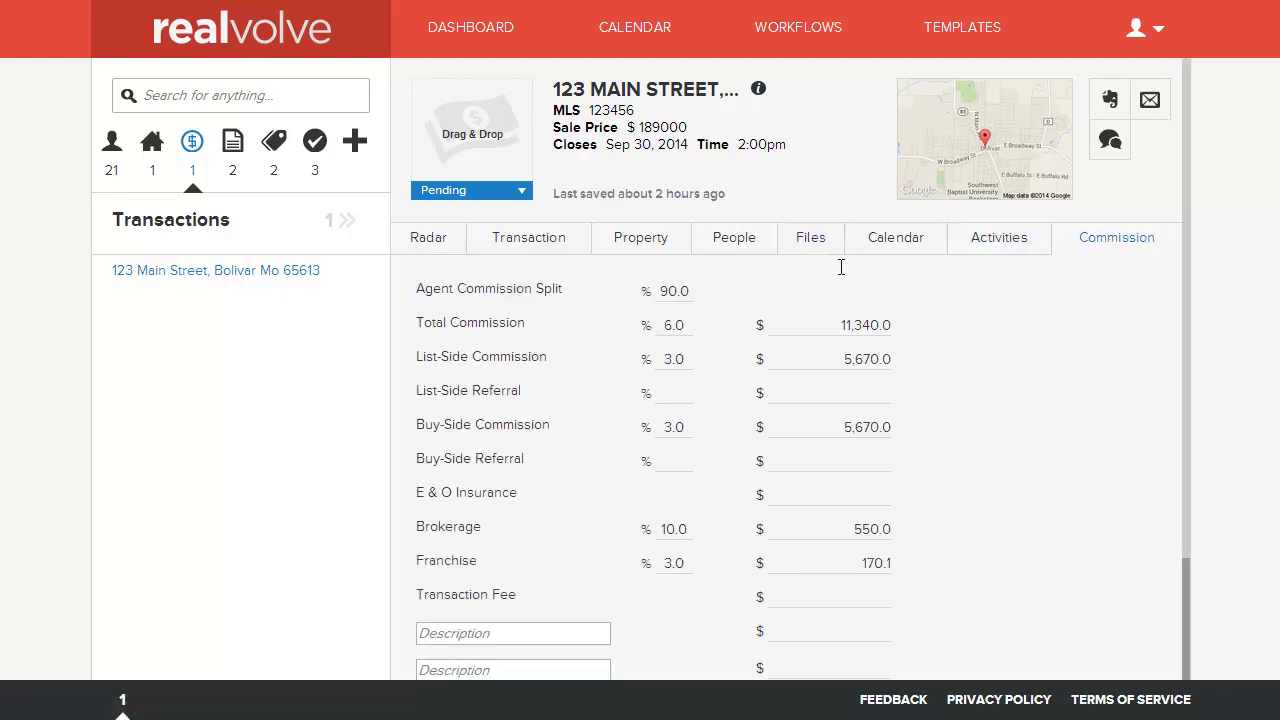
scroll(675, 511, "down", 2)
scroll(667, 523, "down", 3)
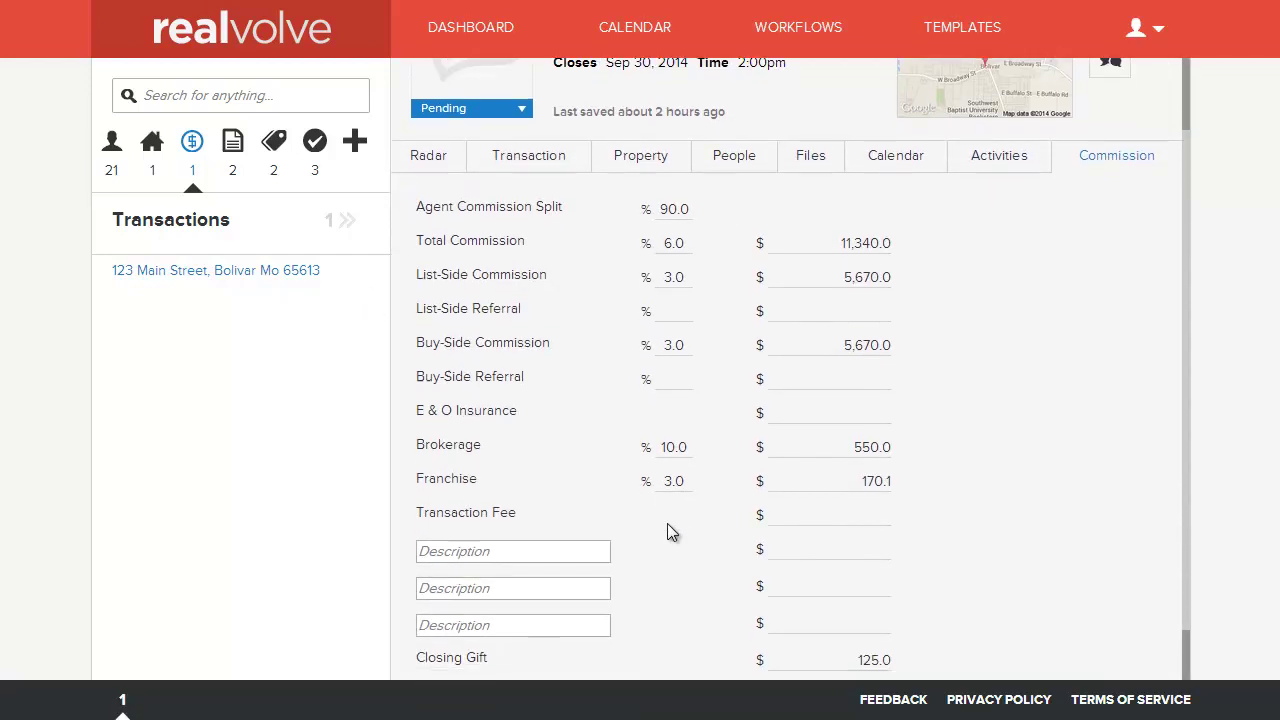
scroll(640, 505, "up", 2)
scroll(622, 490, "up", 2)
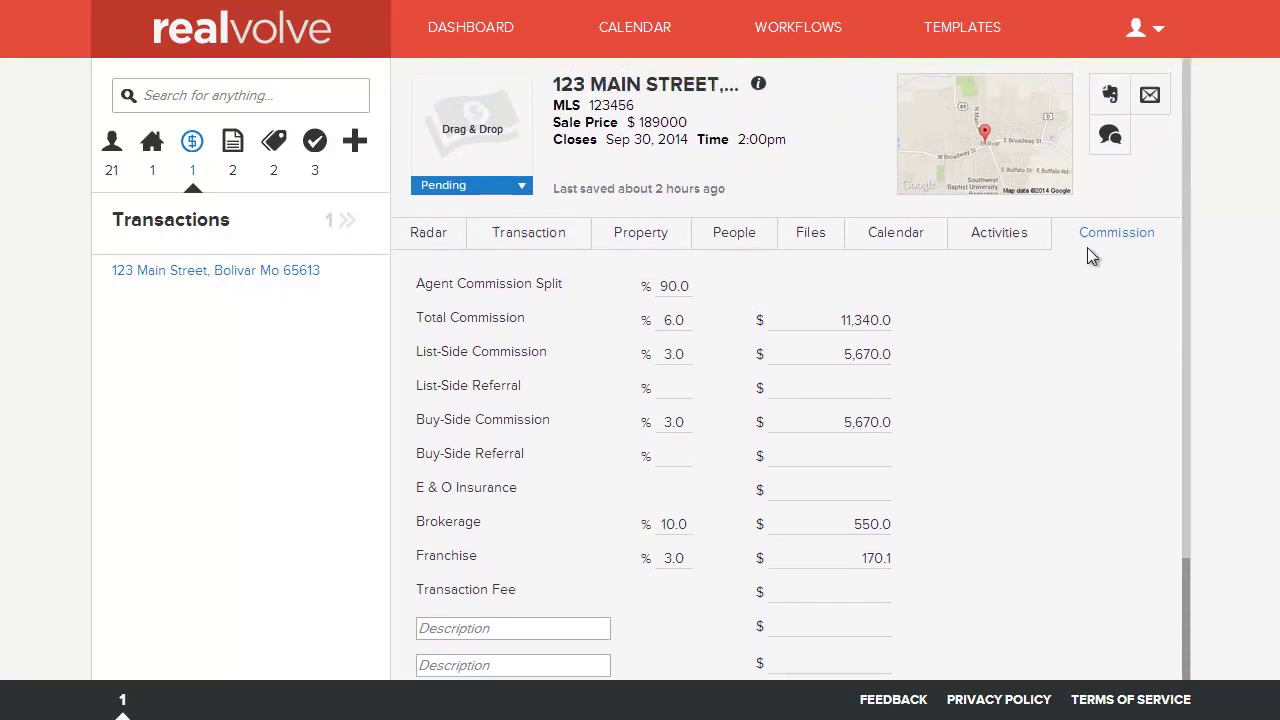
Open the house-for-sale1.jpg document from Documents, then list the tags
left_click(240, 160)
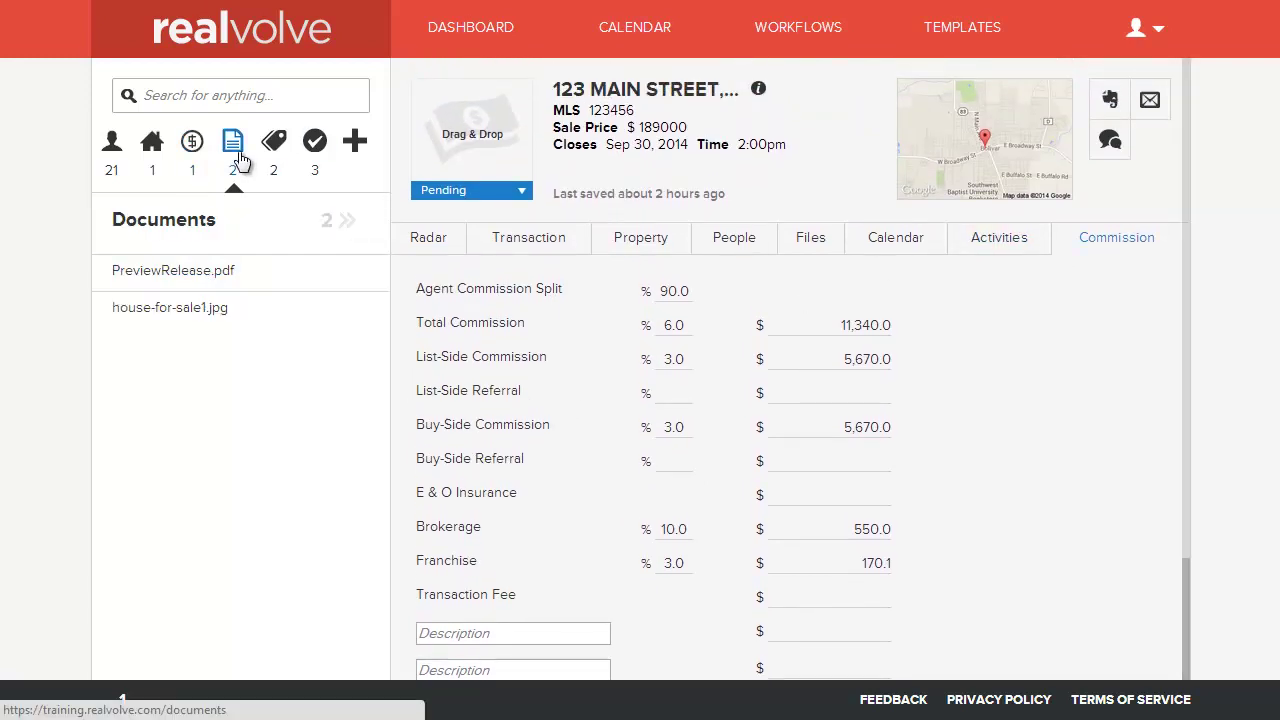
left_click(190, 310)
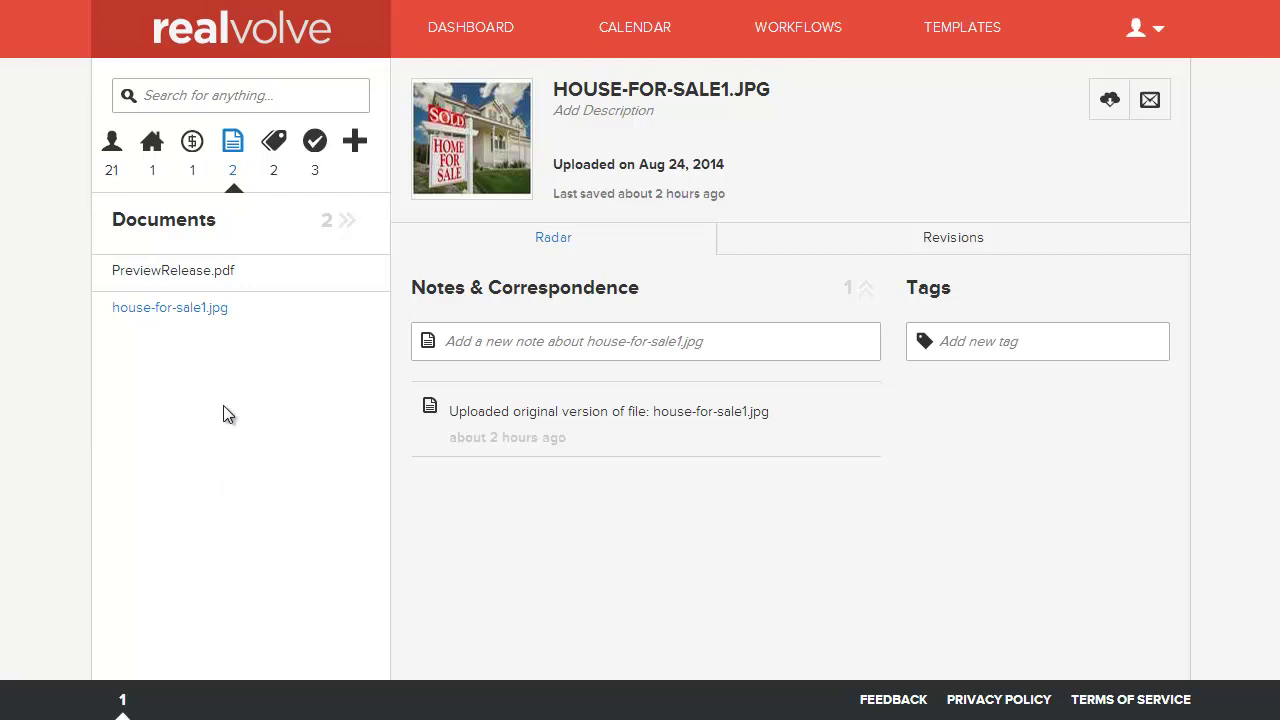
left_click(275, 145)
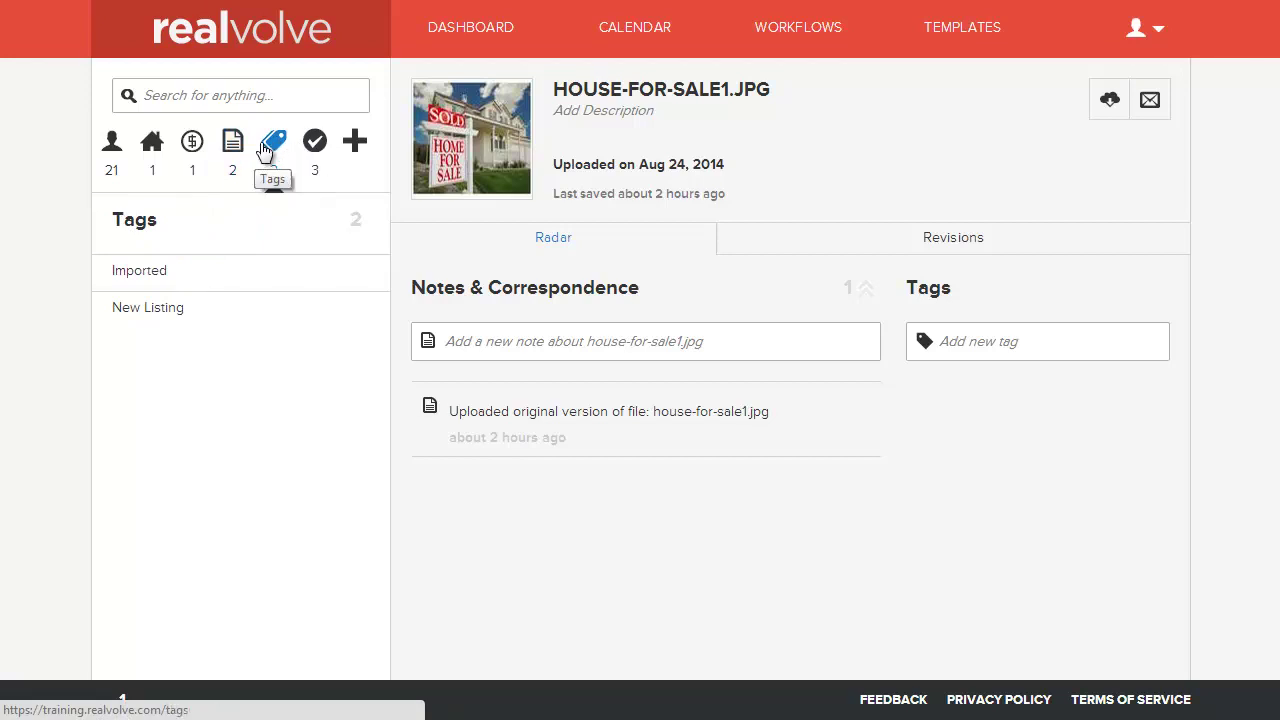
Open the contact's record and assign it a newsletter tag
left_click(112, 148)
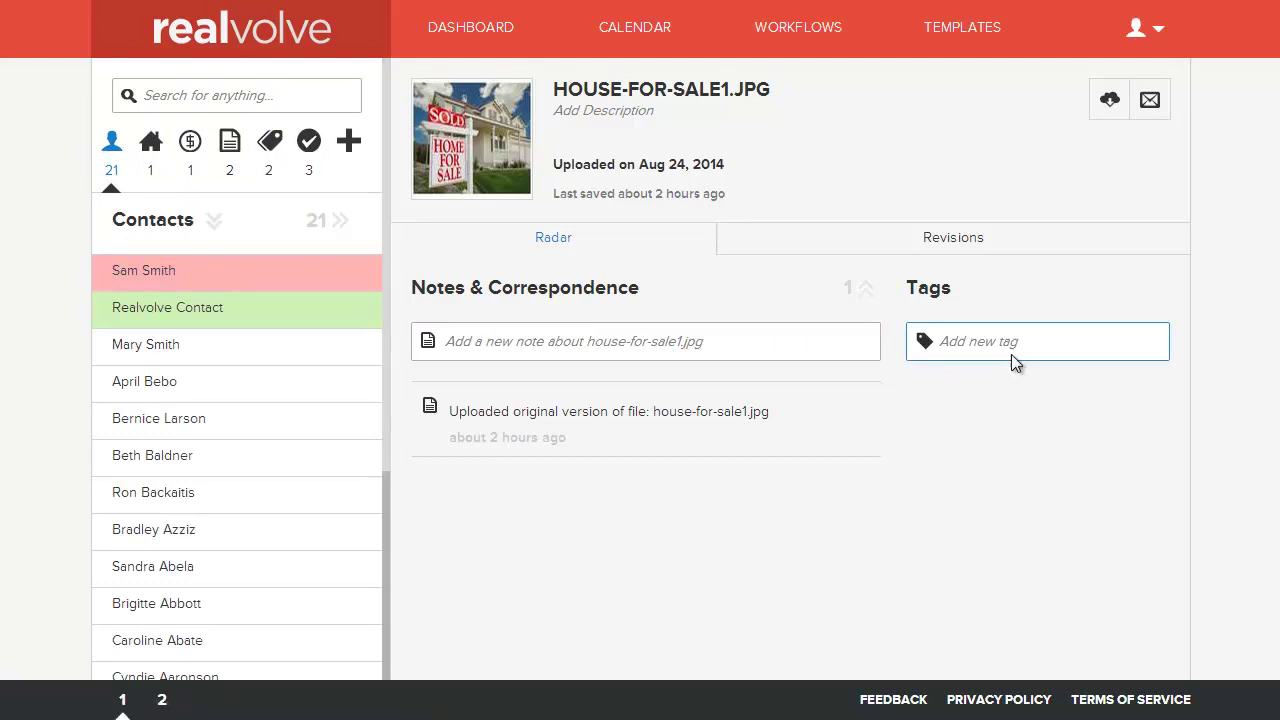
scroll(1040, 483, "down", 2)
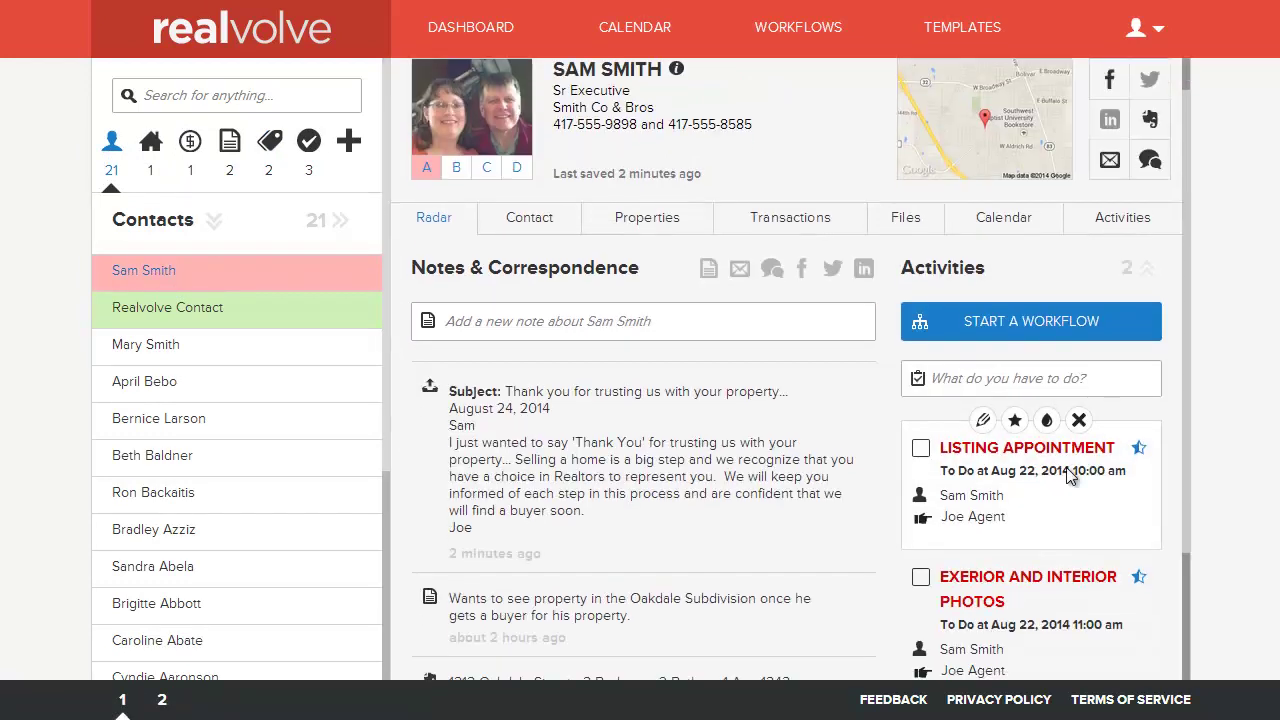
scroll(1060, 488, "down", 3)
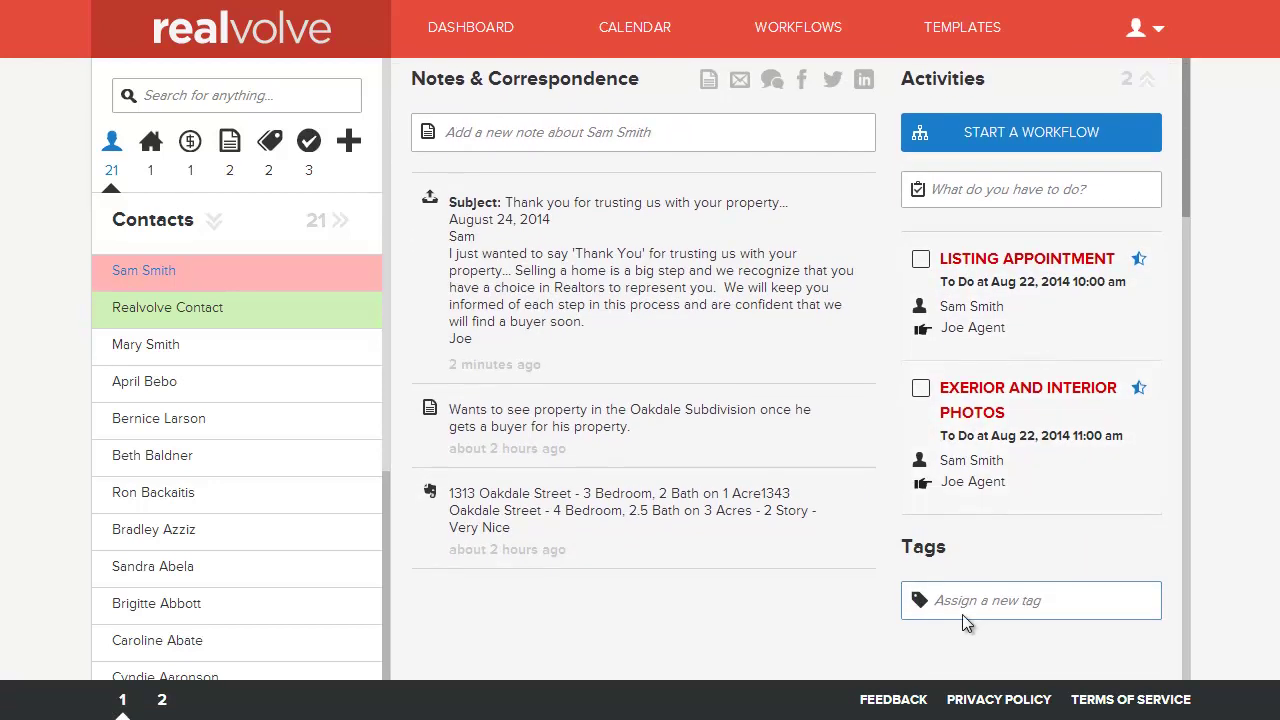
left_click(967, 599)
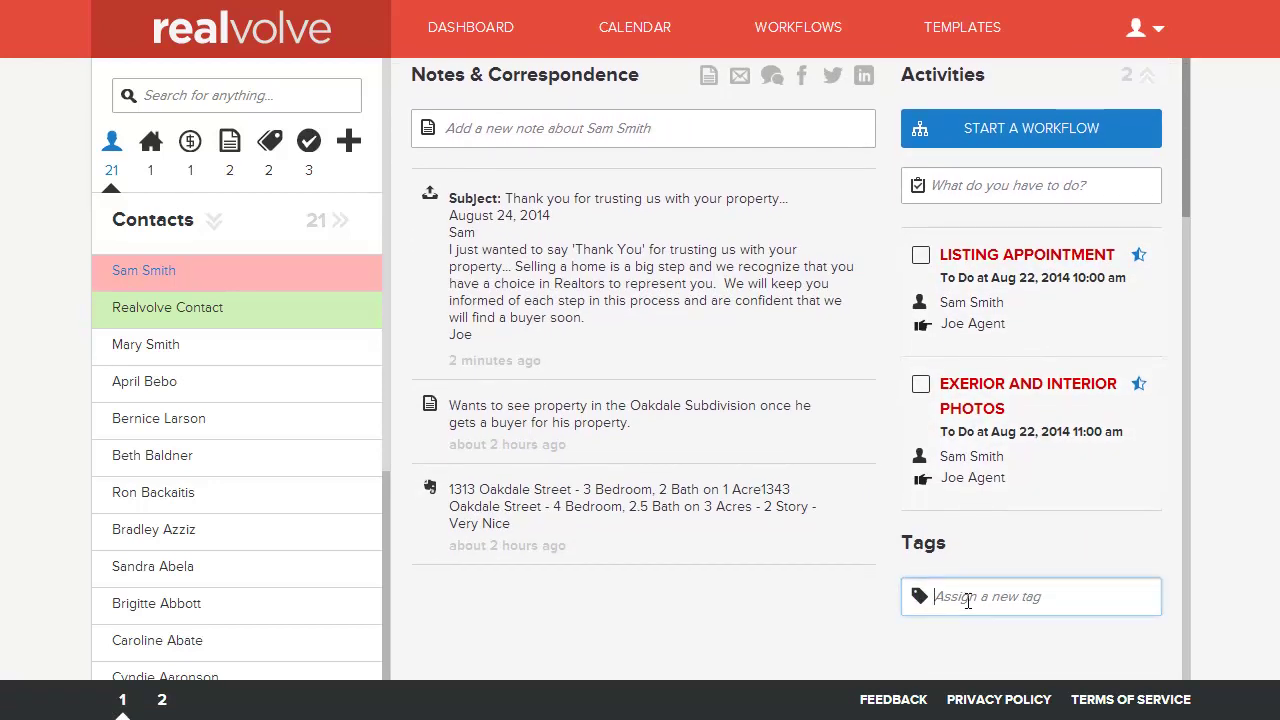
type("new")
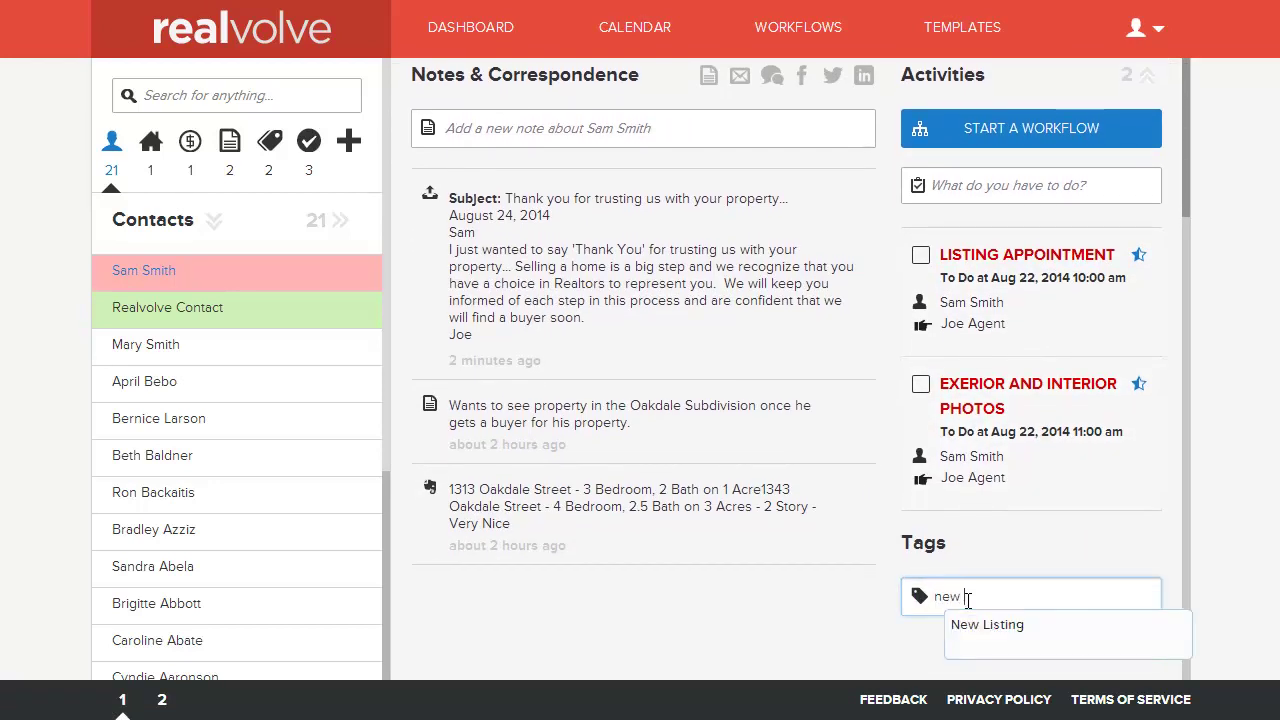
type(" con")
key("Return")
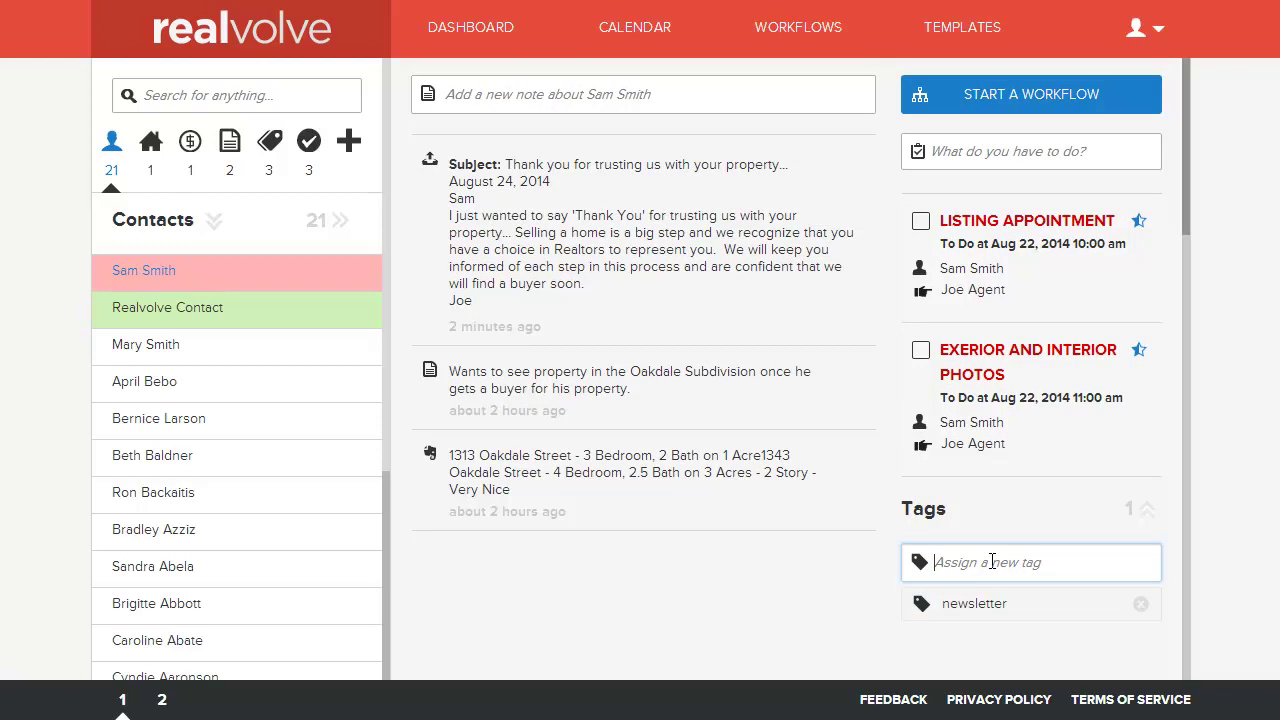
List the contacts tagged newsletter, then show the three to-do activities
left_click(272, 148)
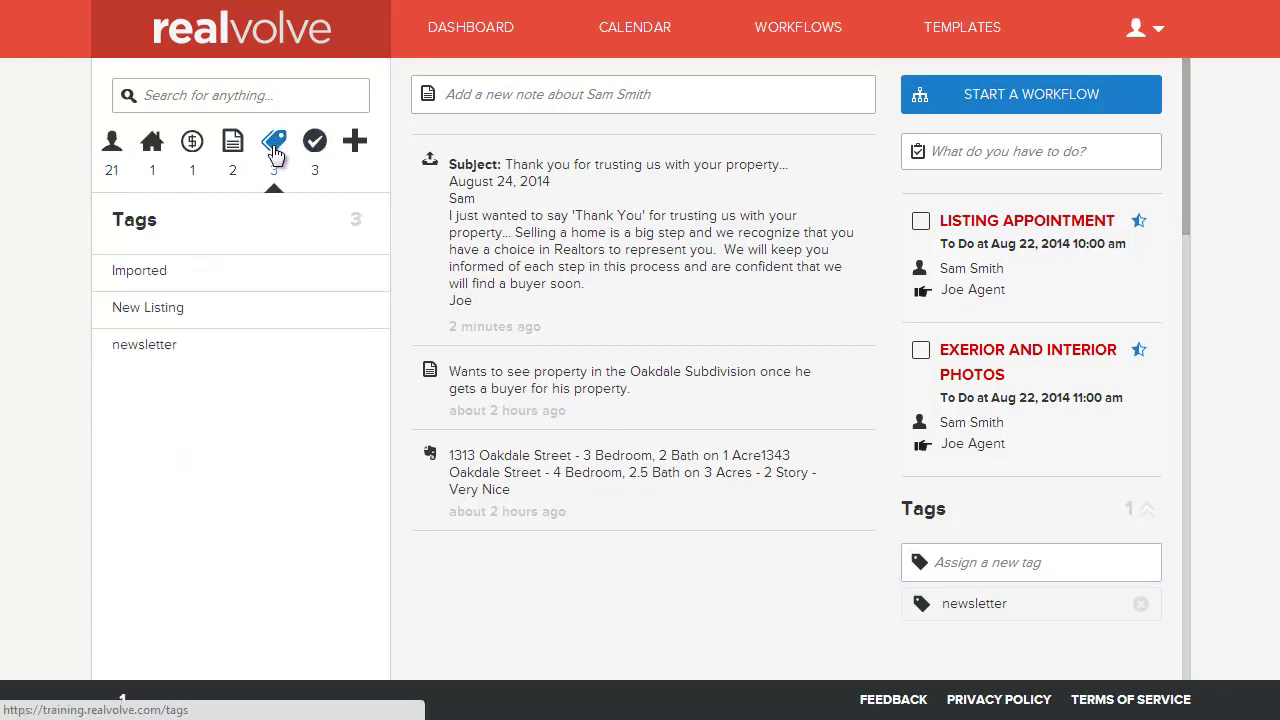
left_click(155, 356)
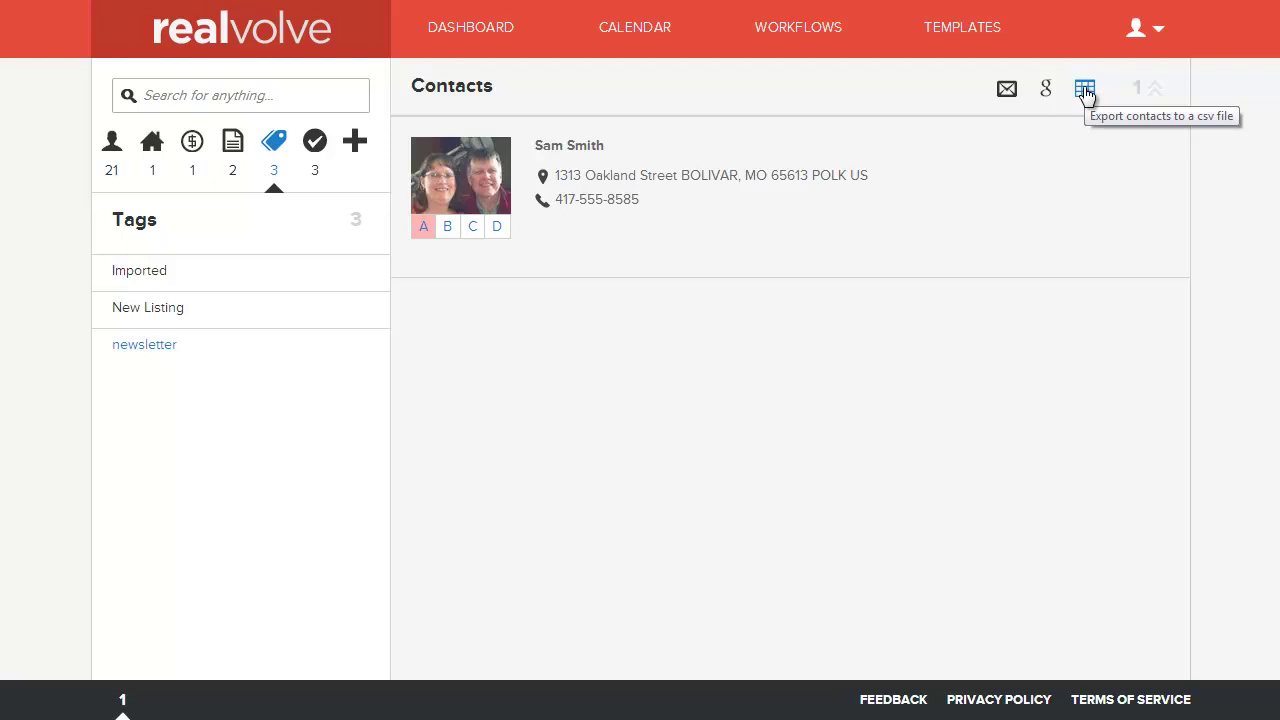
left_click(318, 132)
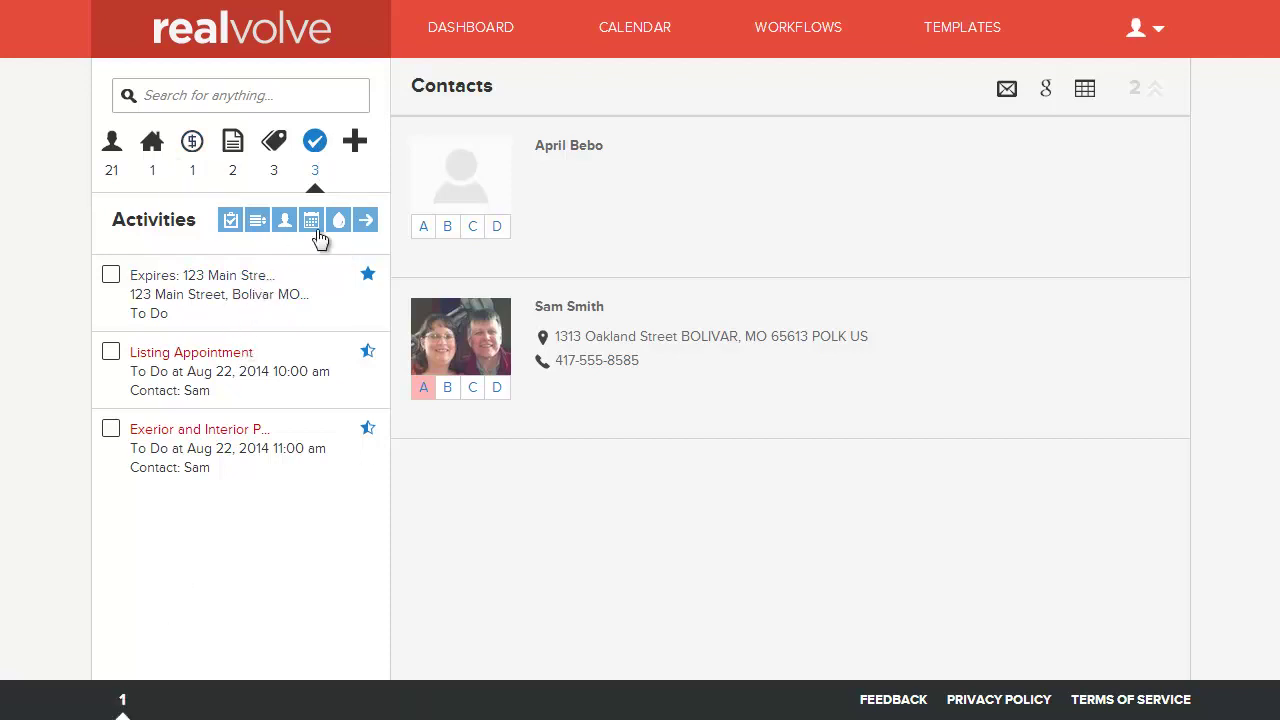
Browse the status, sort, assignee, date and colour filters, then list all three activities in a table
left_click(231, 224)
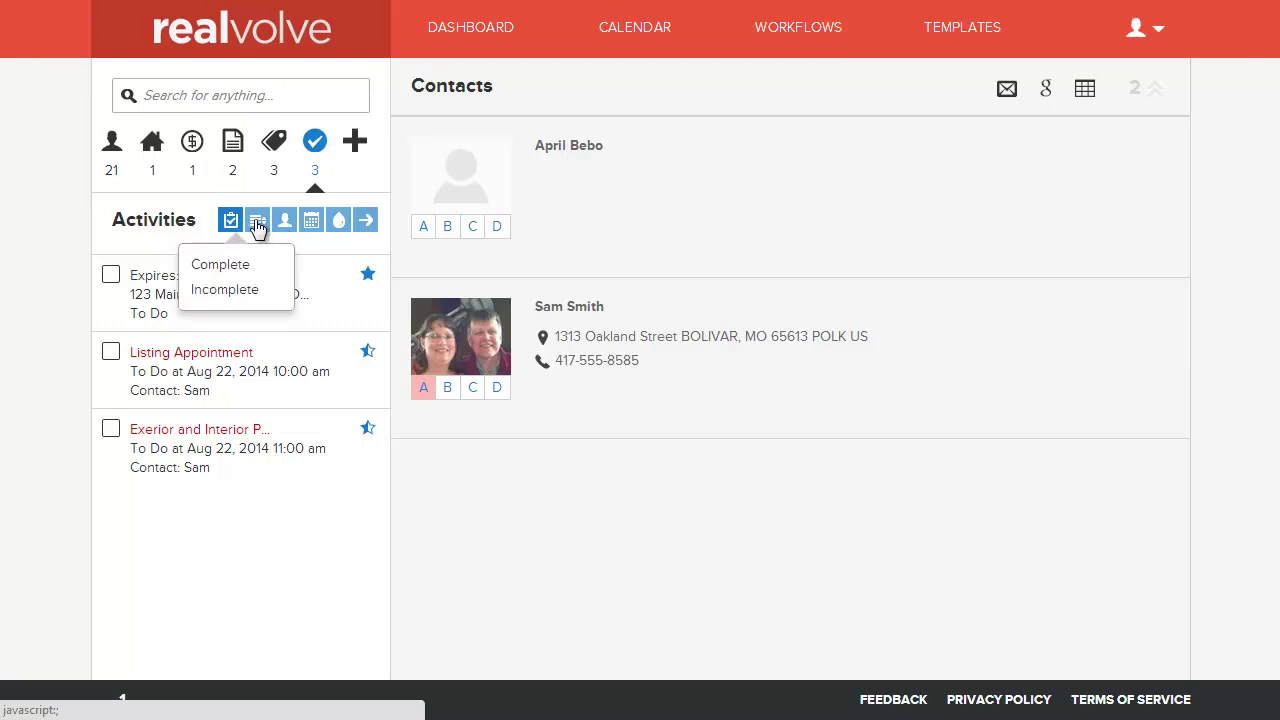
left_click(257, 224)
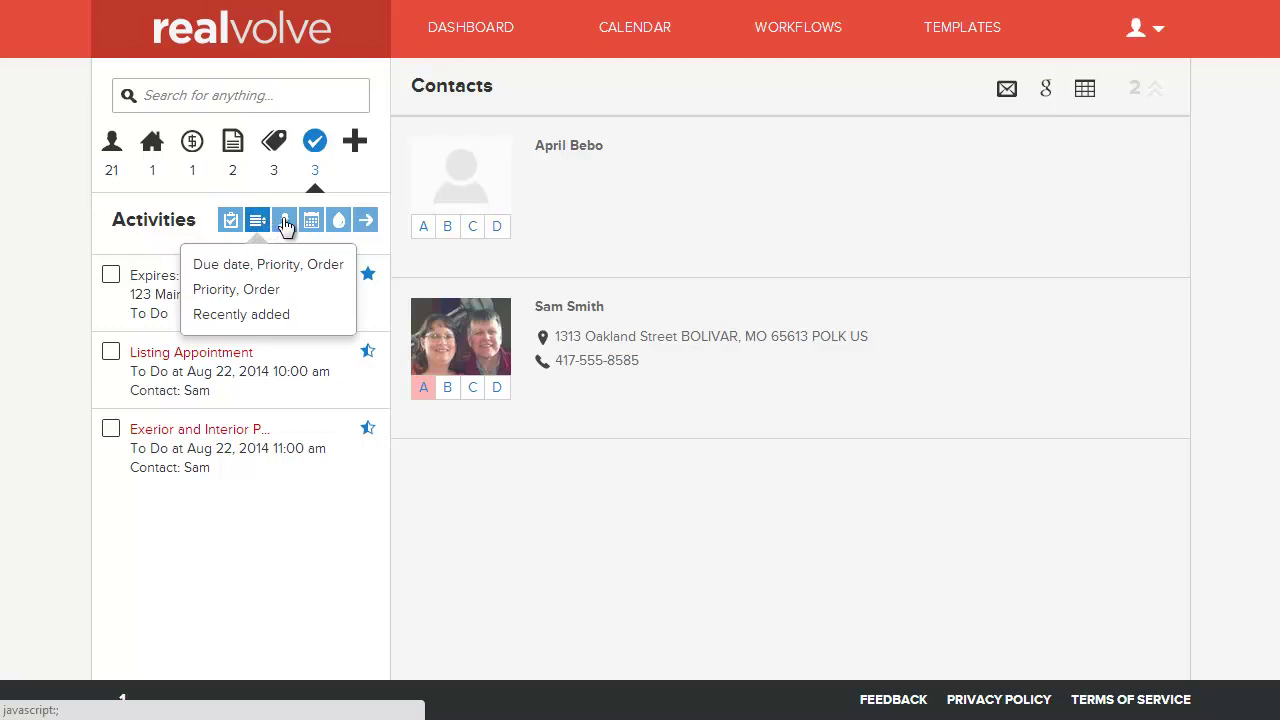
left_click(285, 222)
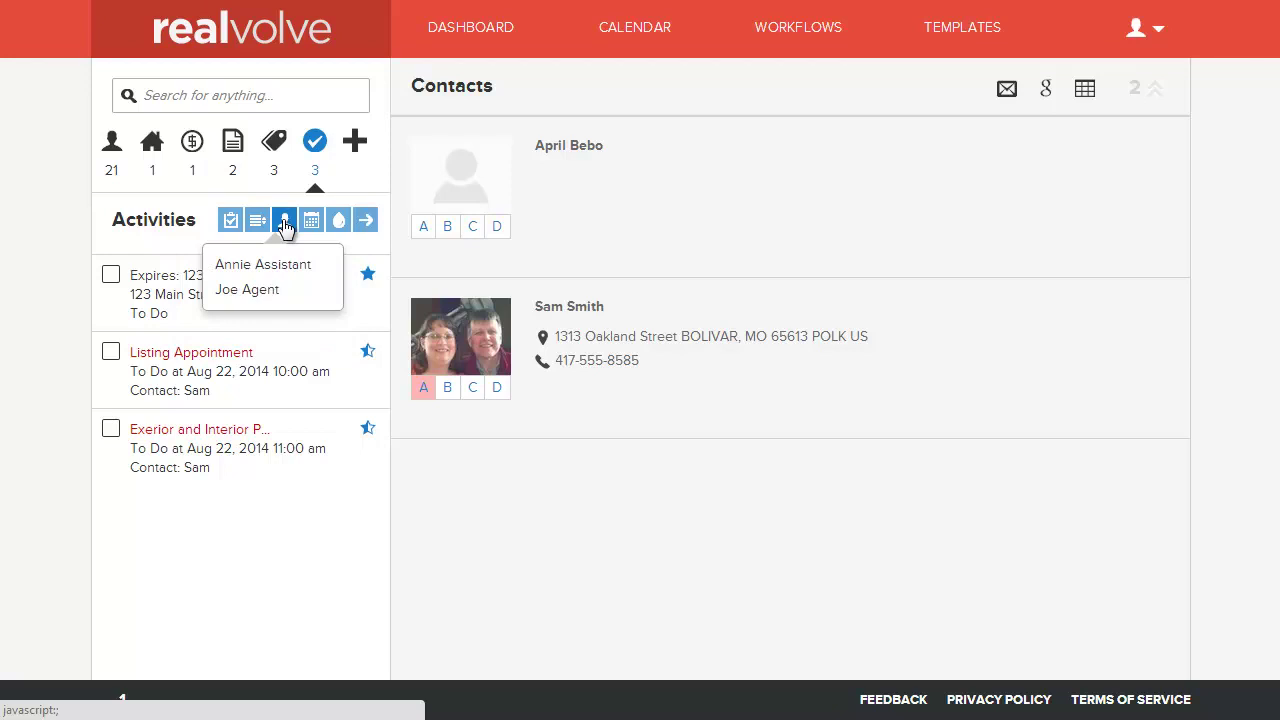
left_click(318, 228)
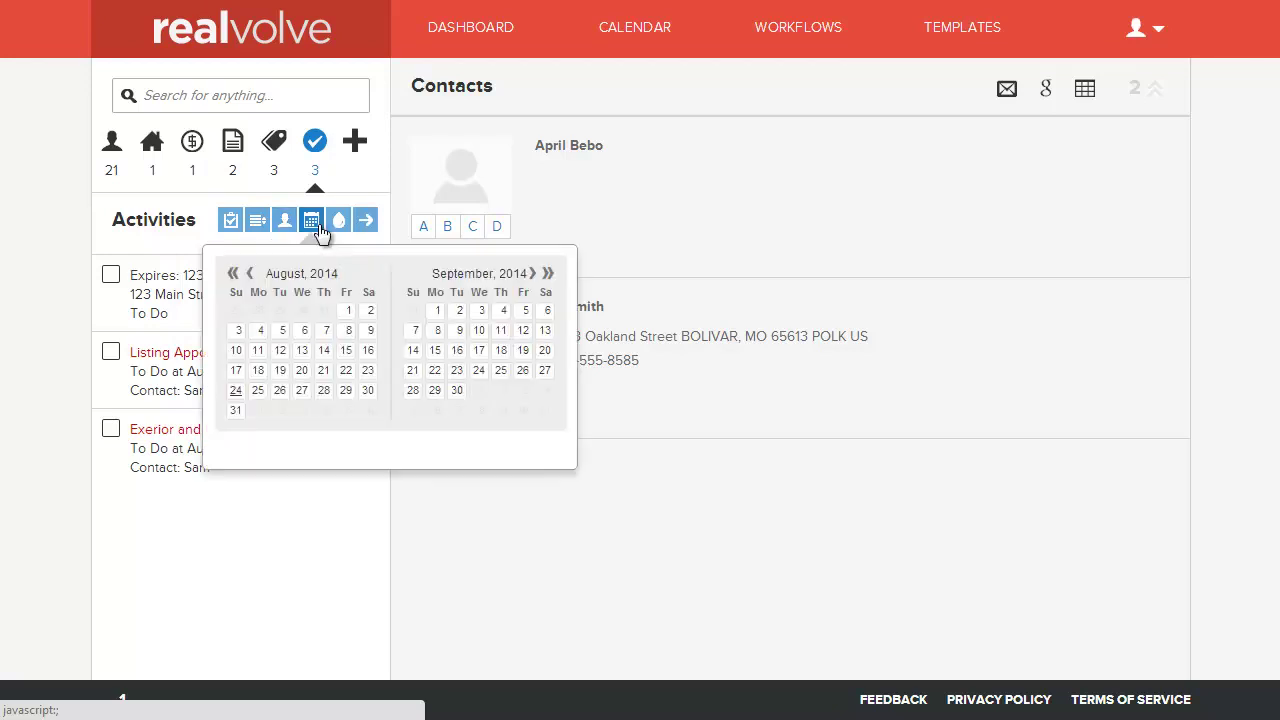
left_click(338, 222)
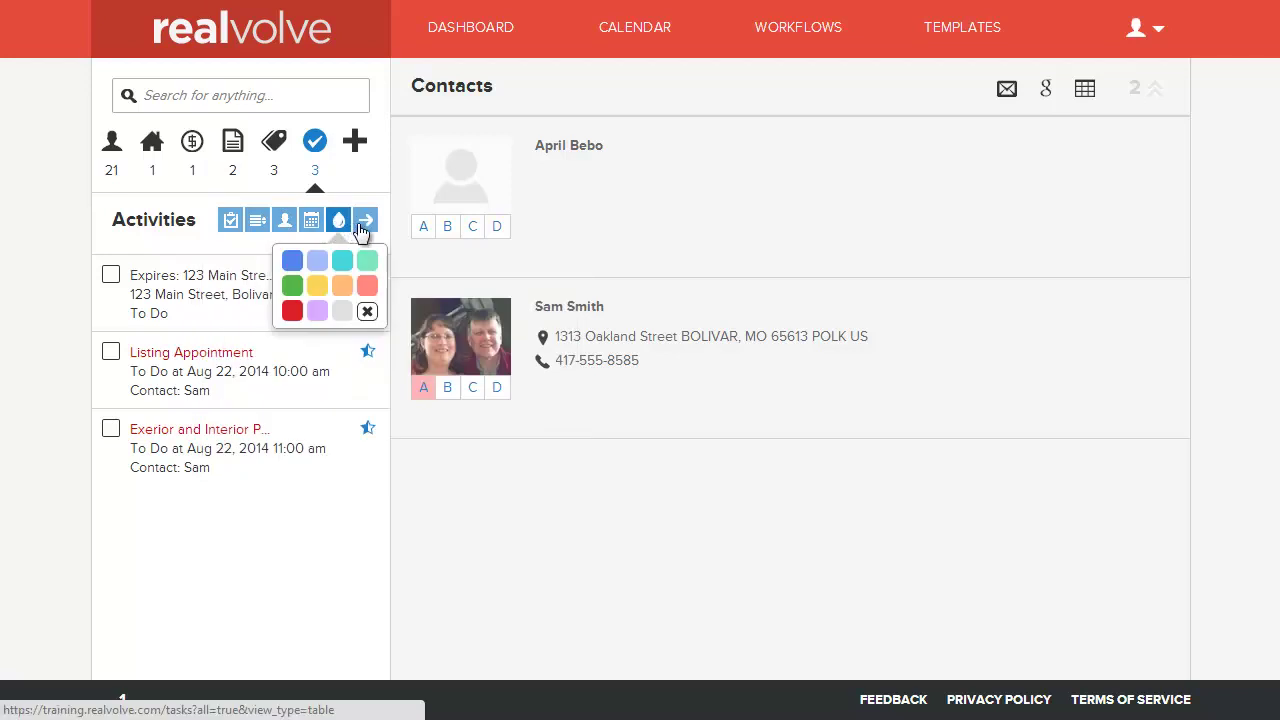
left_click(362, 224)
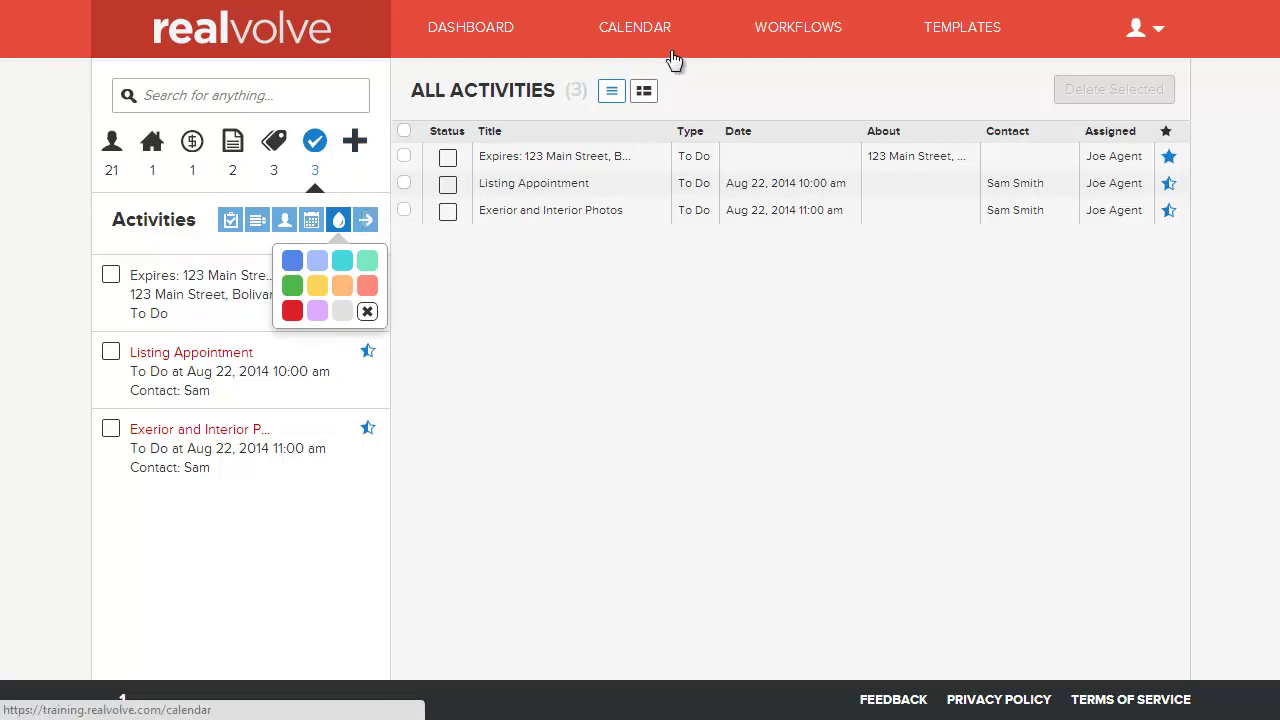
Open the New Listing workflow in the Workflow Editor and expand its five activities
left_click(795, 40)
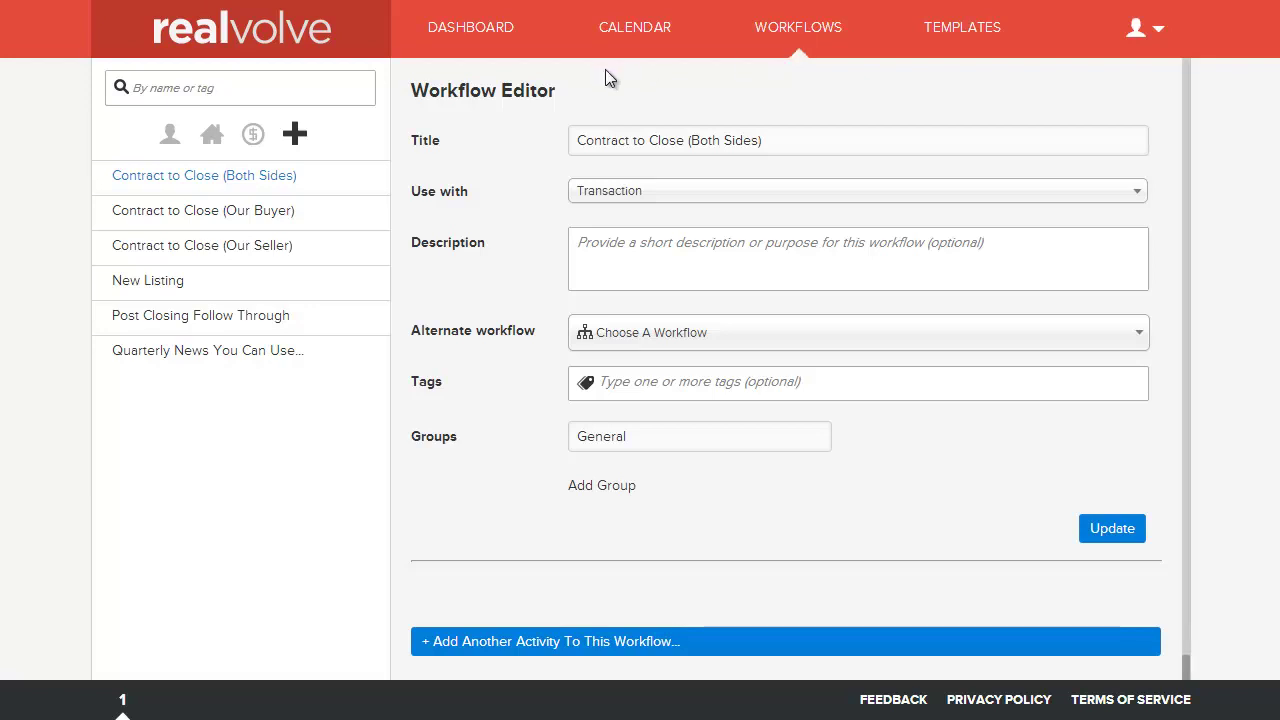
left_click(155, 287)
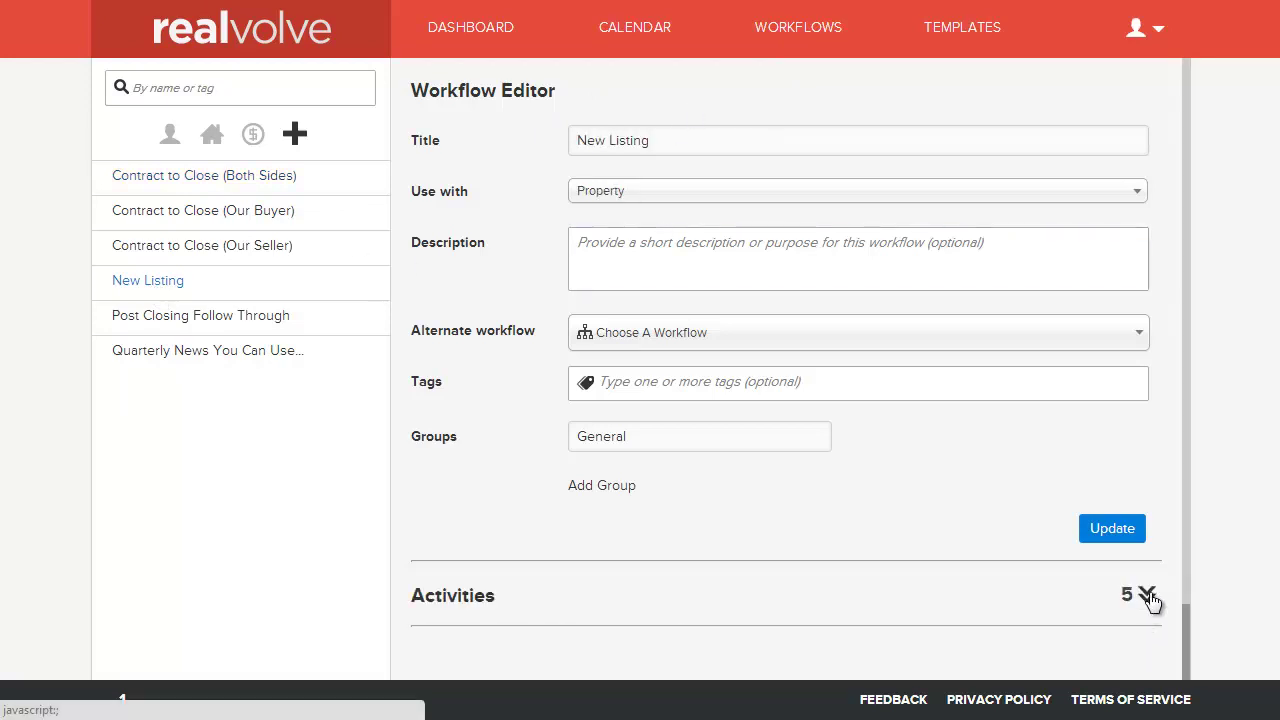
left_click(1147, 596)
scroll(733, 486, "down", 5)
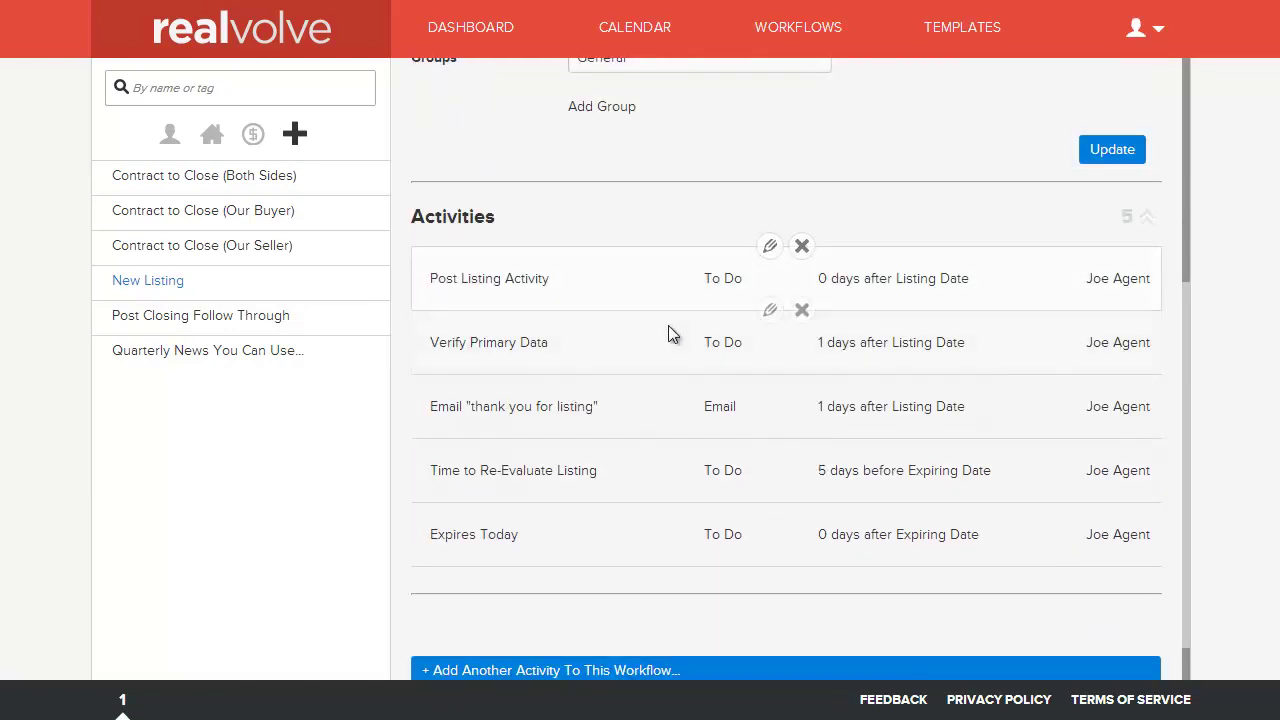
Make the property's Seller party member the interested party of Post Listing Activity
left_click(771, 248)
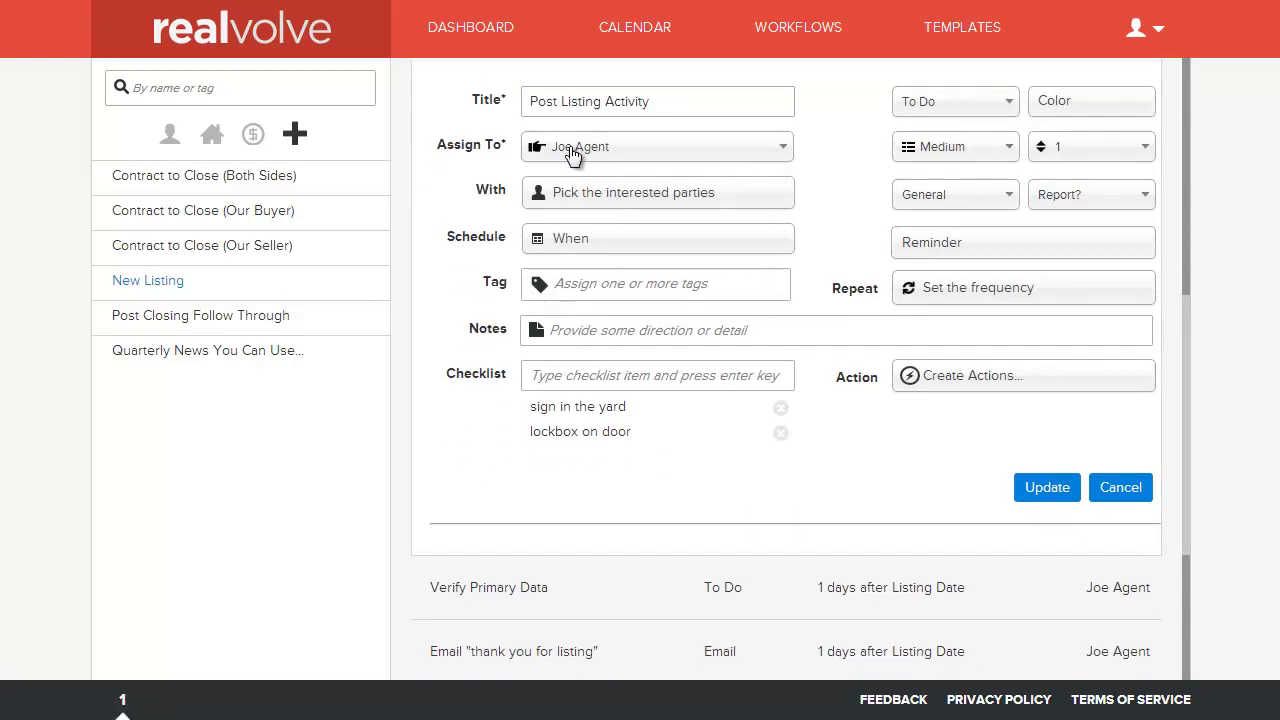
left_click(600, 203)
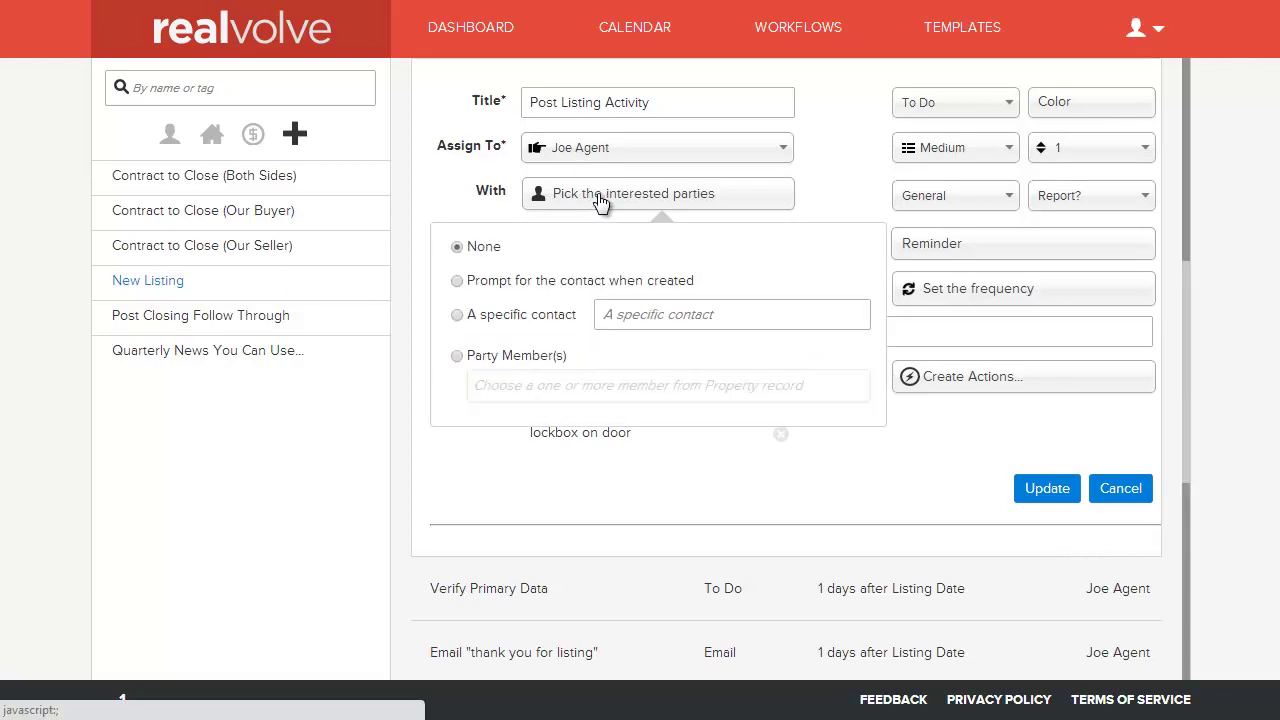
left_click(522, 355)
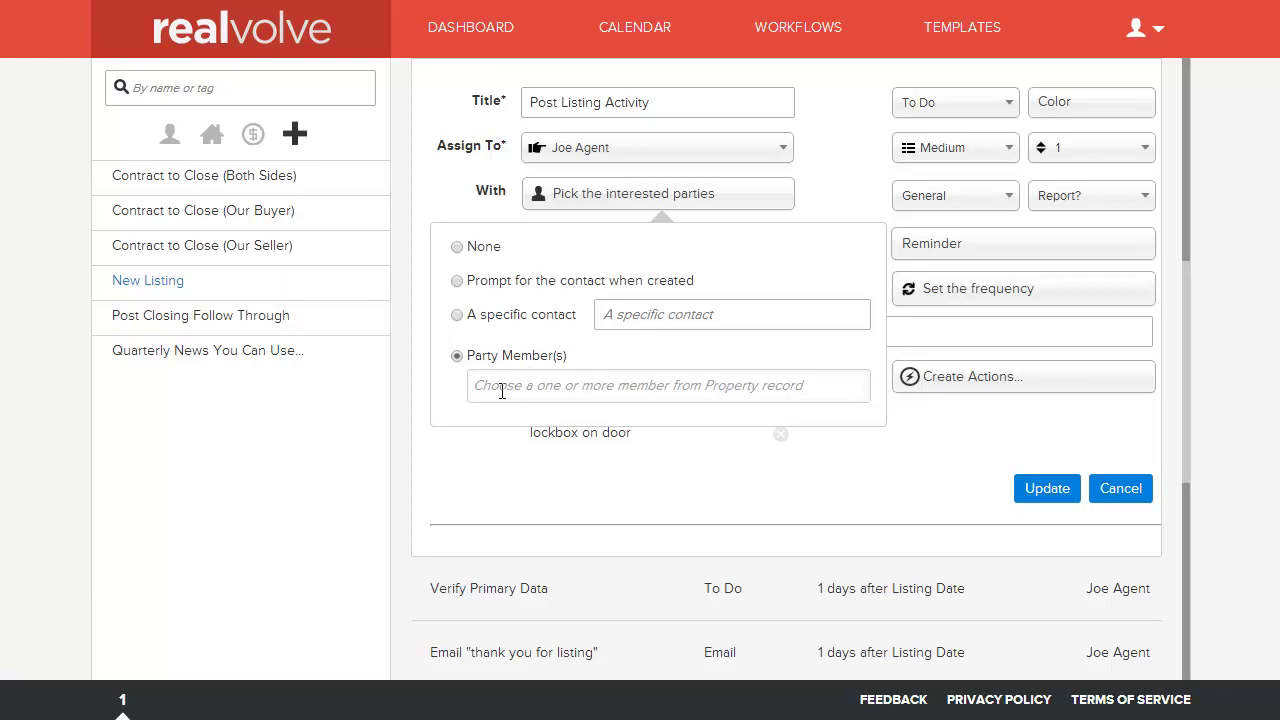
left_click(502, 390)
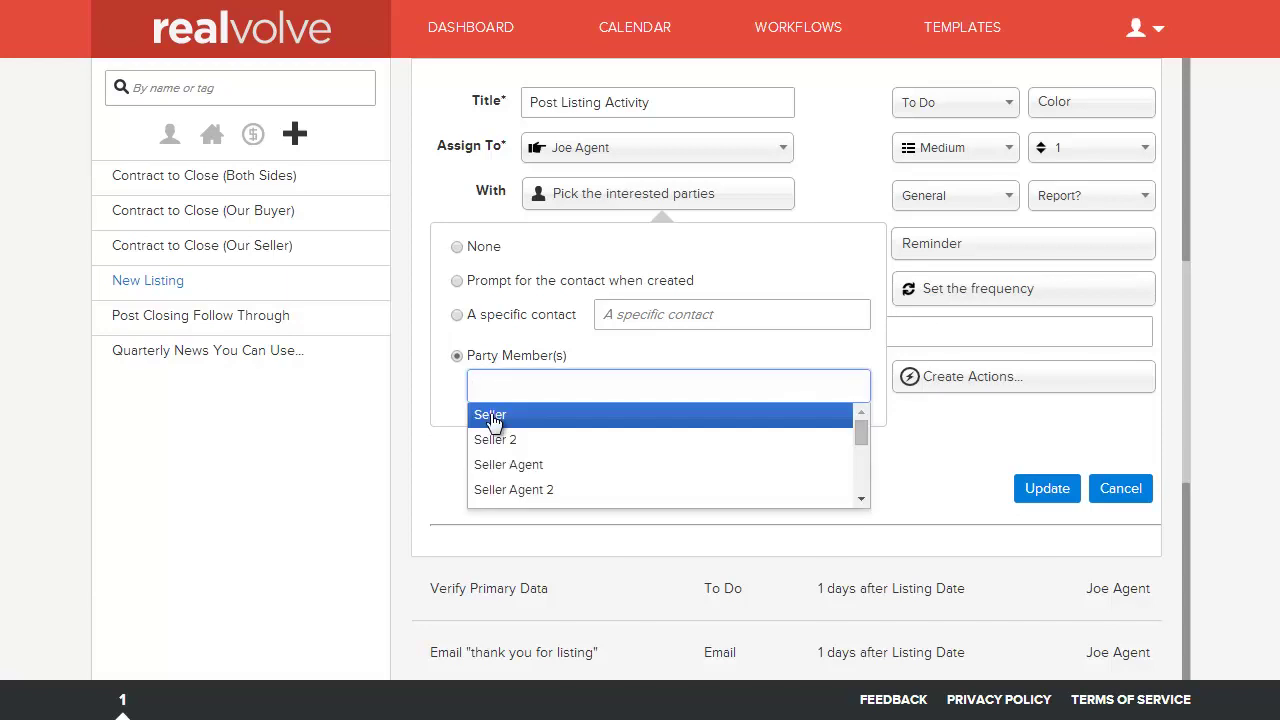
left_click(492, 420)
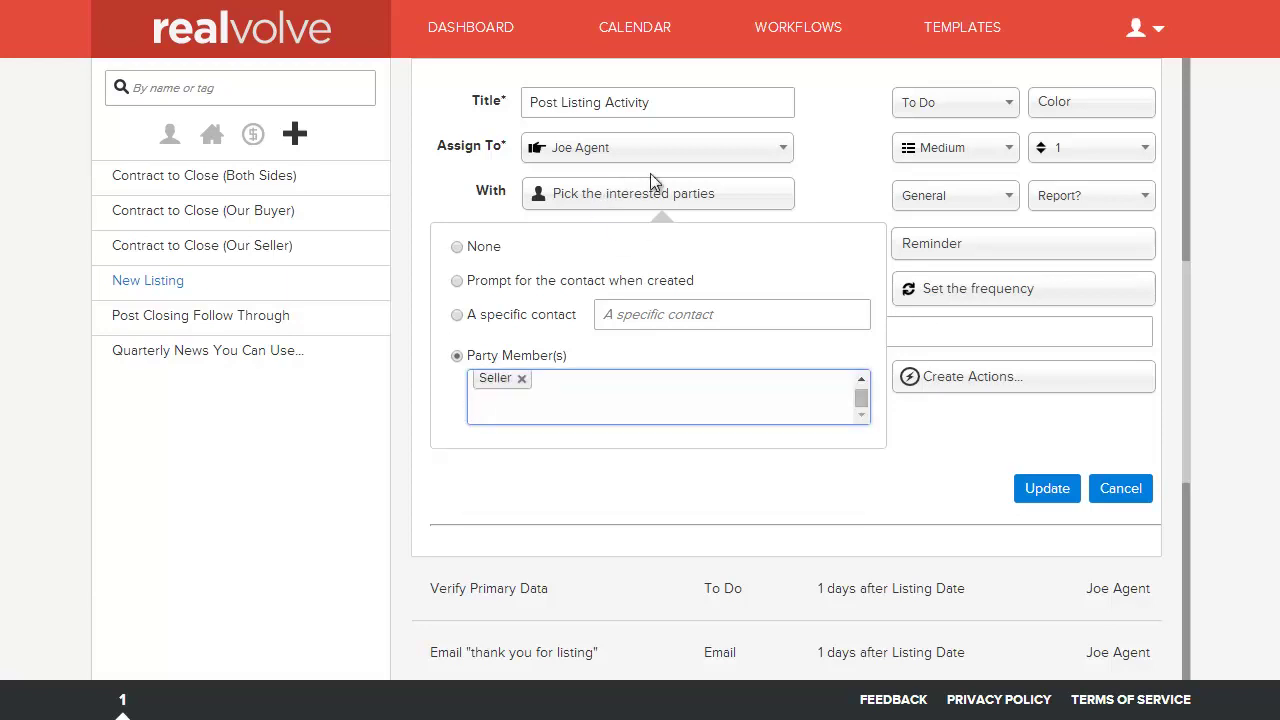
left_click(706, 210)
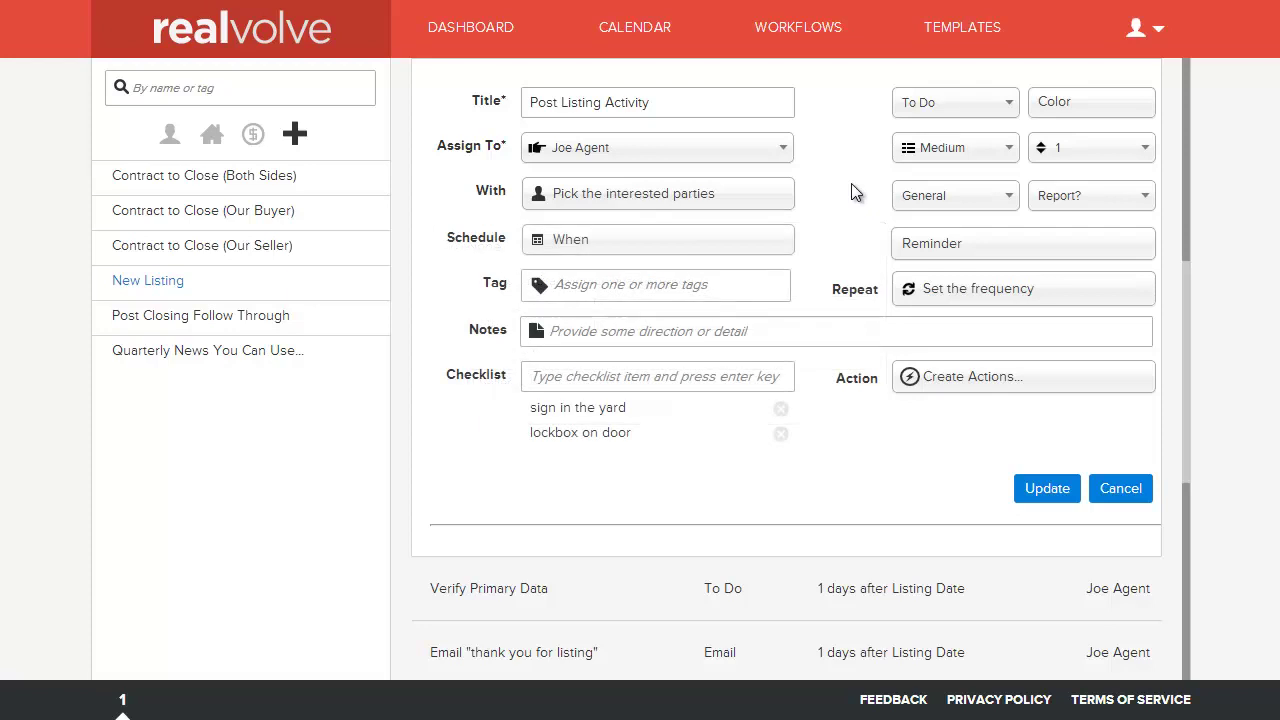
Check the Post Listing Activity schedule reads 0 Days After Listing Date
left_click(599, 255)
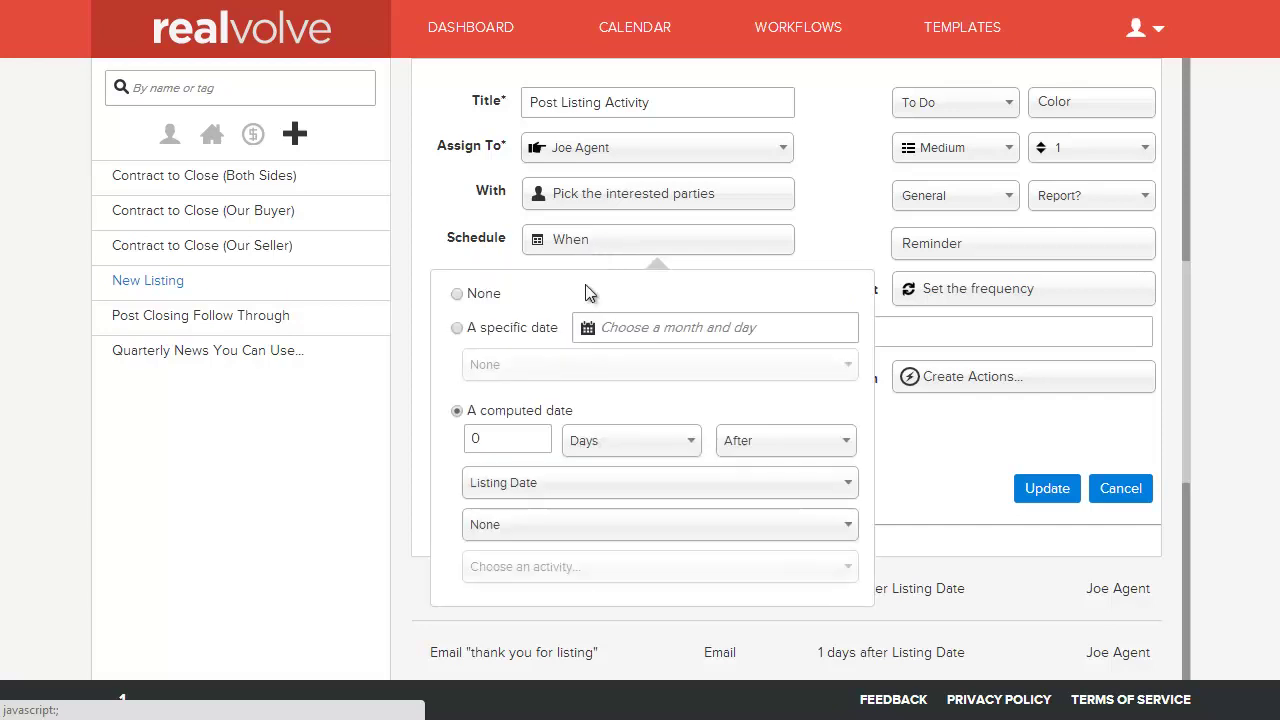
left_click(522, 443)
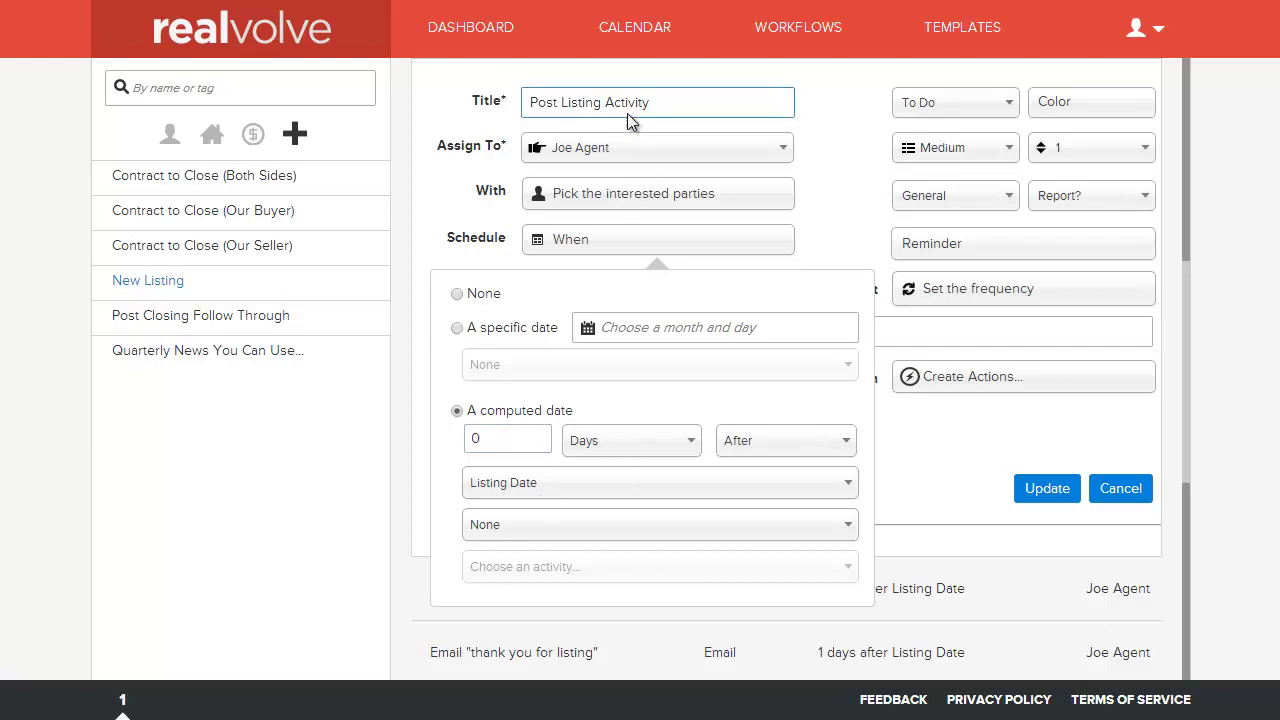
left_click(825, 118)
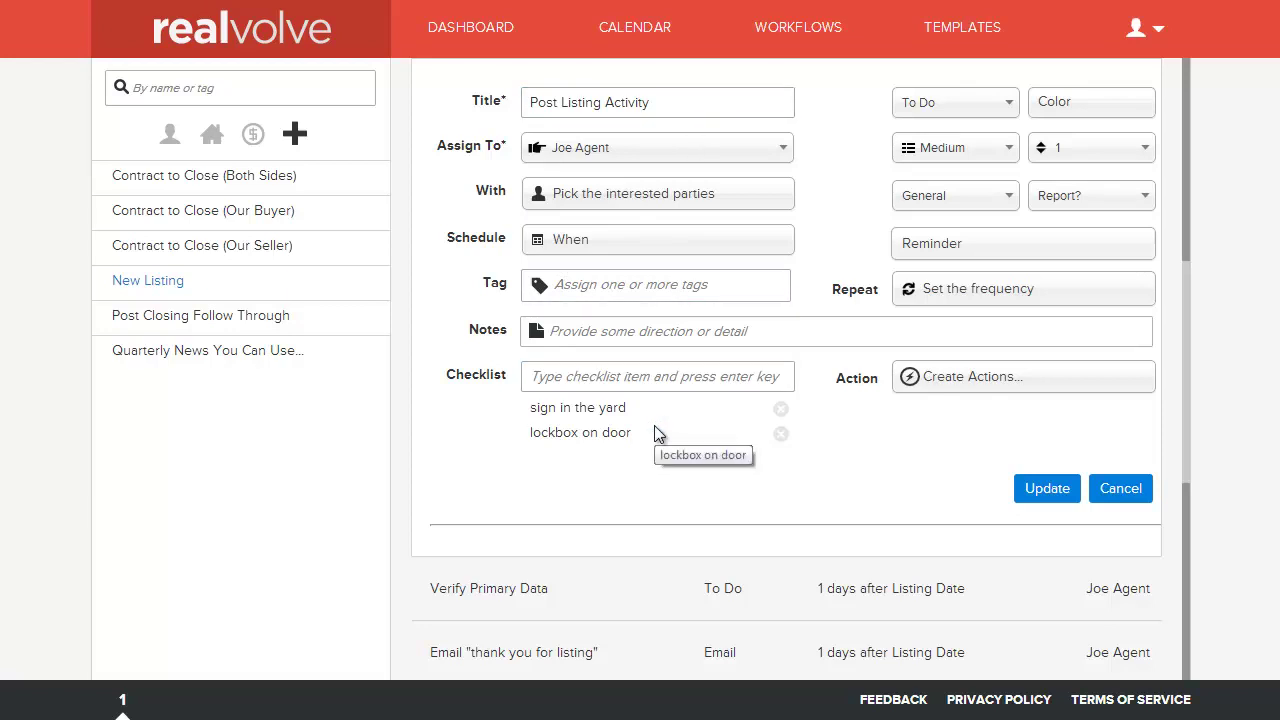
mouse_move(627, 596)
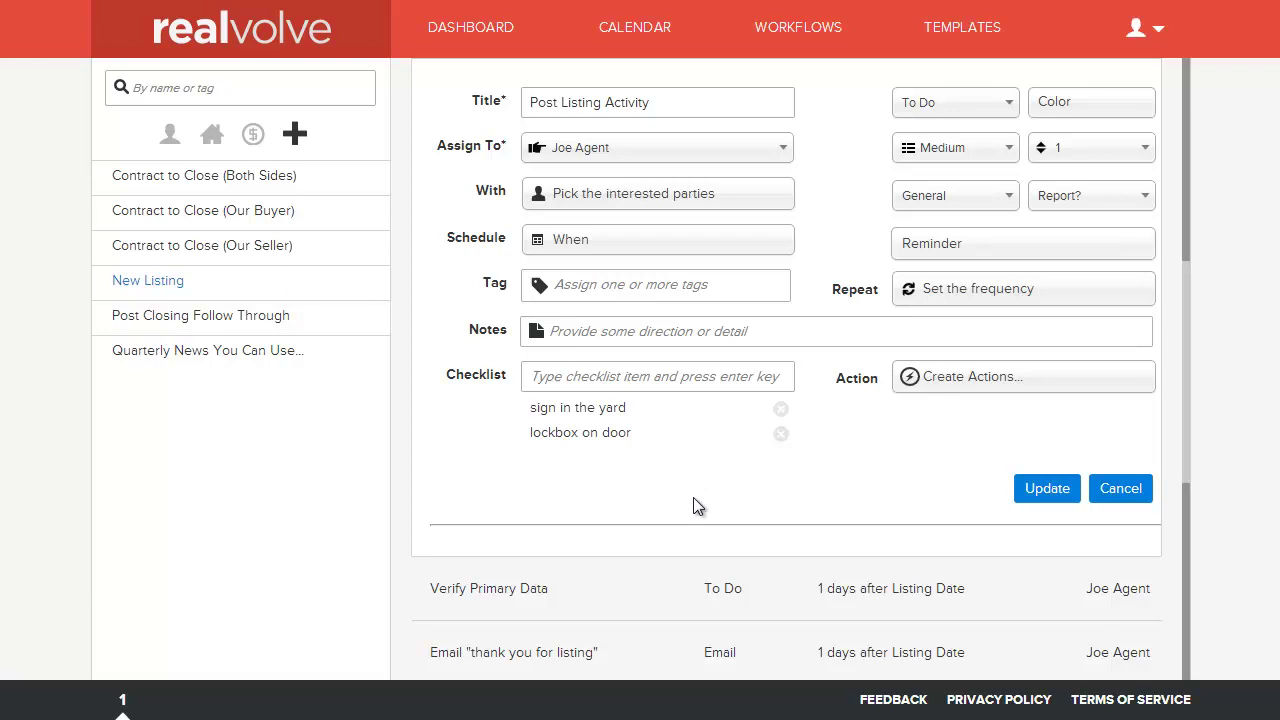
scroll(693, 497, "down", 1)
Review the Verify Primary Data checklist and the 'thank you for listing' email activity
mouse_move(771, 491)
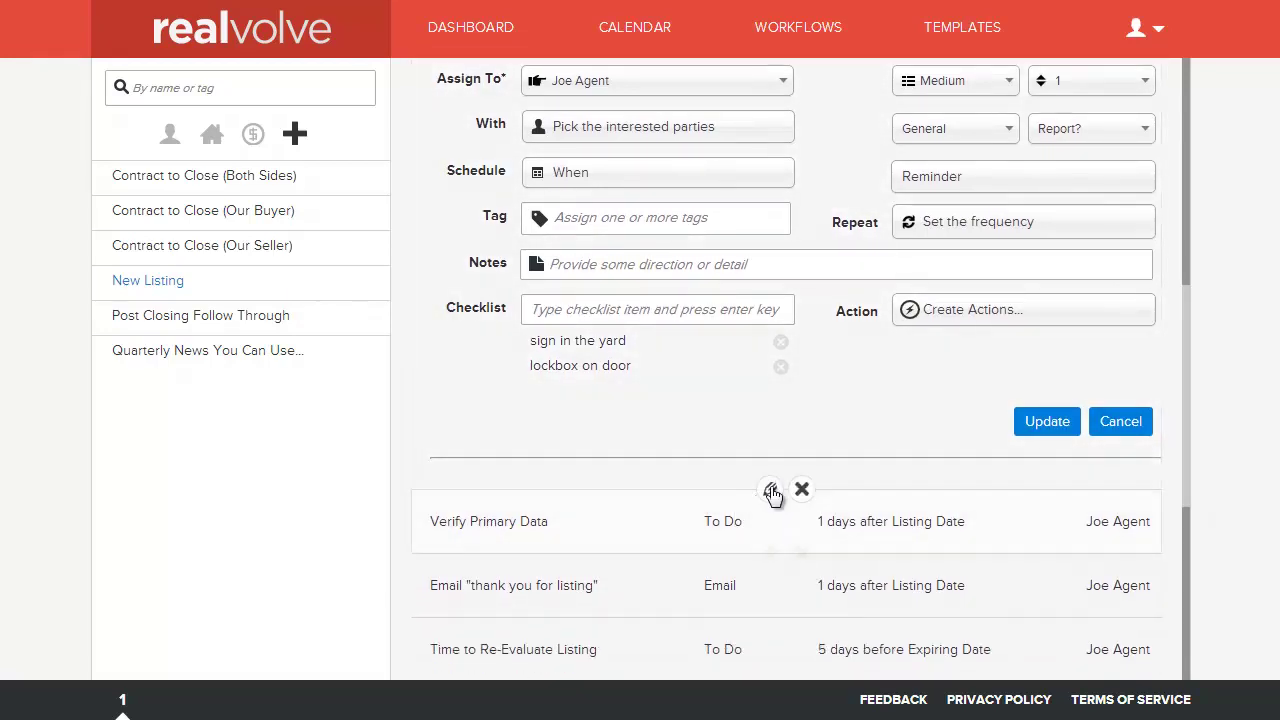
left_click(771, 491)
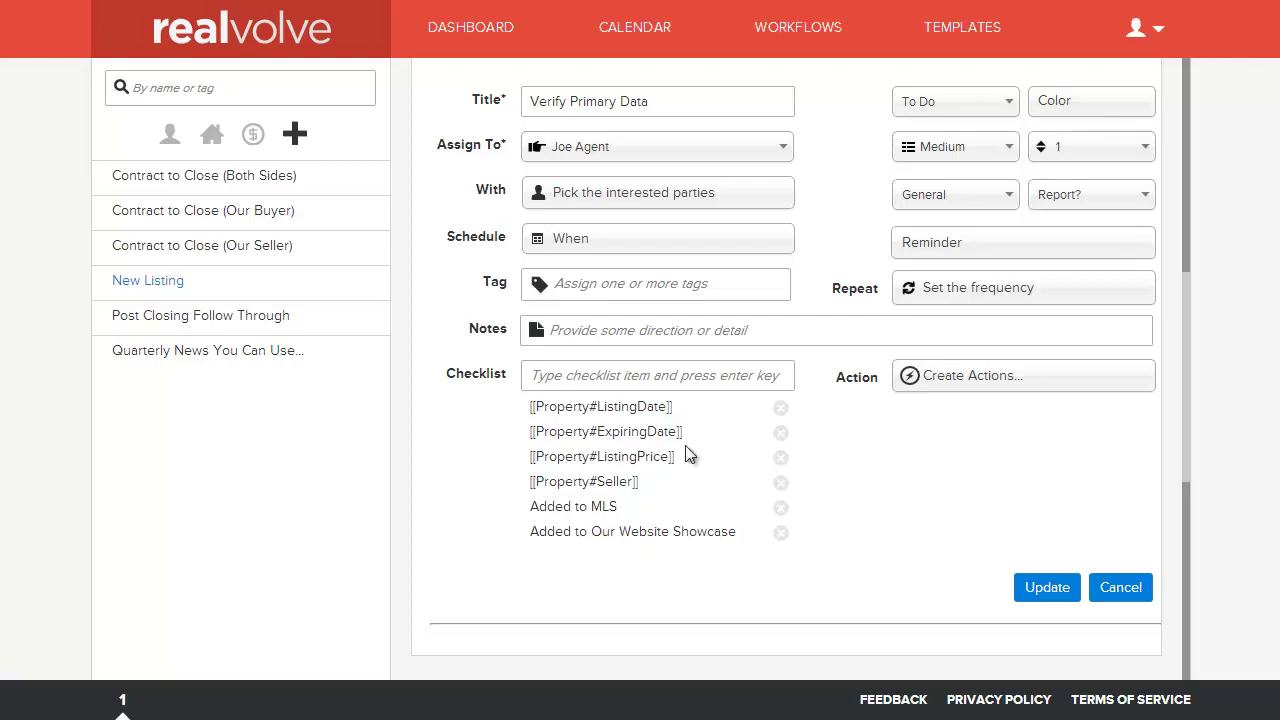
left_click(1047, 587)
scroll(690, 408, "up", 5)
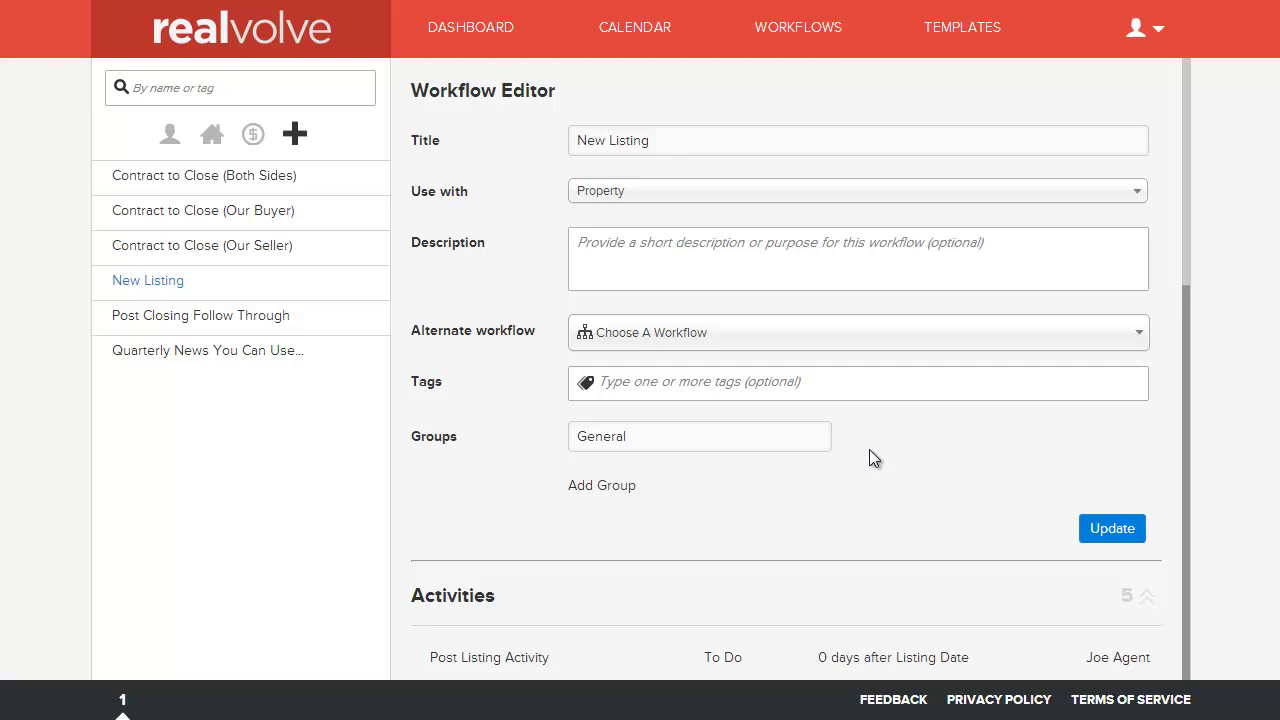
scroll(869, 457, "down", 2)
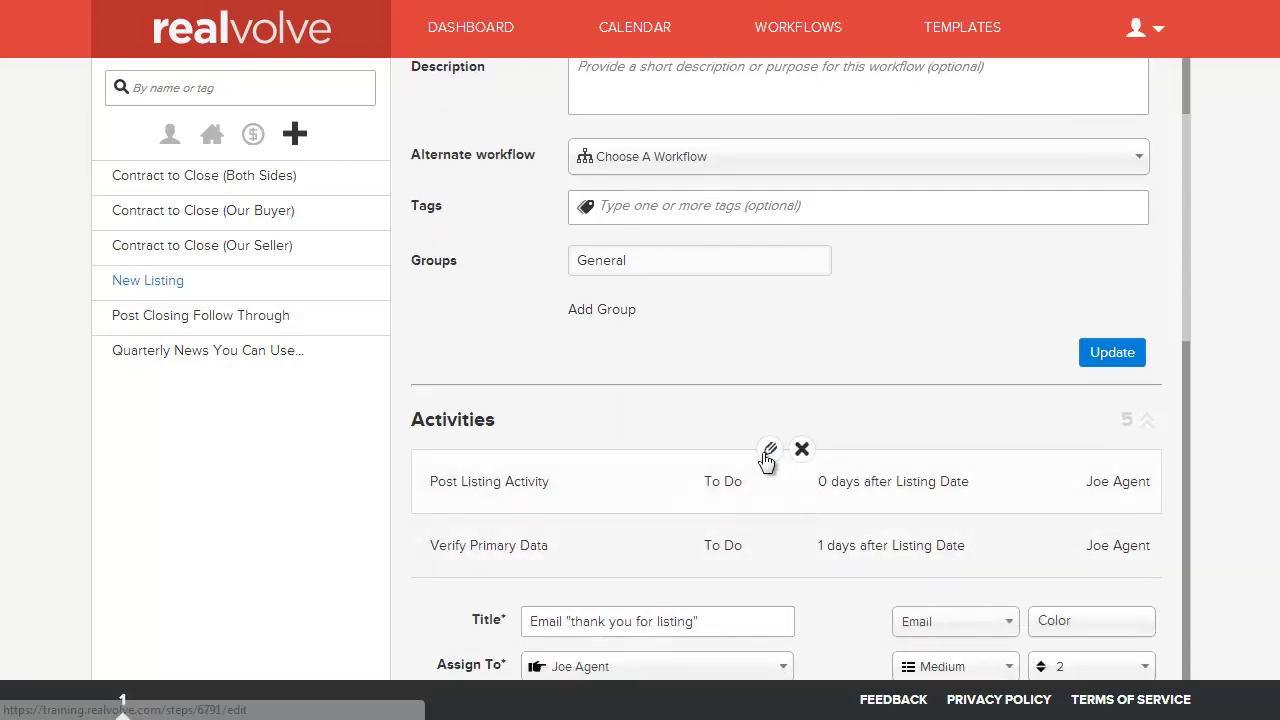
scroll(762, 451, "up", 2)
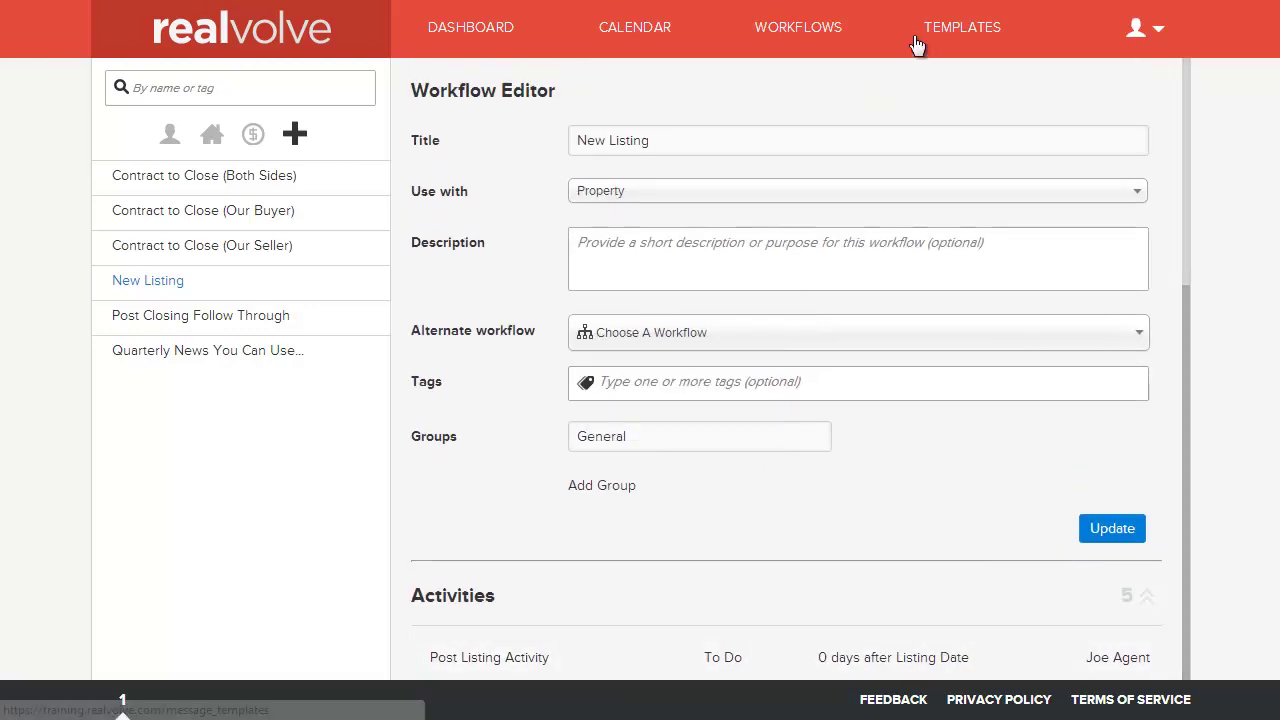
Open the Fall Back template, view its Via channels leaving Email, and place the cursor after the batteries sentence
left_click(948, 25)
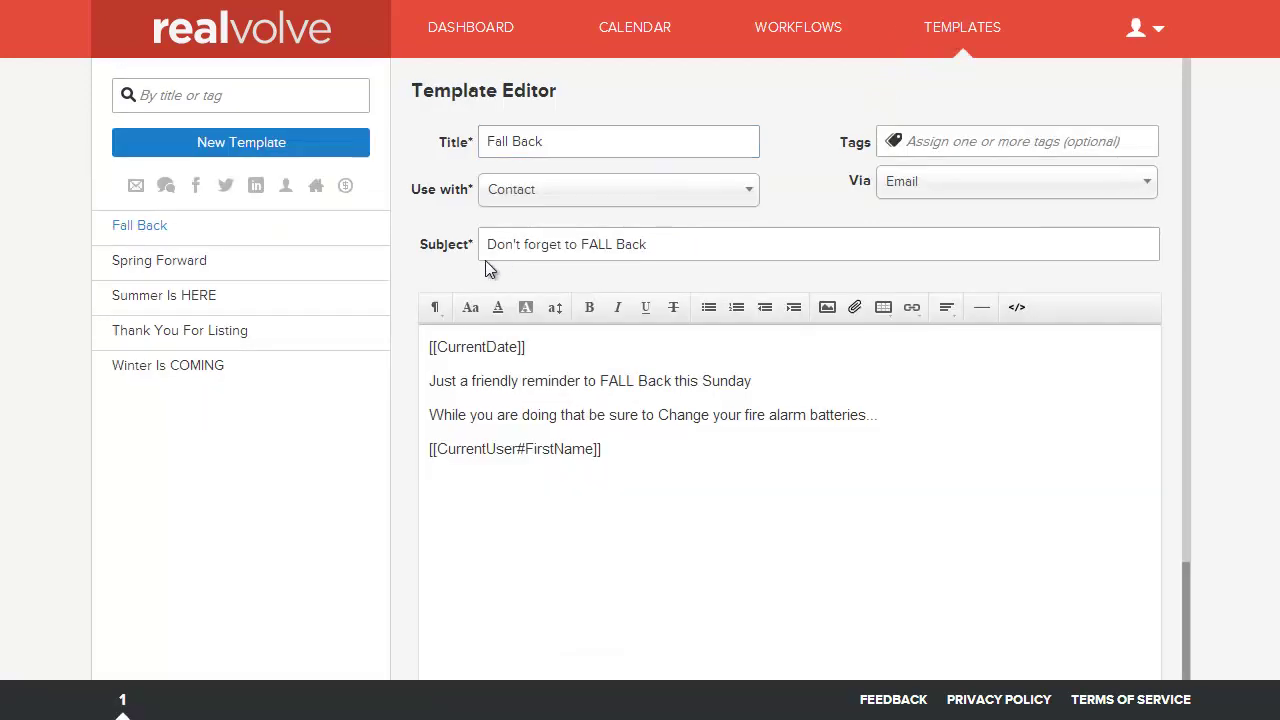
left_click(970, 185)
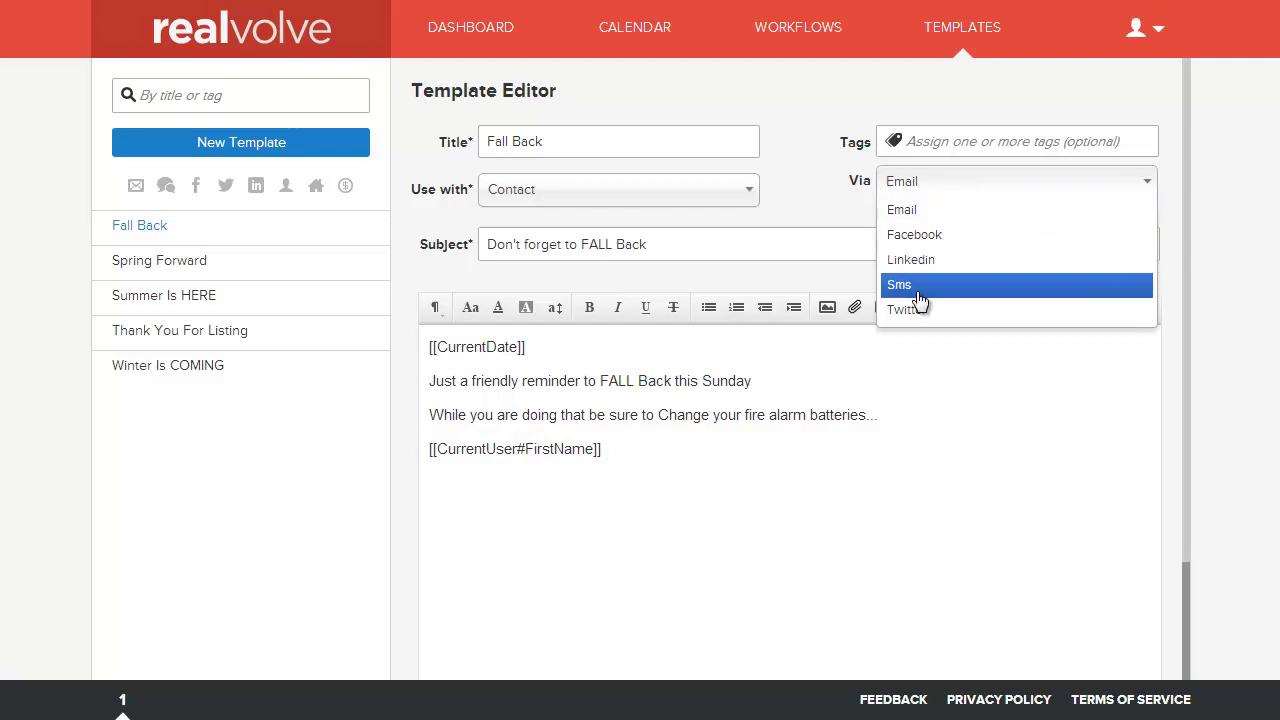
left_click(946, 111)
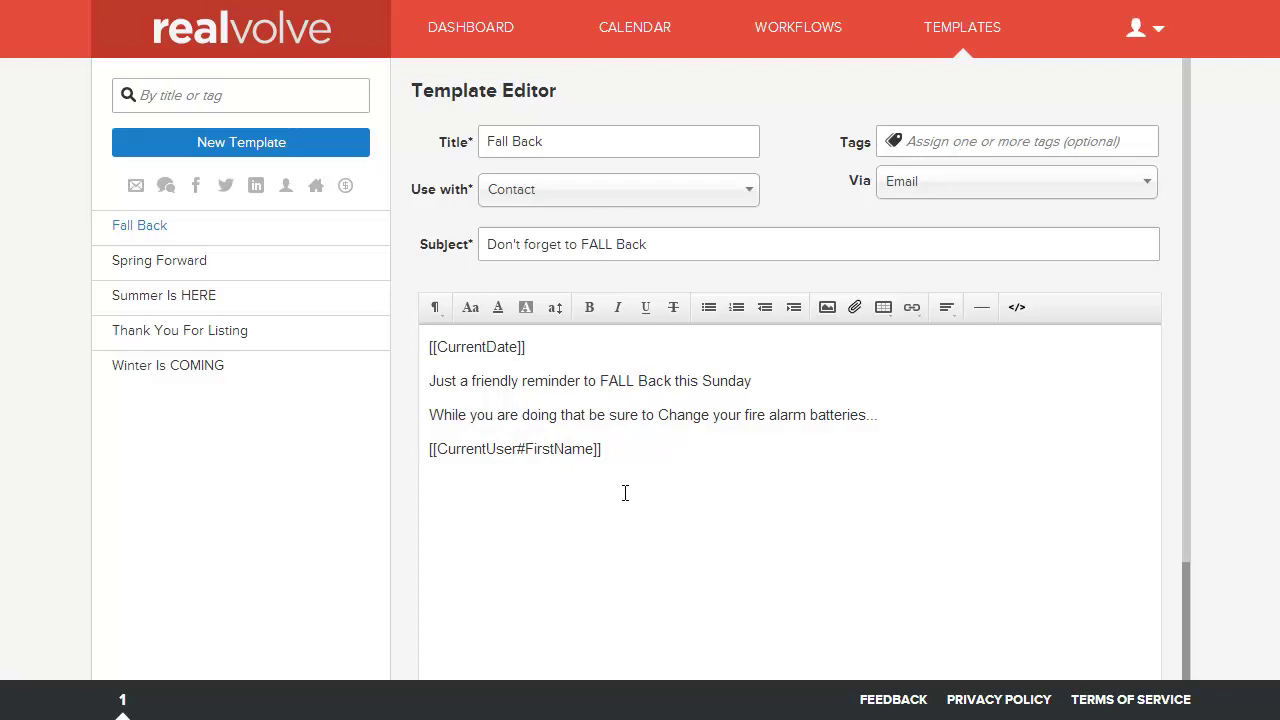
left_click(932, 414)
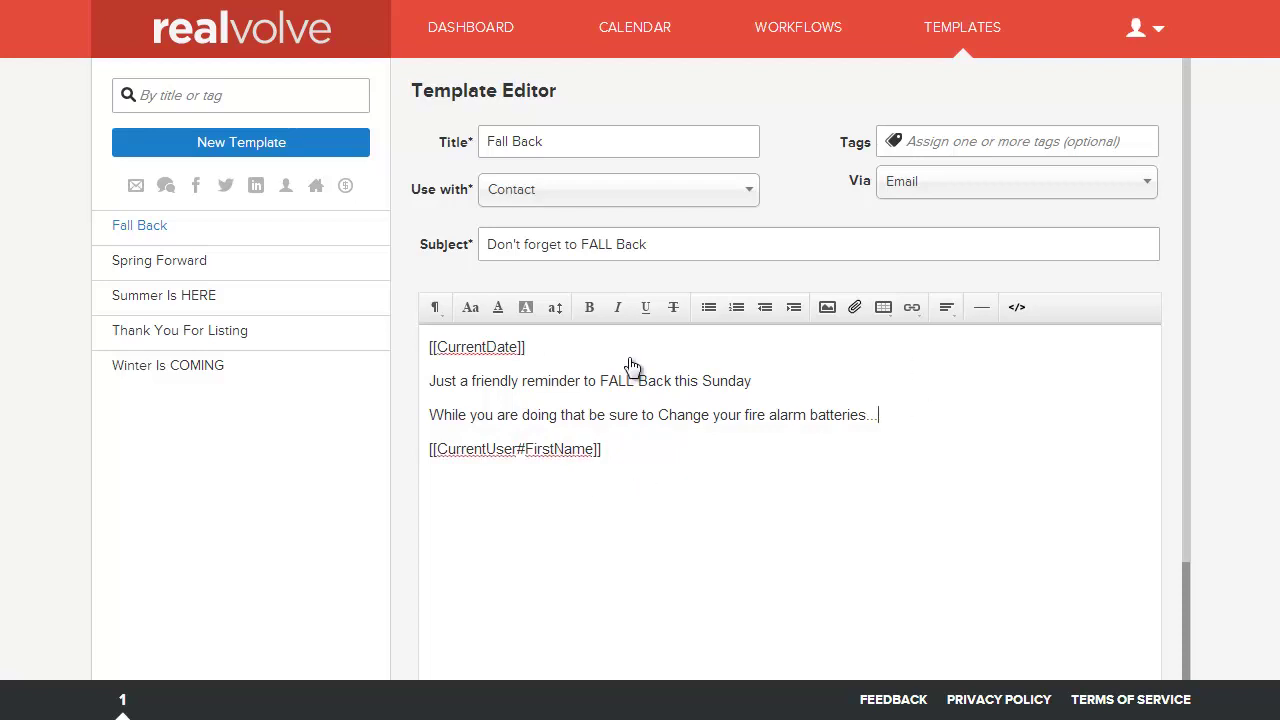
Insert [[Property#StreetAddress]] after 'property' in the Thank You For Listing template and save it
left_click(181, 340)
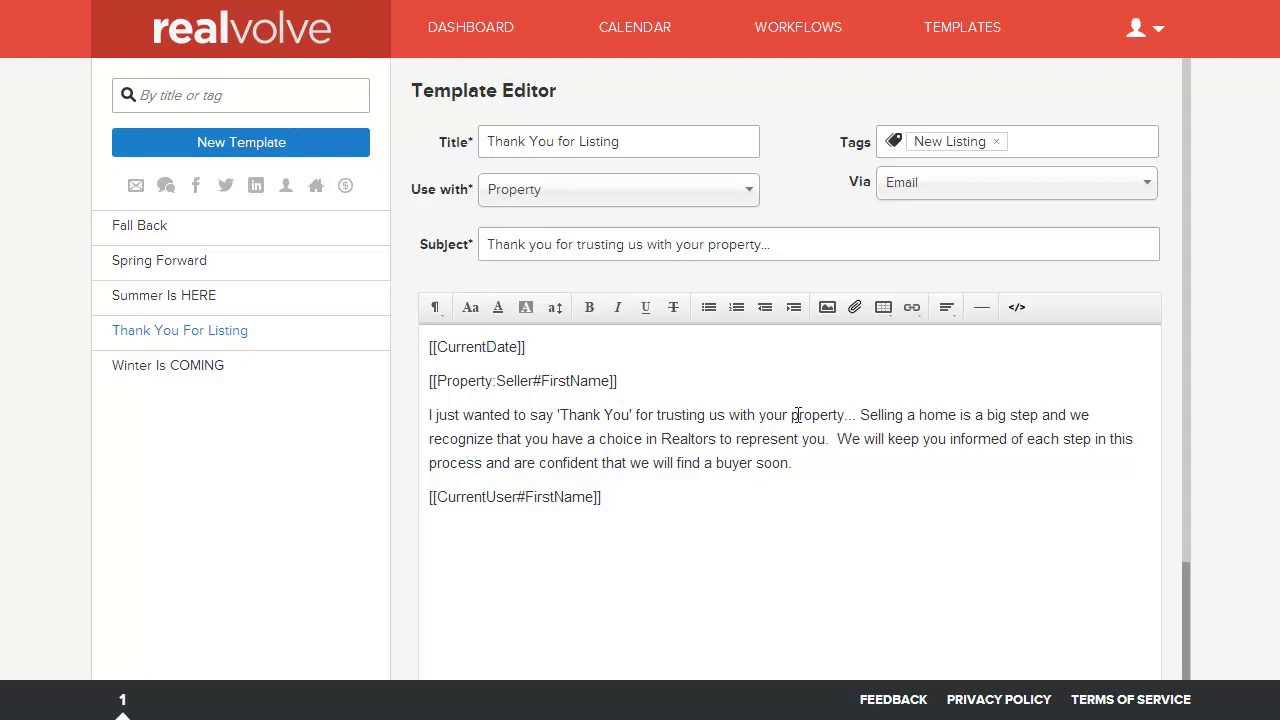
left_click(845, 414)
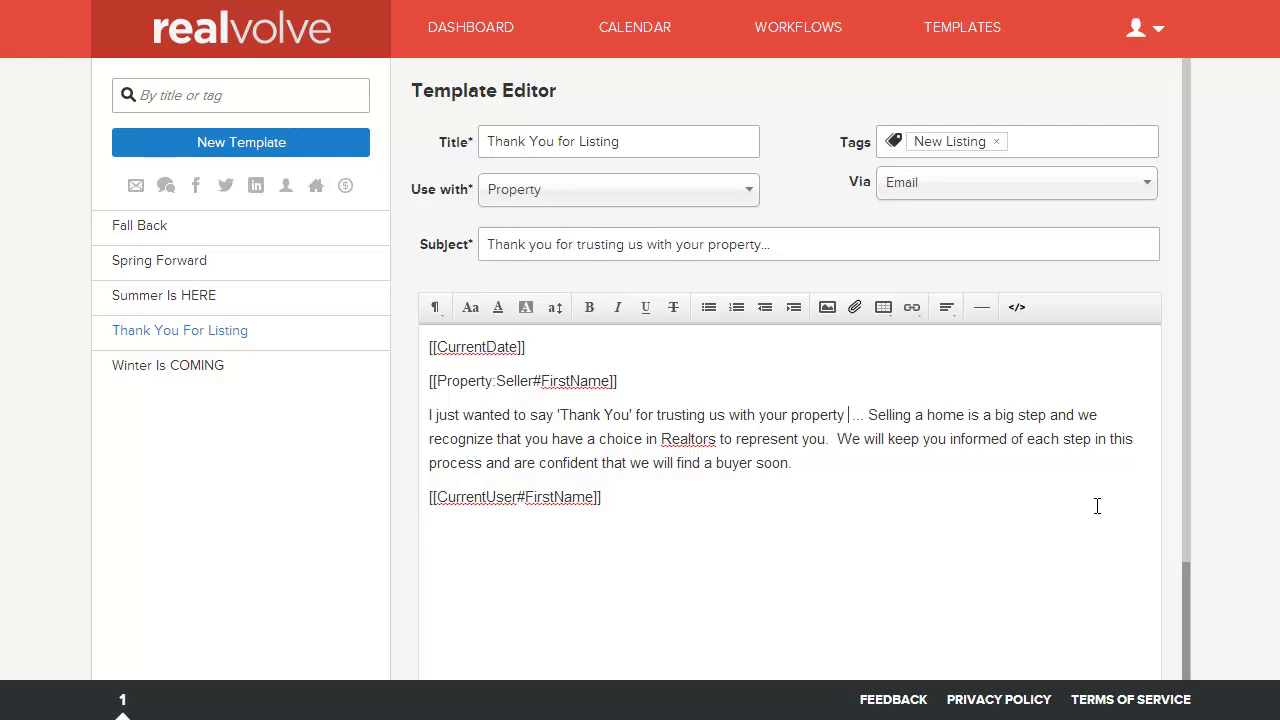
type("[[")
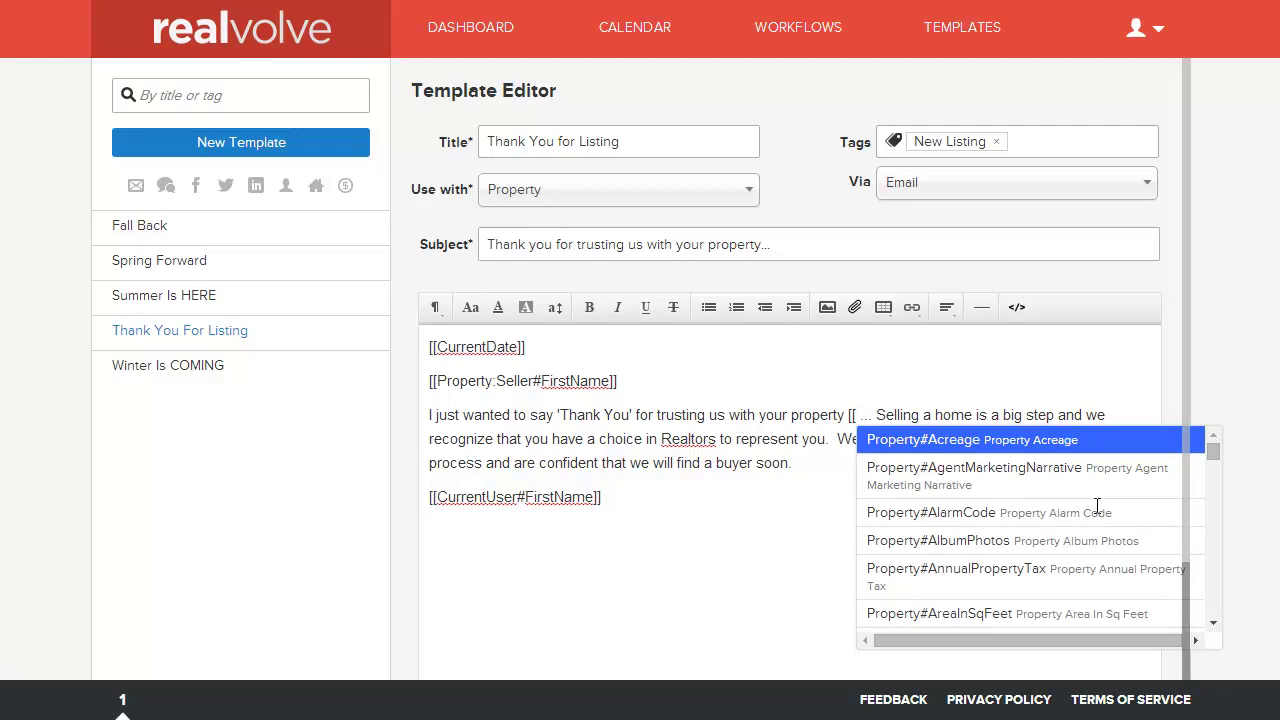
type("address")
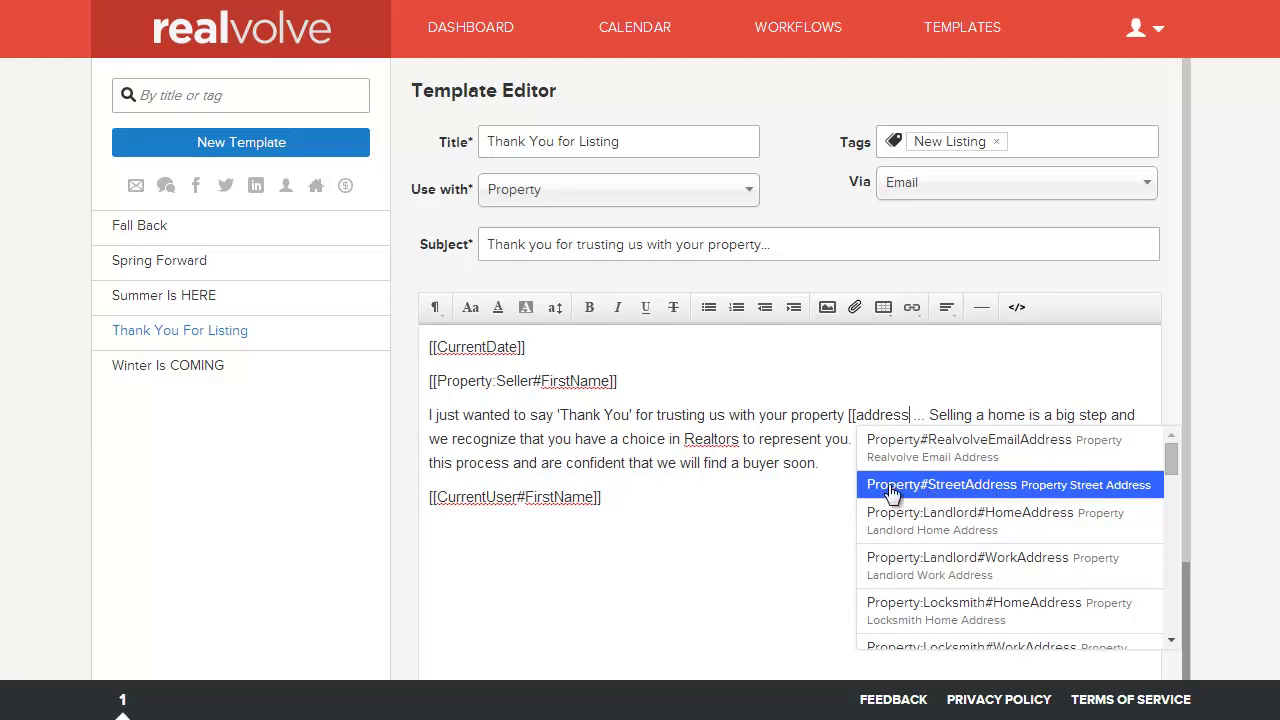
left_click(998, 490)
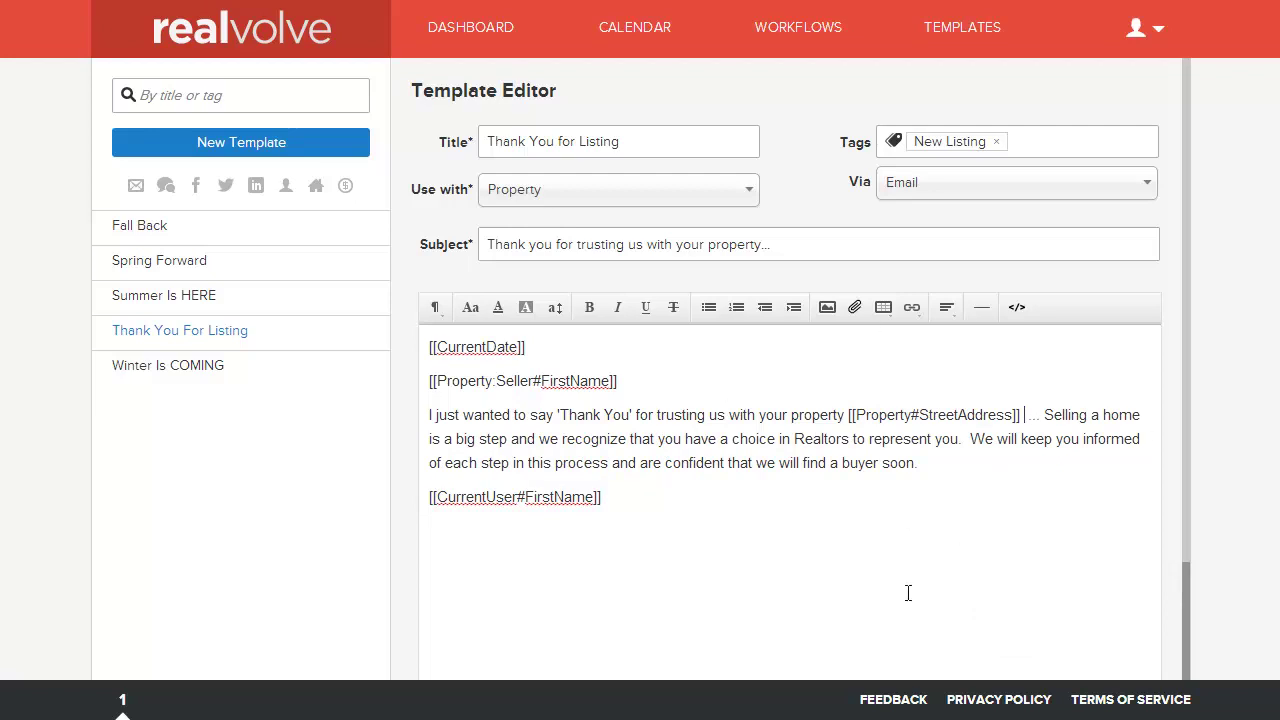
scroll(1010, 568, "down", 1)
scroll(1084, 576, "down", 2)
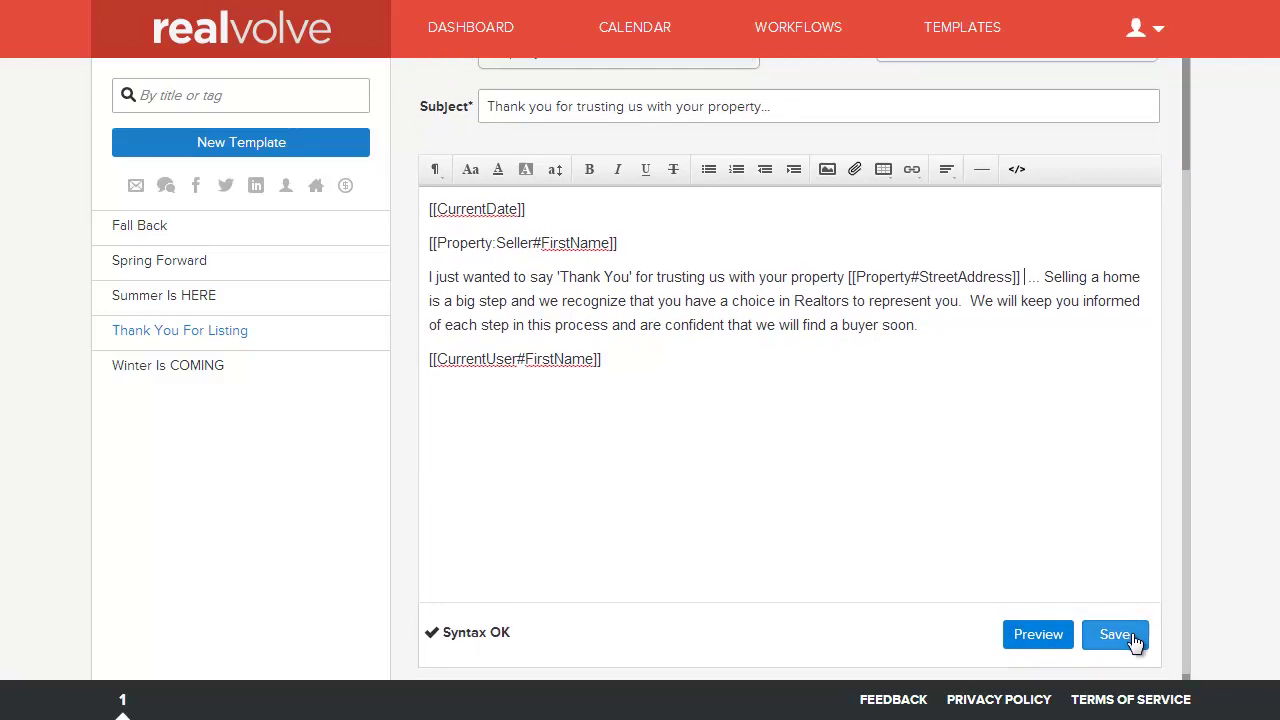
left_click(1133, 640)
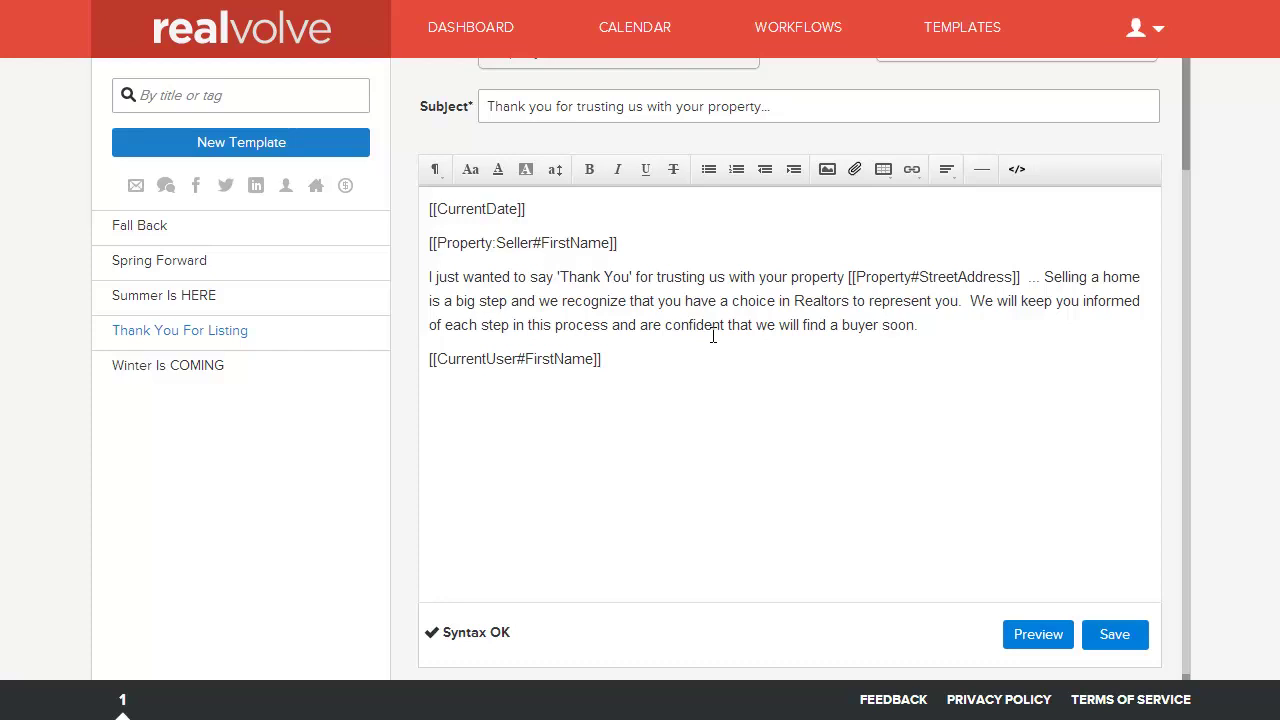
scroll(713, 336, "up", 3)
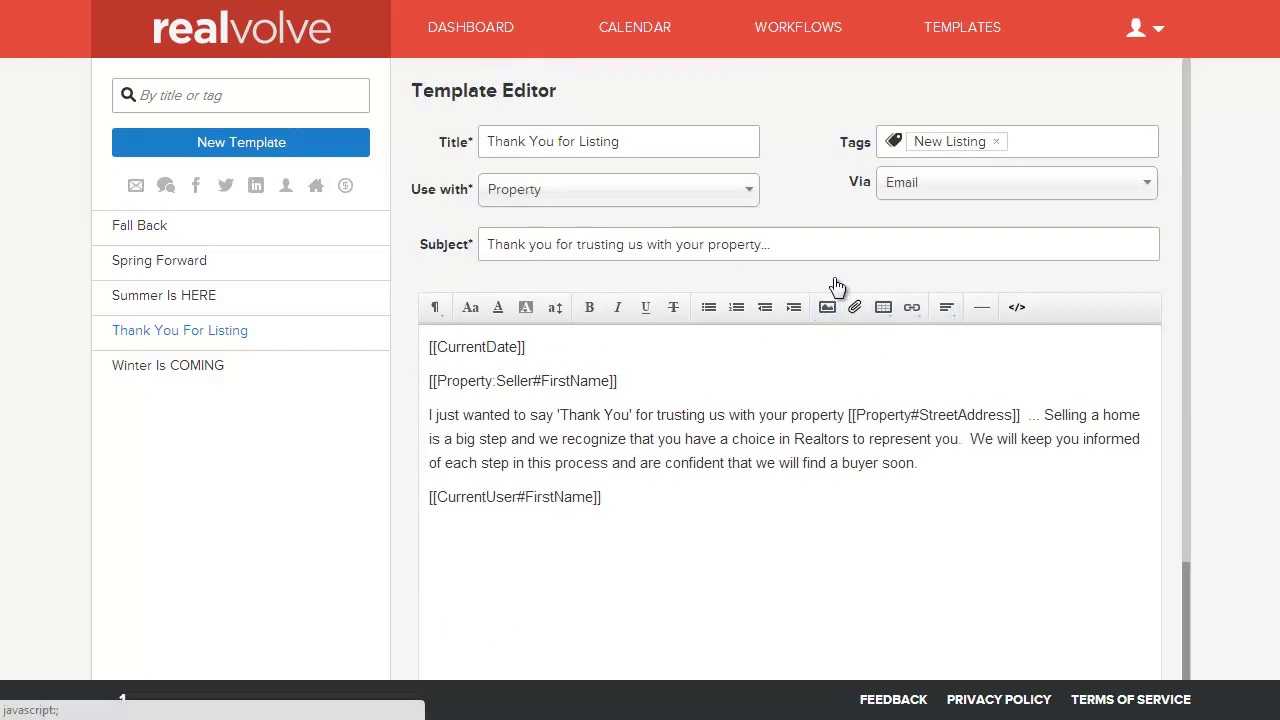
left_click(1160, 32)
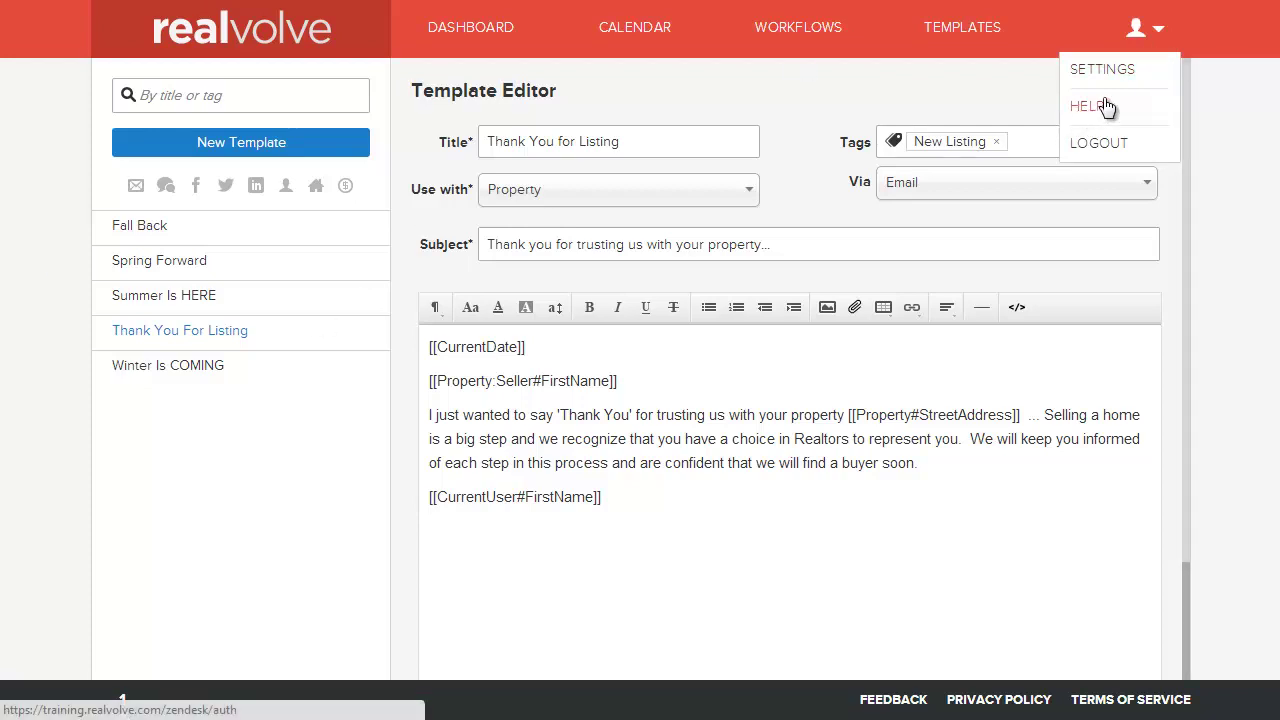
left_click(1265, 42)
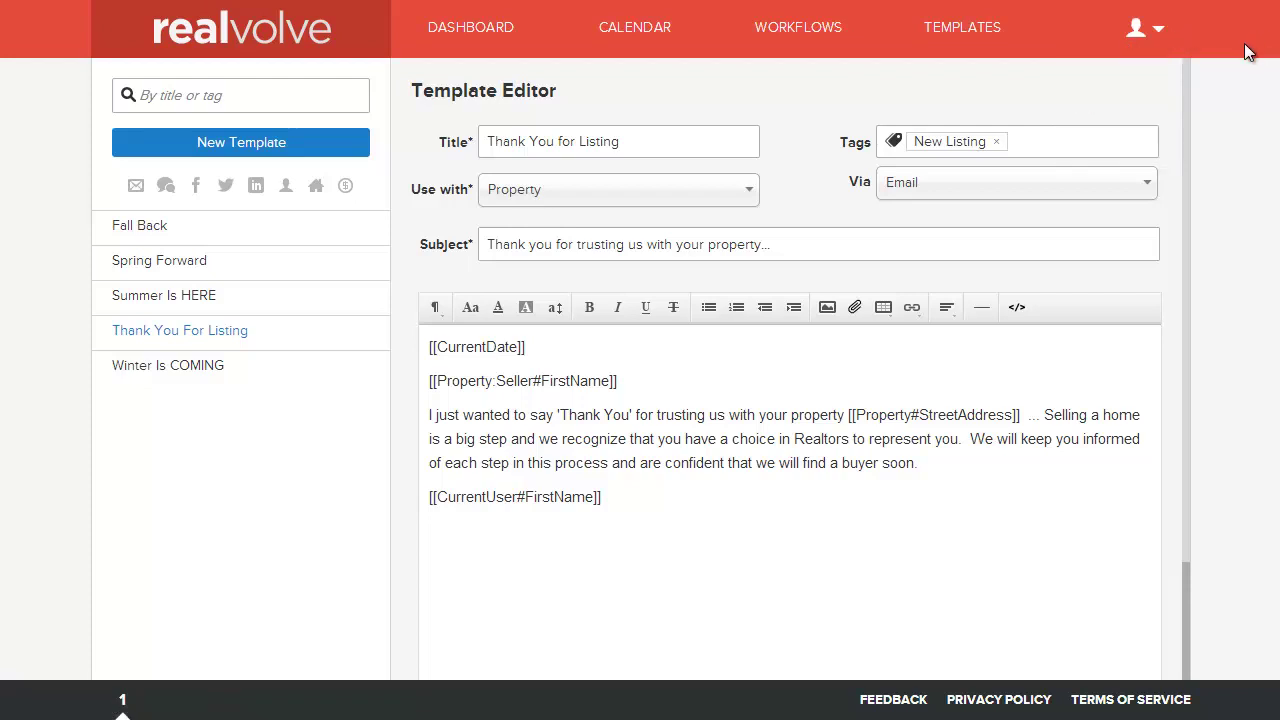